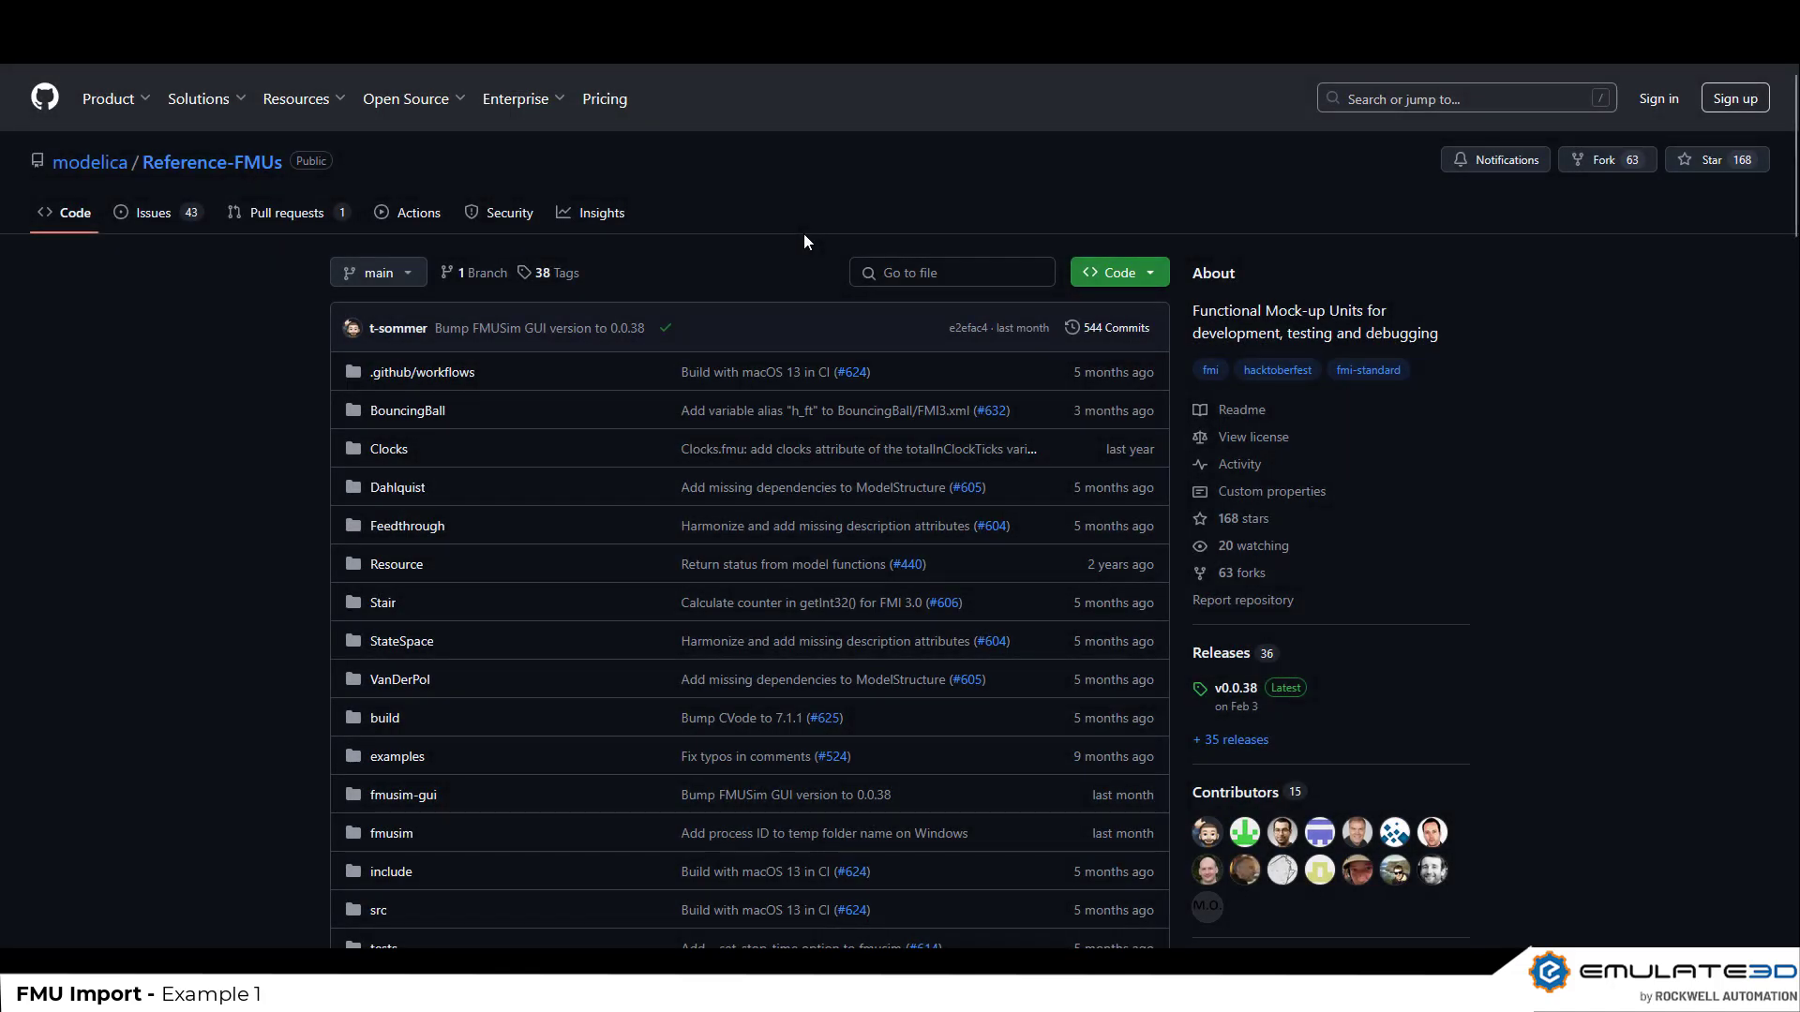
# Look through the Reference-FMUs repository's README for the example models and fmusim usage
pyautogui.scroll(-10, 803, 242)
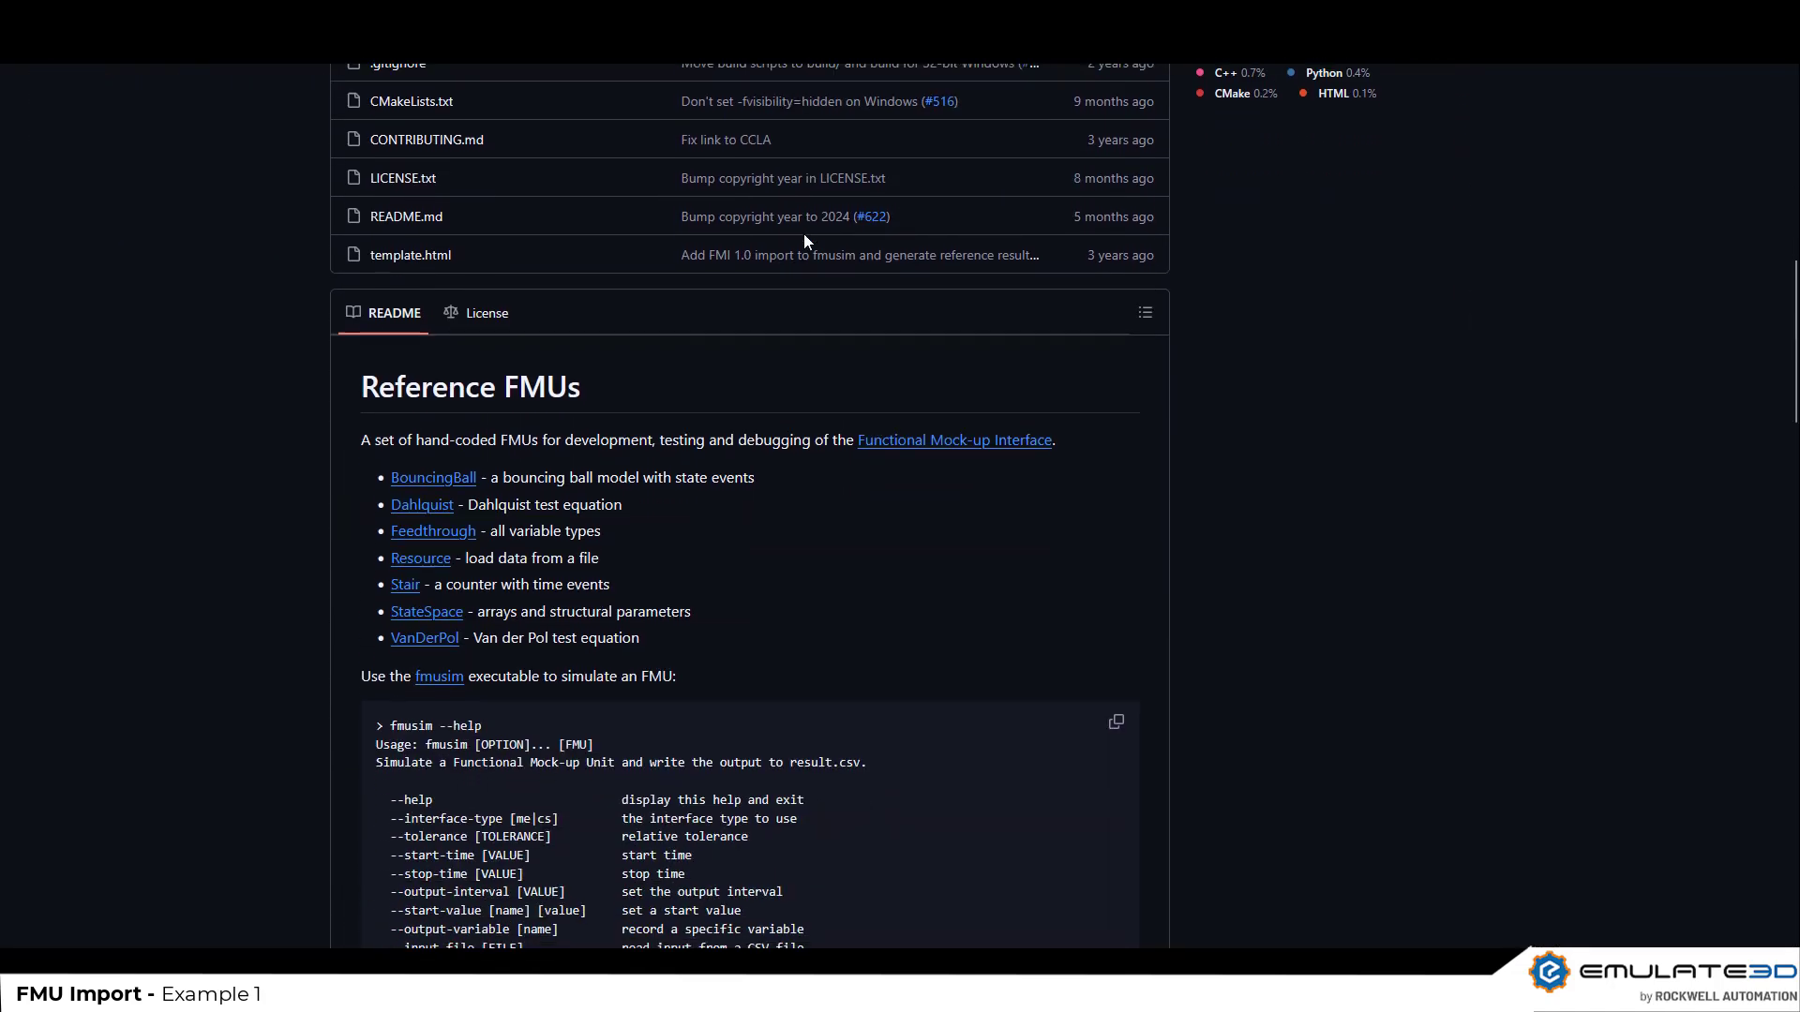
pyautogui.scroll(-1, 804, 241)
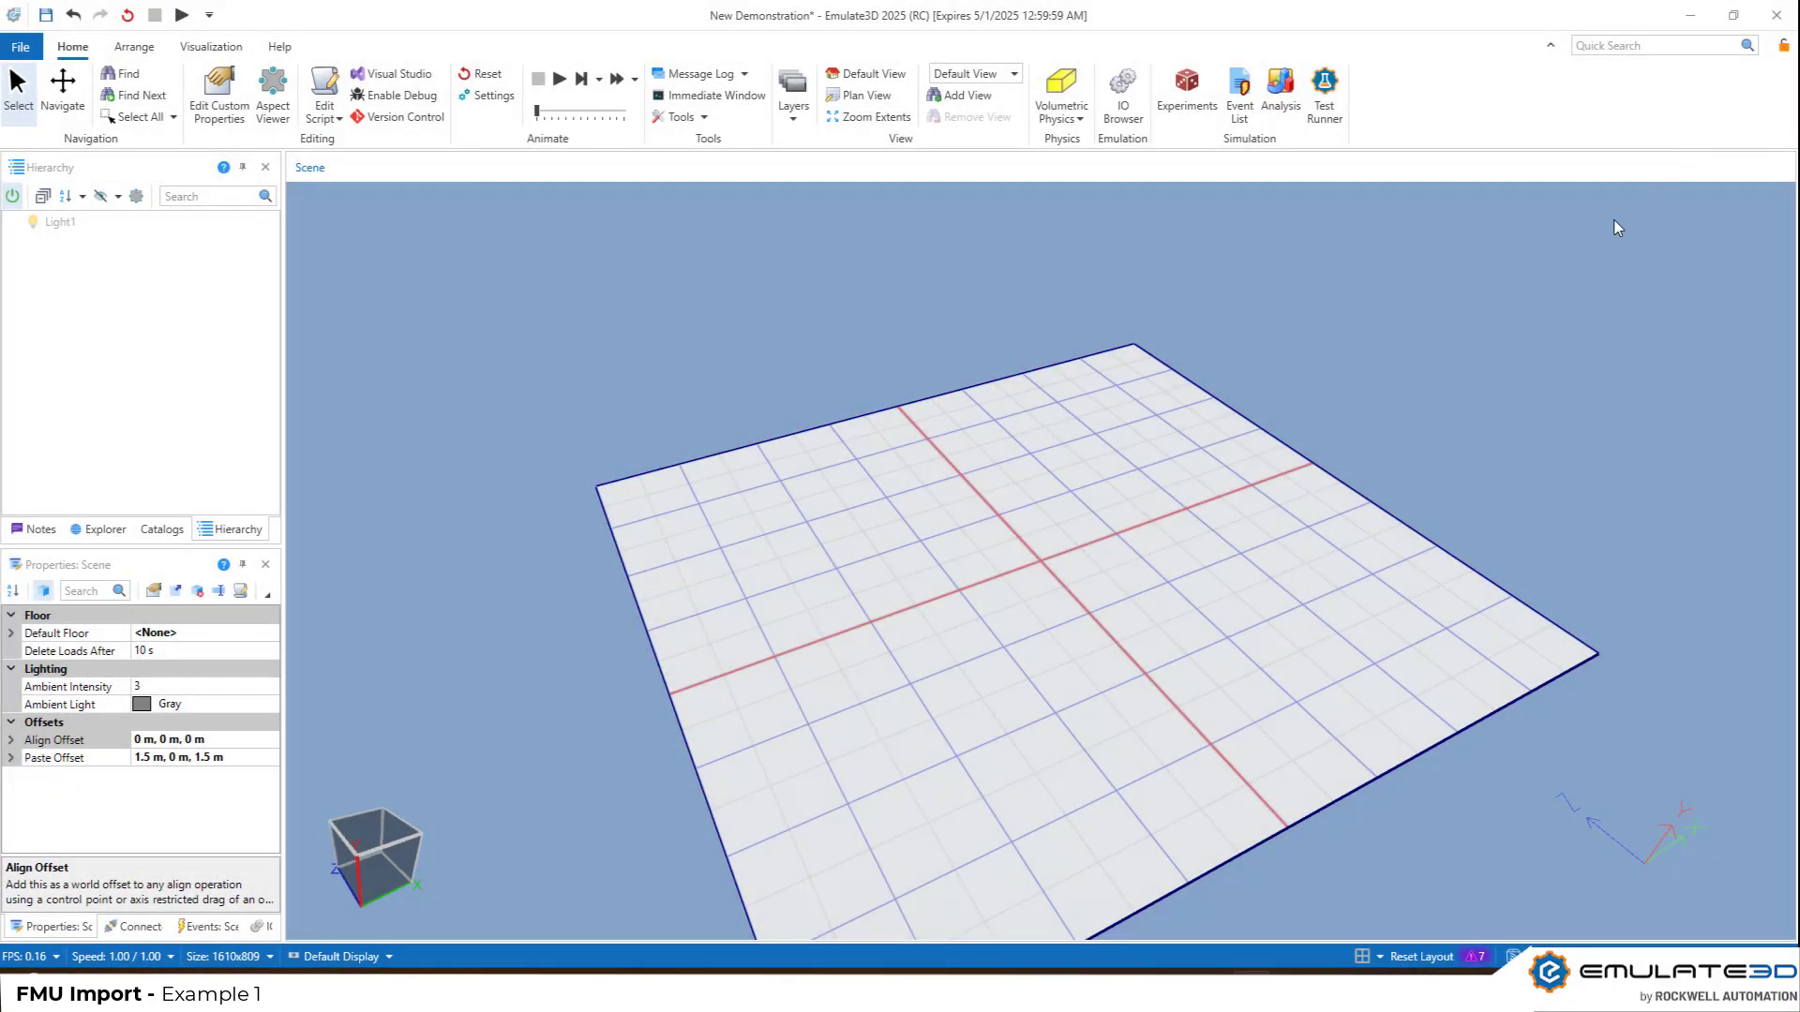
# Add a basic box near the centre of the empty floor grid
pyautogui.rightClick(1038, 549)
pyautogui.moveTo(1195, 560)
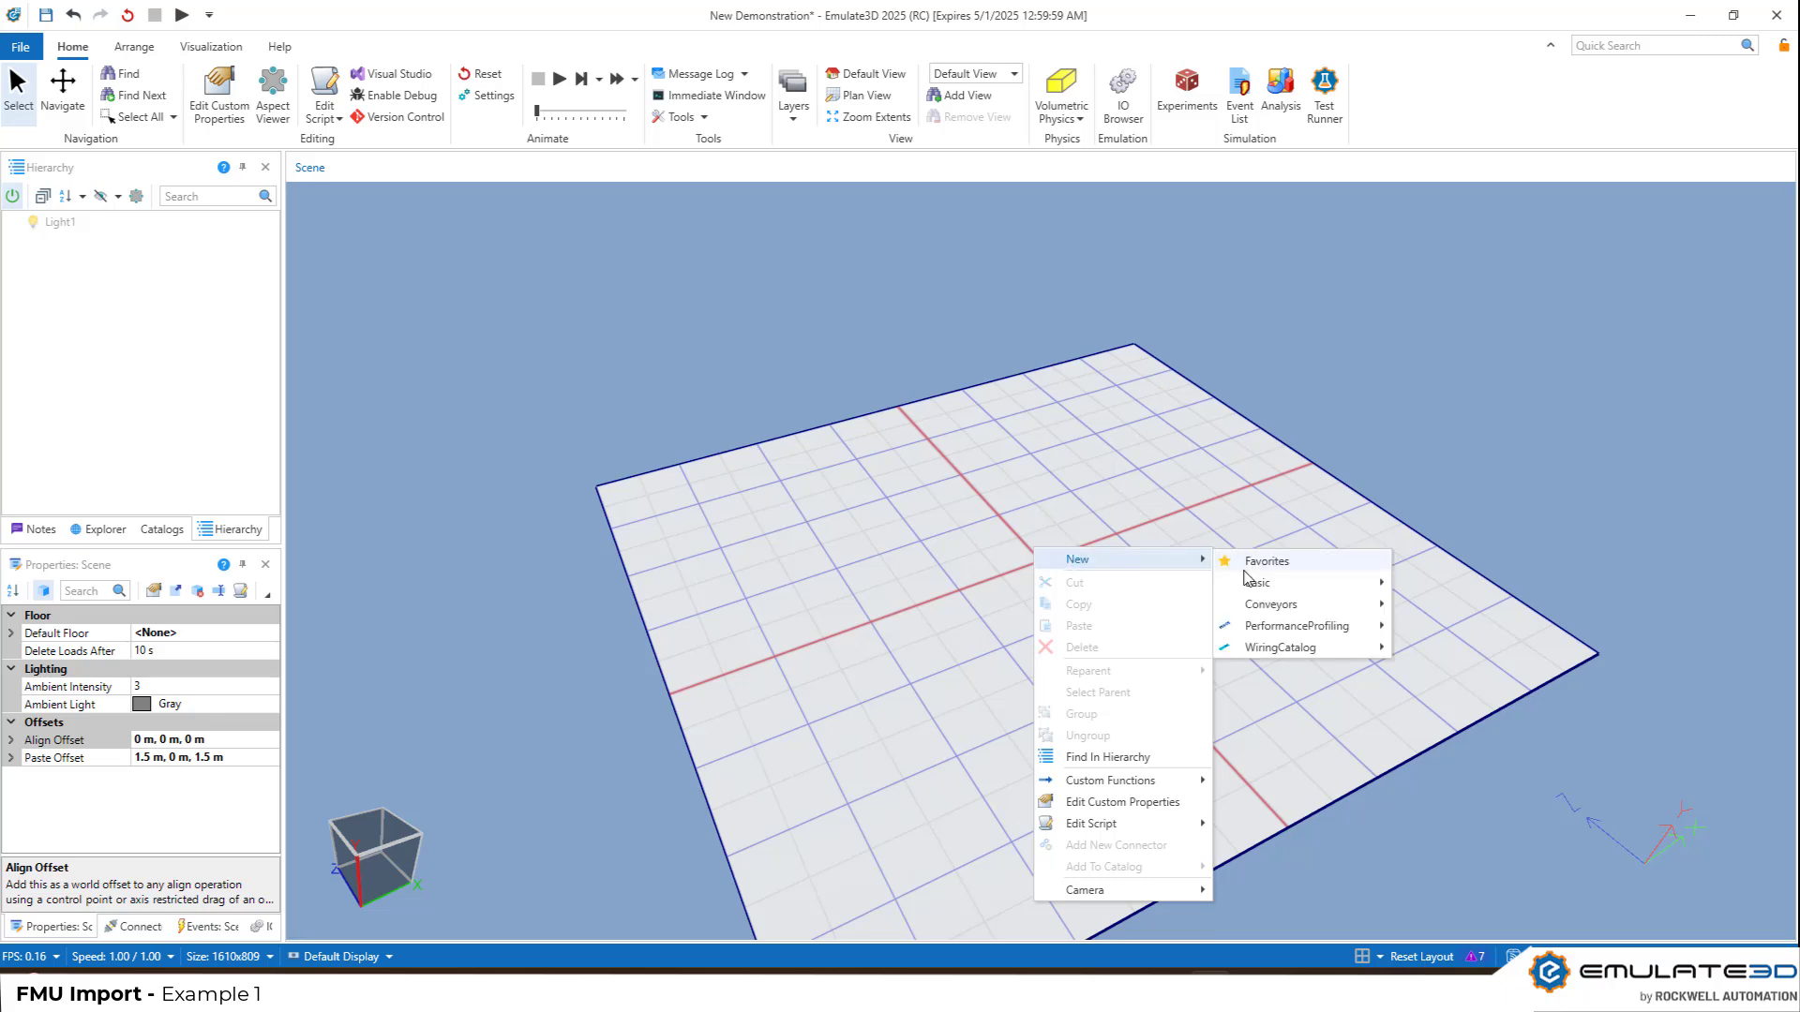
pyautogui.moveTo(1256, 582)
pyautogui.click(1452, 181)
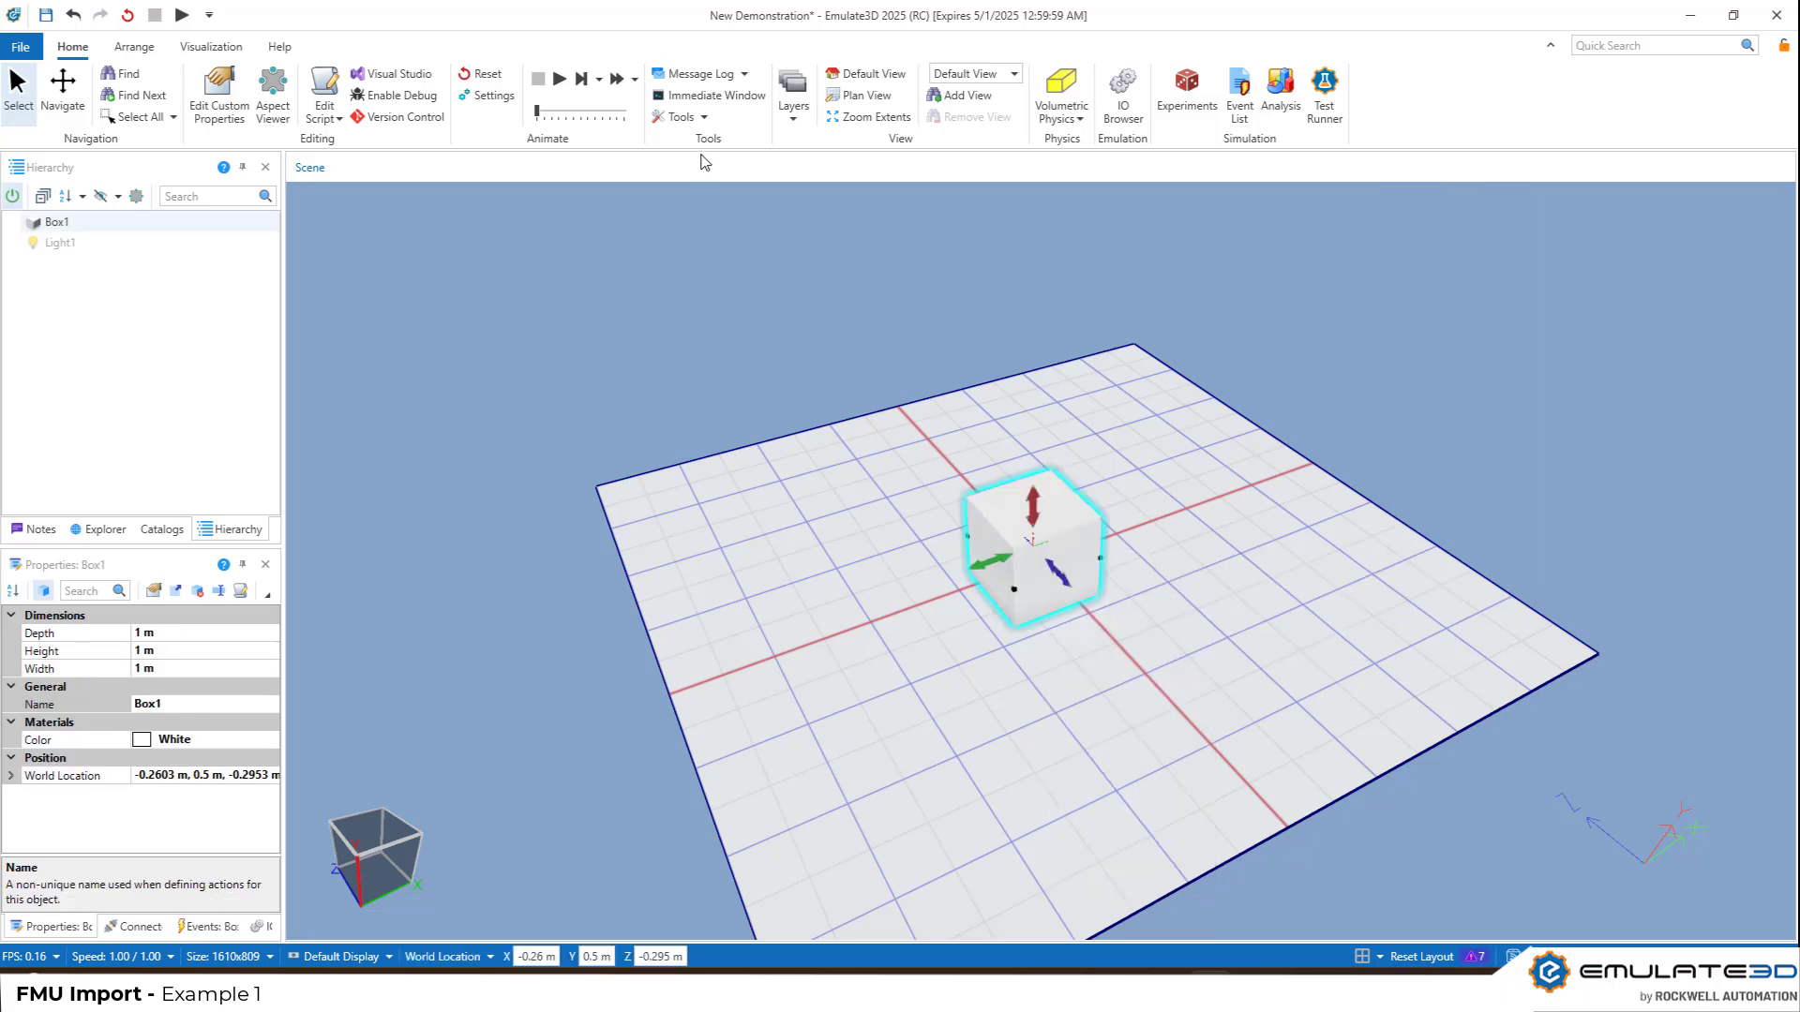
# Show the new box's aspects and add the FMU aspect to it
pyautogui.click(281, 108)
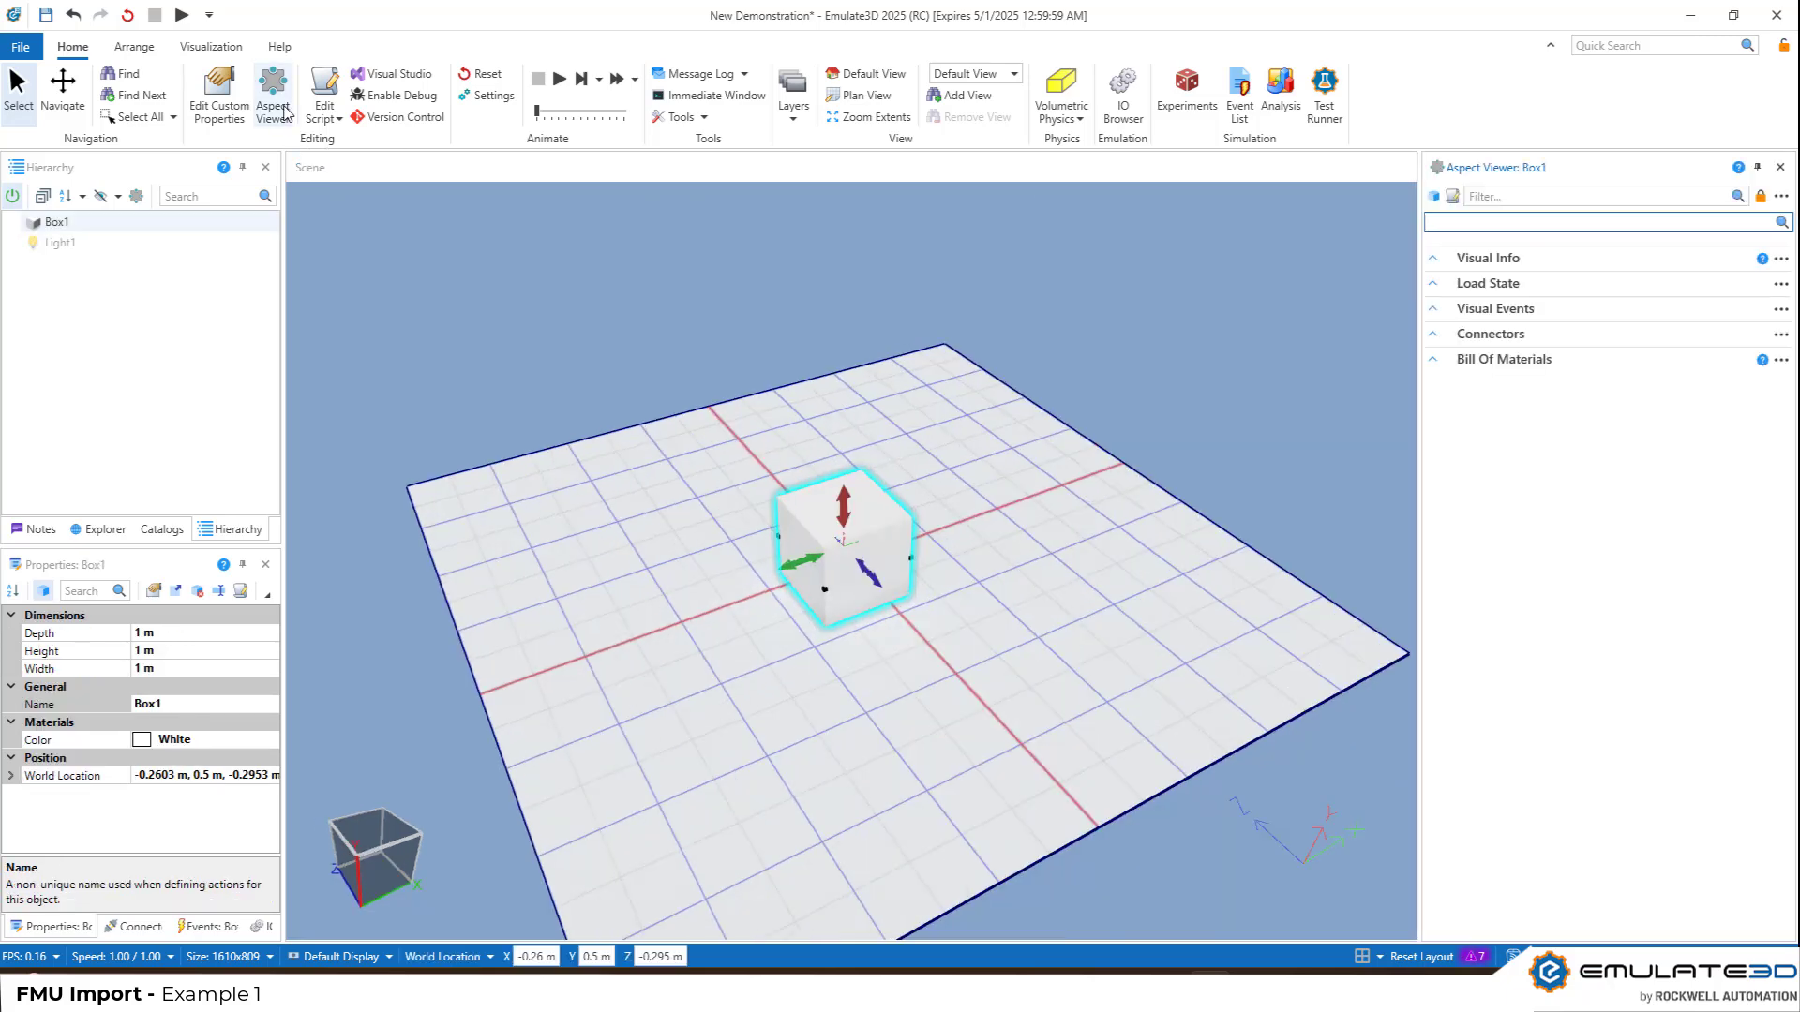
pyautogui.click(1528, 225)
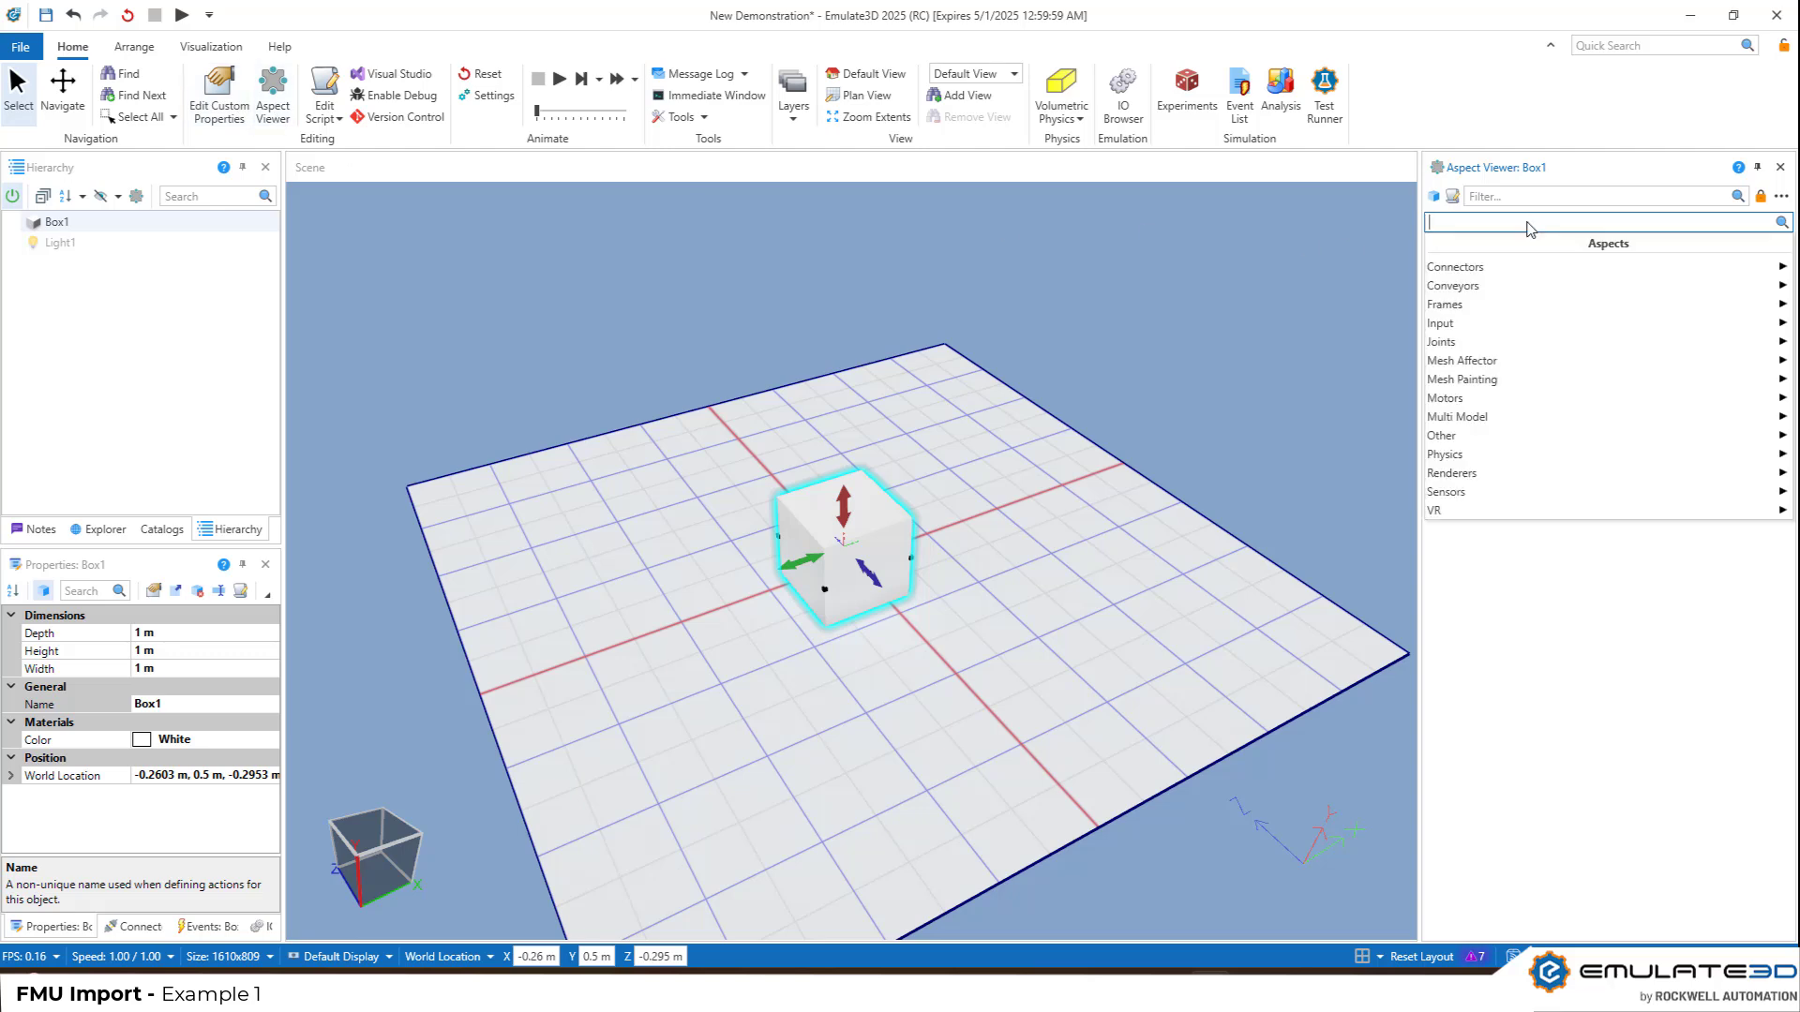
pyautogui.write('FMU')
pyautogui.click(1514, 244)
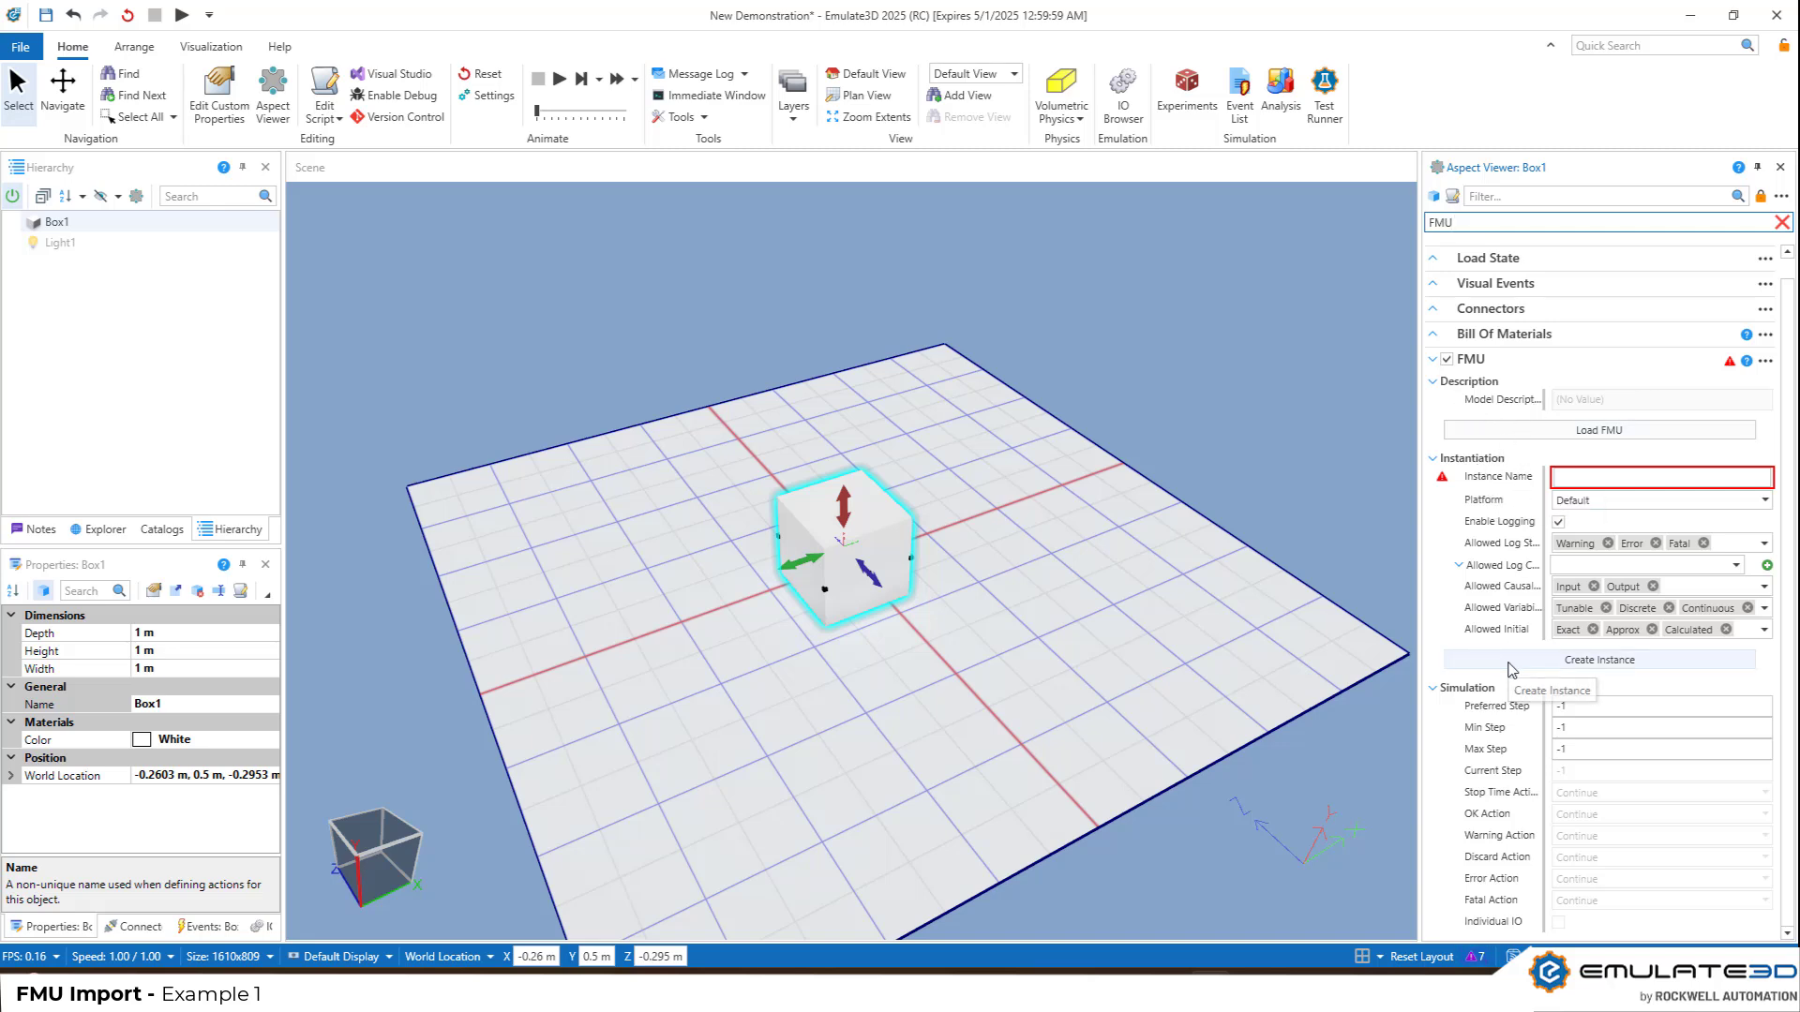
# Load Stair.fmu into the box's FMU aspect and review its model description details
pyautogui.click(1596, 429)
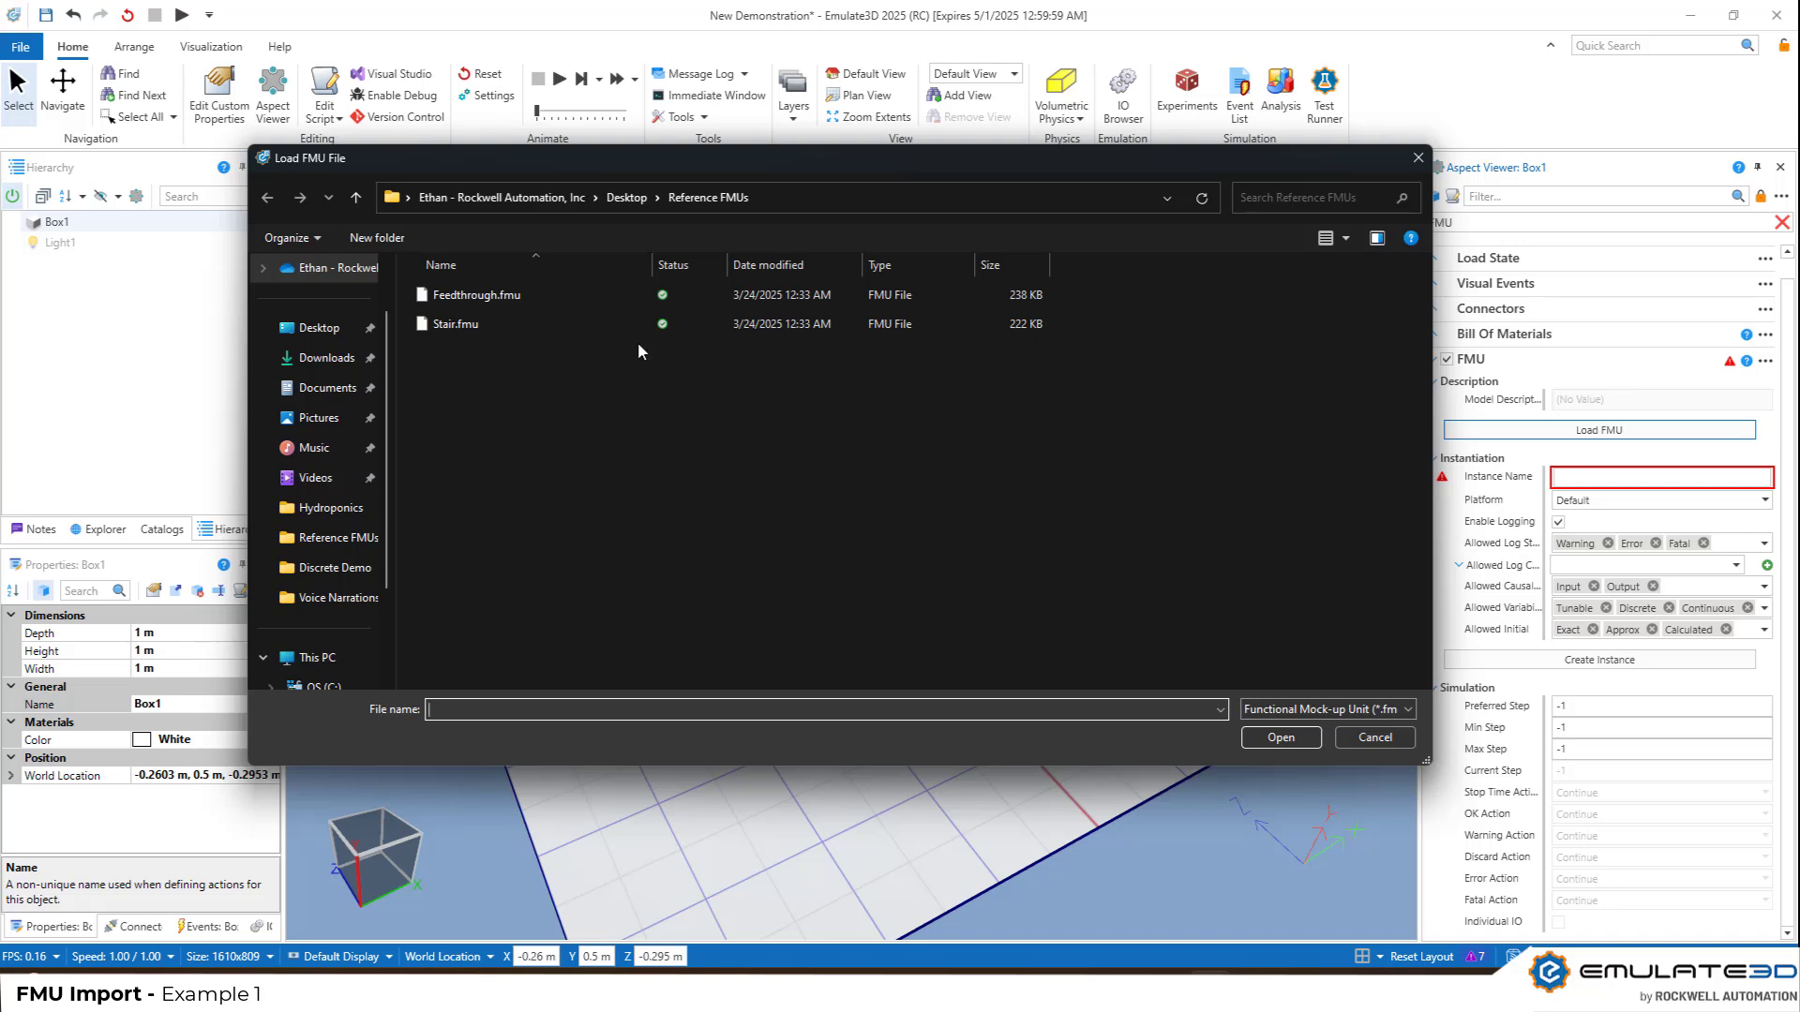
pyautogui.click(455, 325)
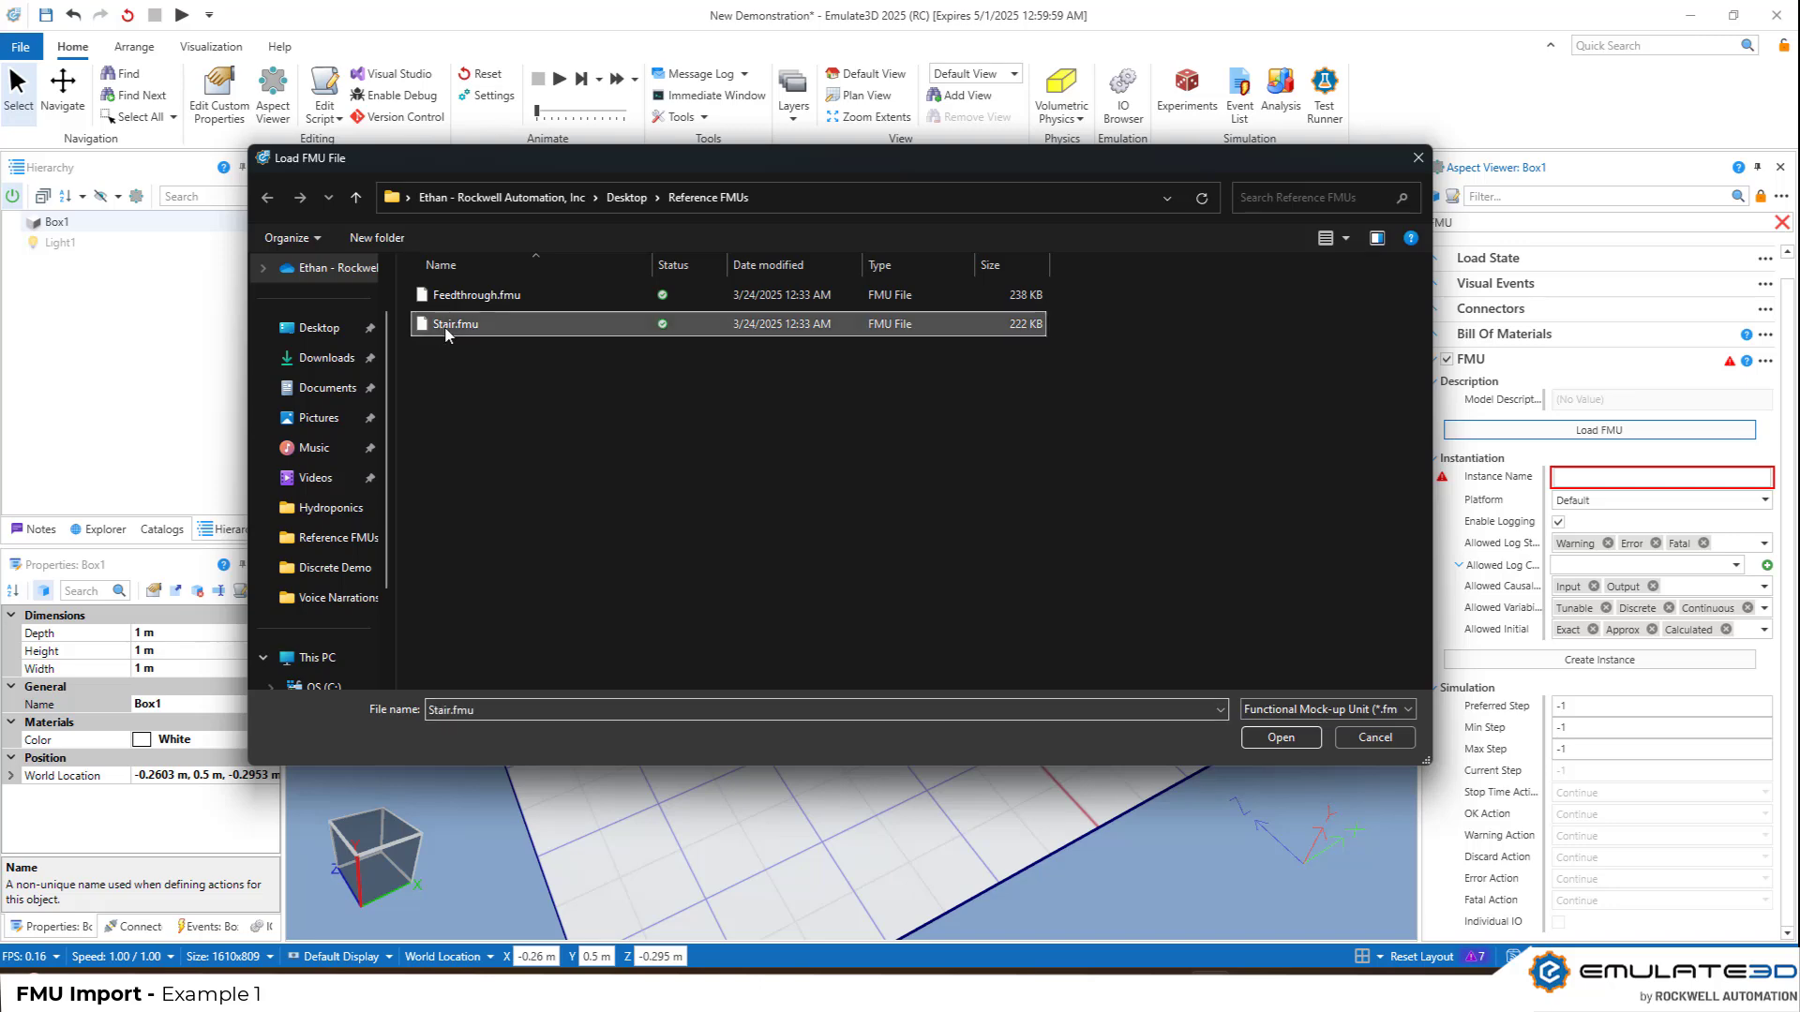
pyautogui.click(1292, 741)
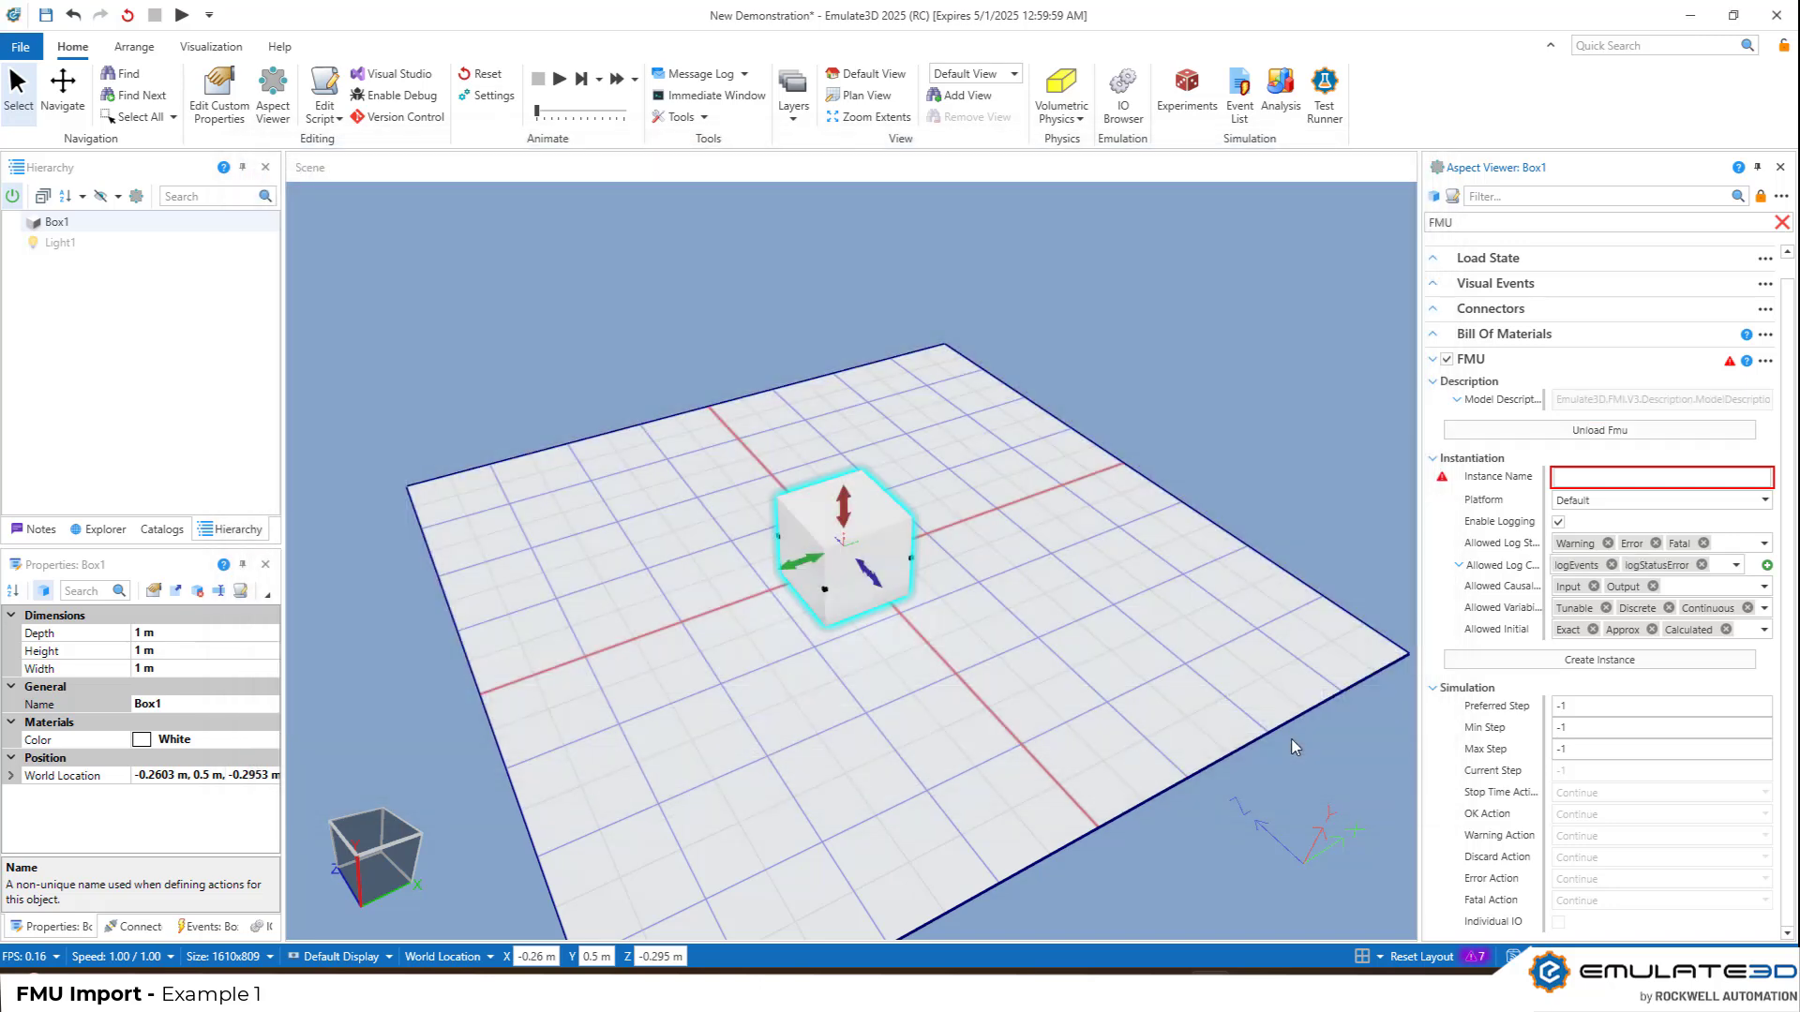
pyautogui.click(1456, 400)
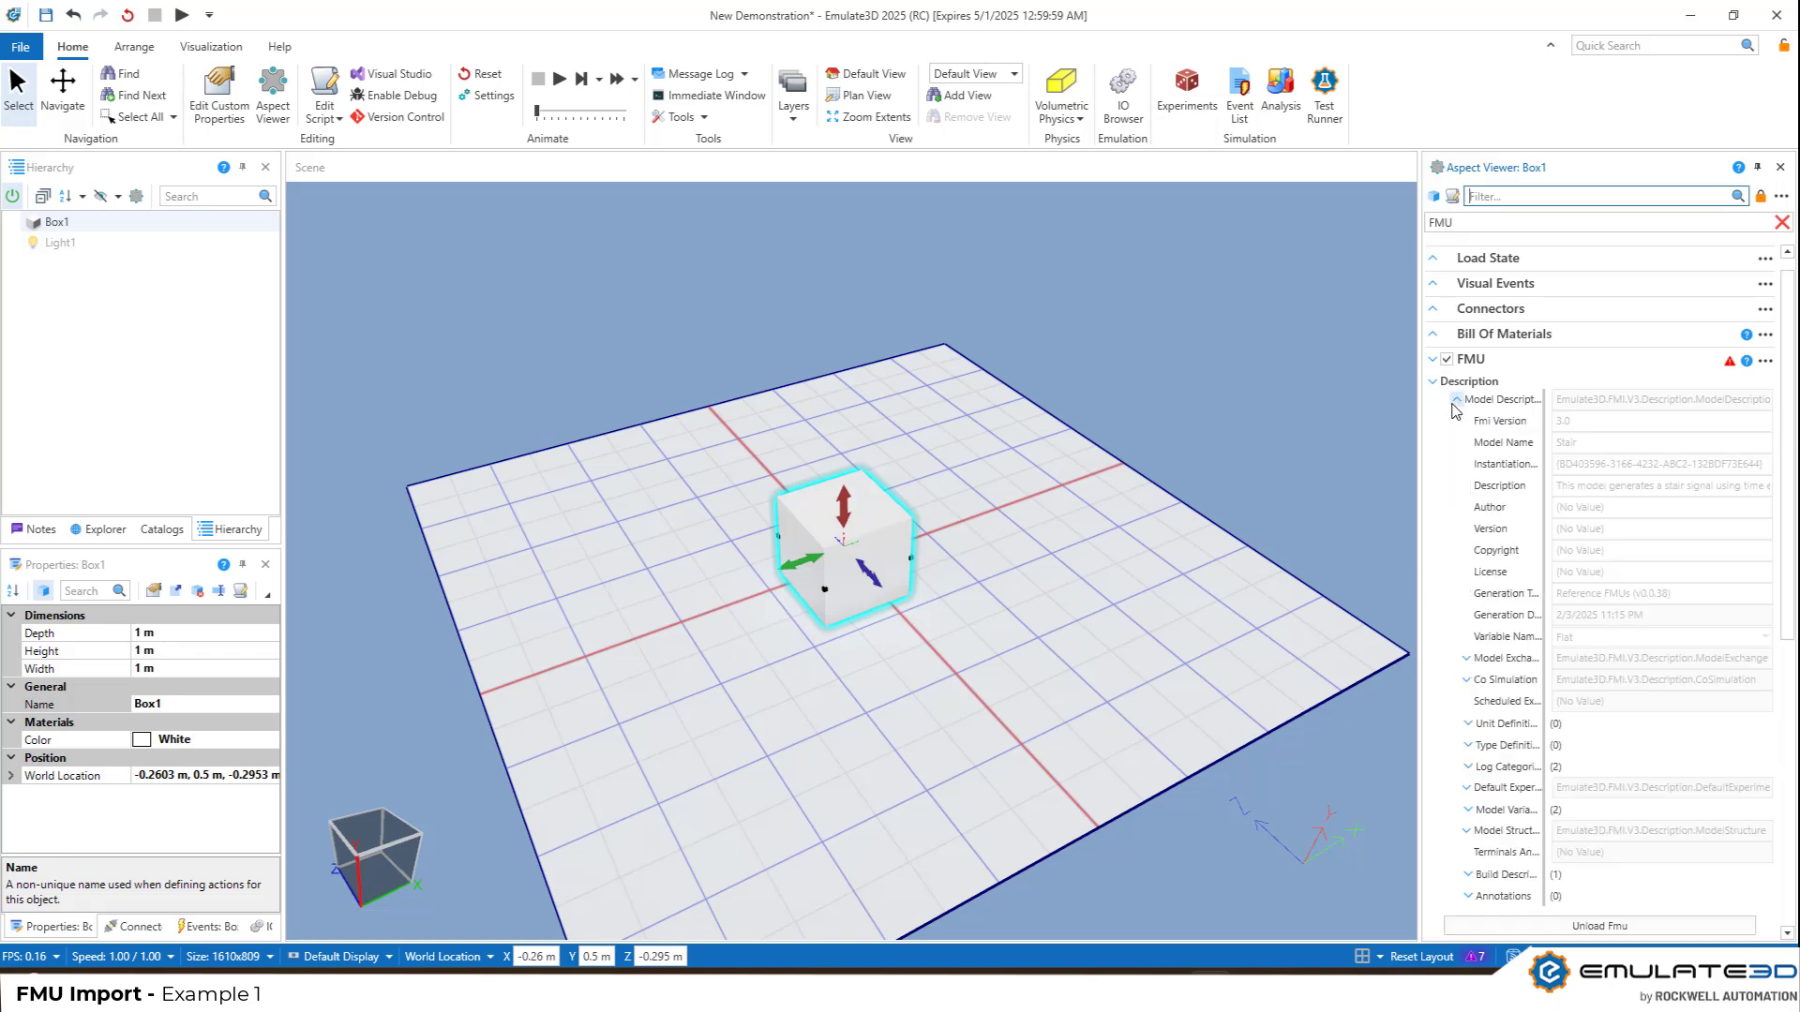
pyautogui.scroll(-2, 1549, 475)
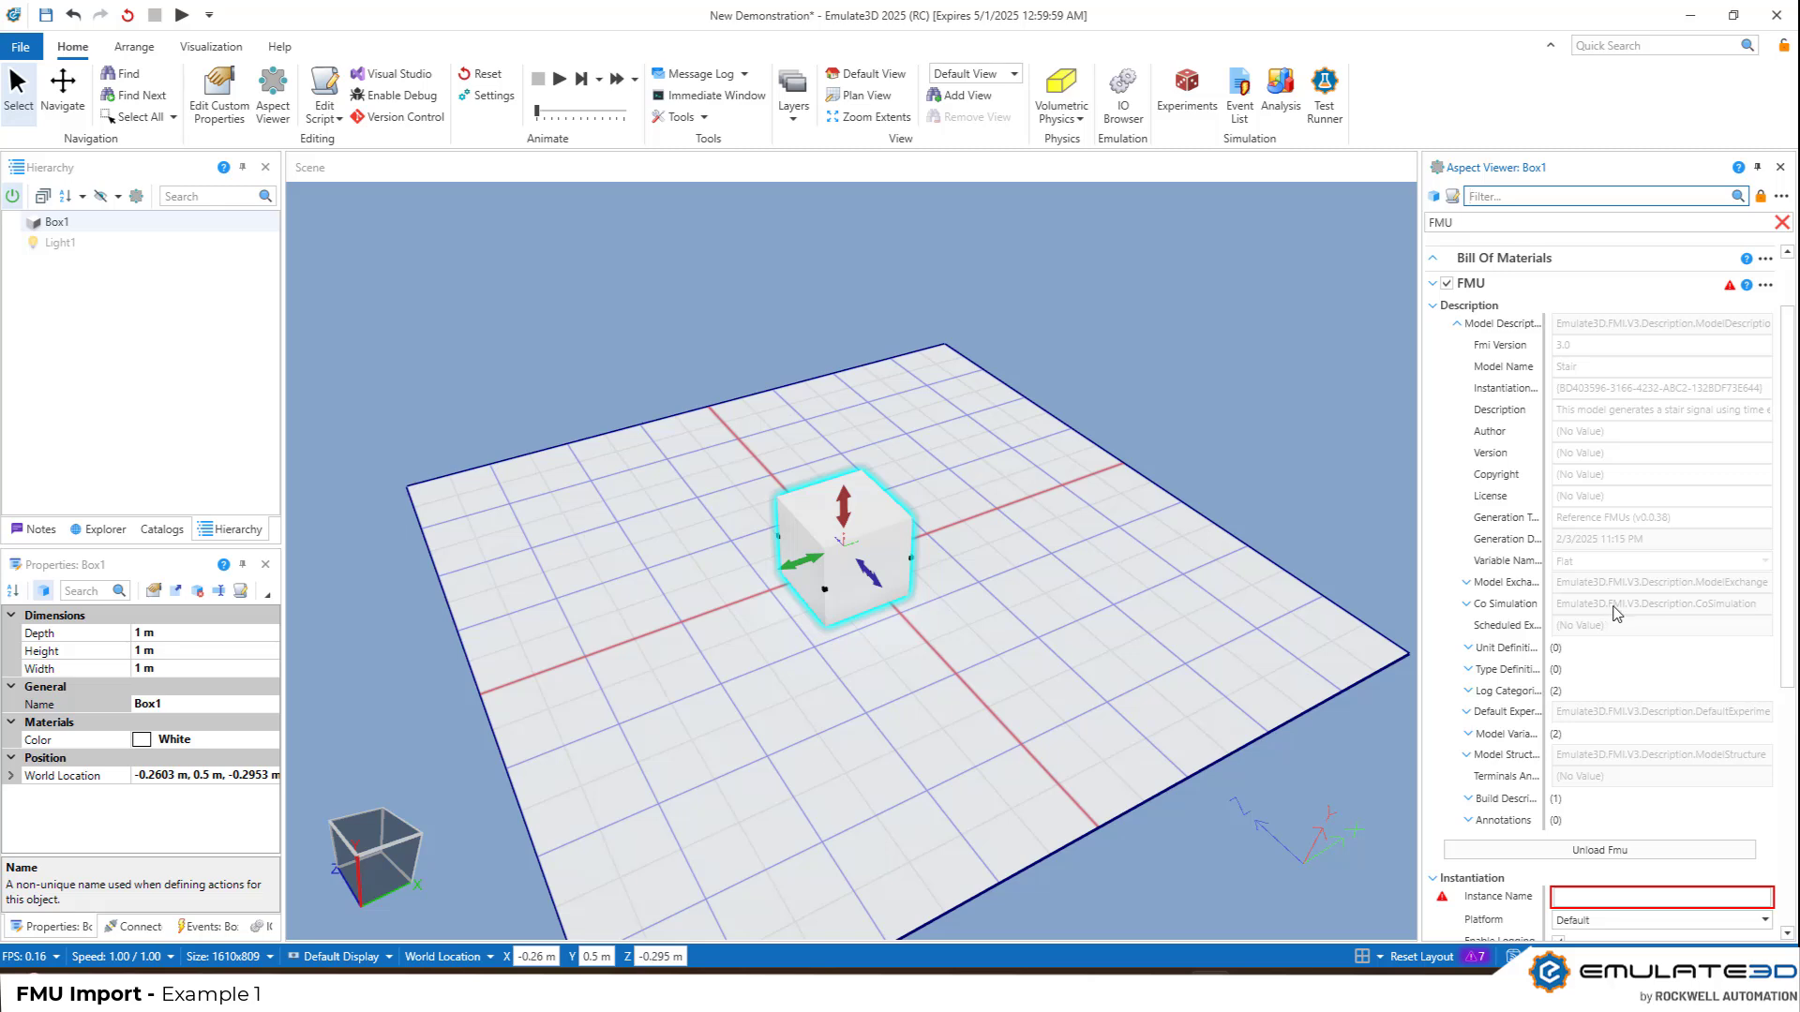
pyautogui.click(1456, 323)
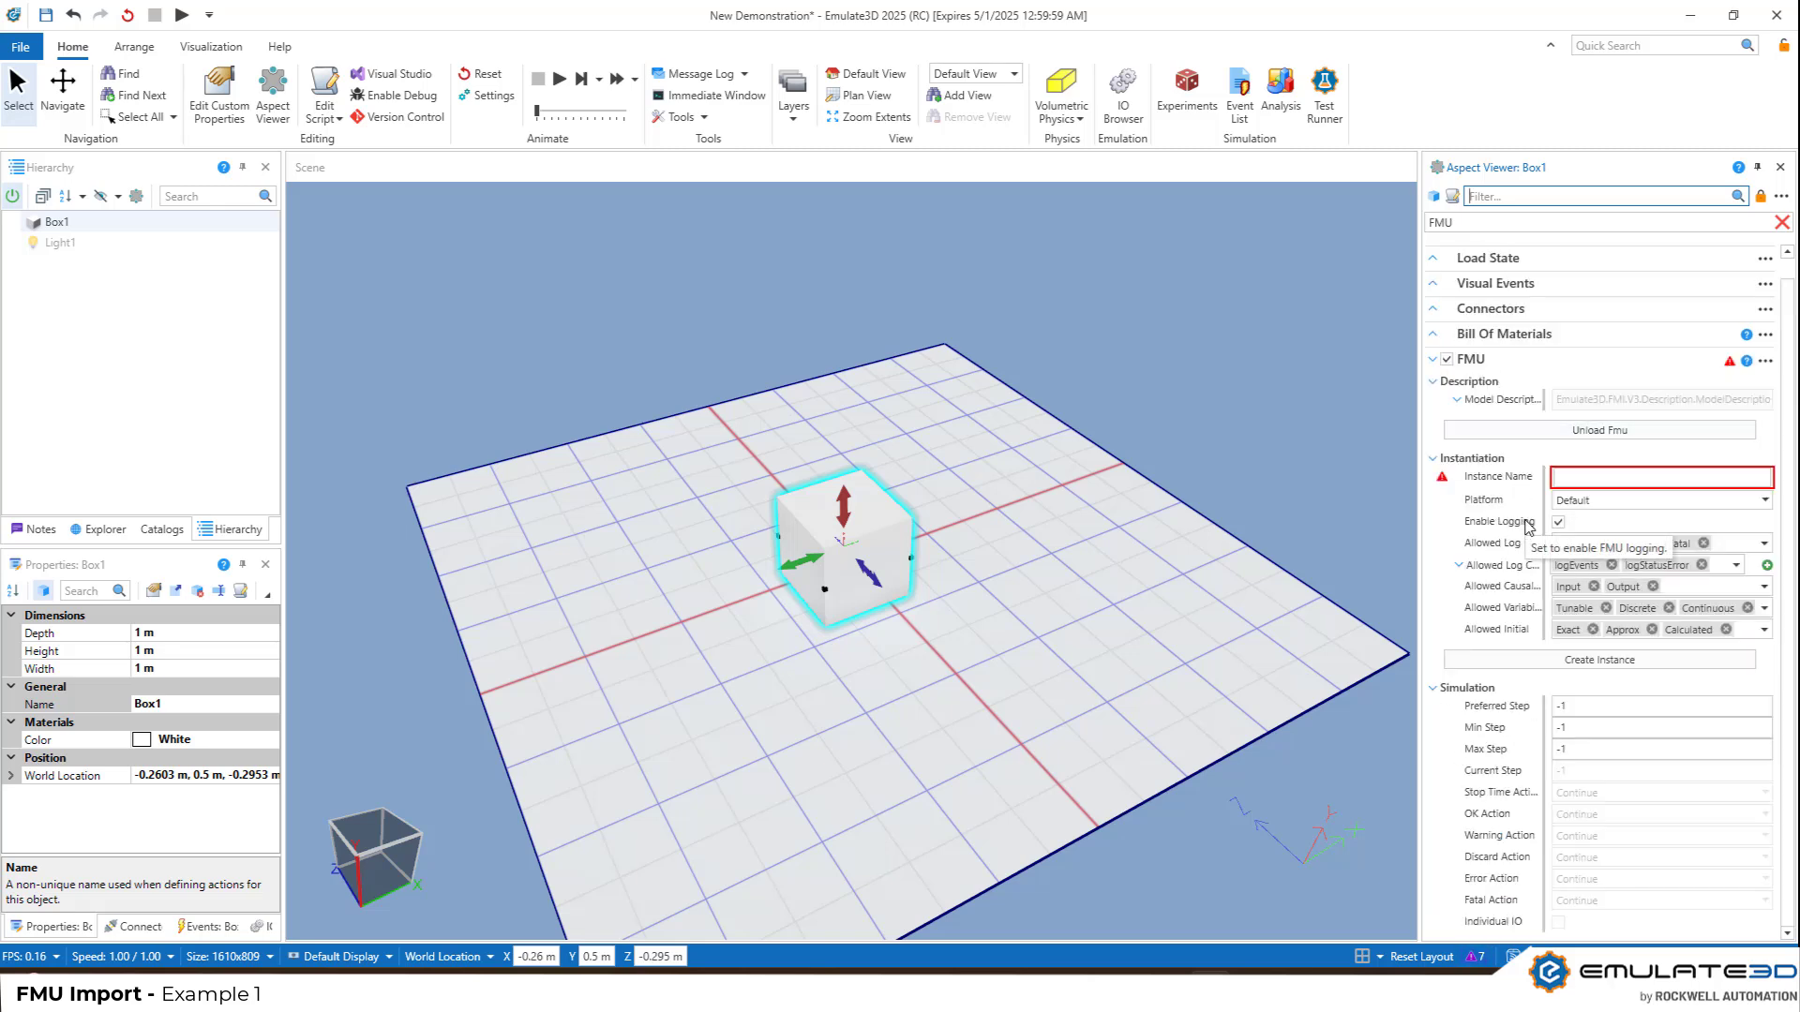
# Name the FMU instance Stair and create the instance on the first box
pyautogui.click(1570, 479)
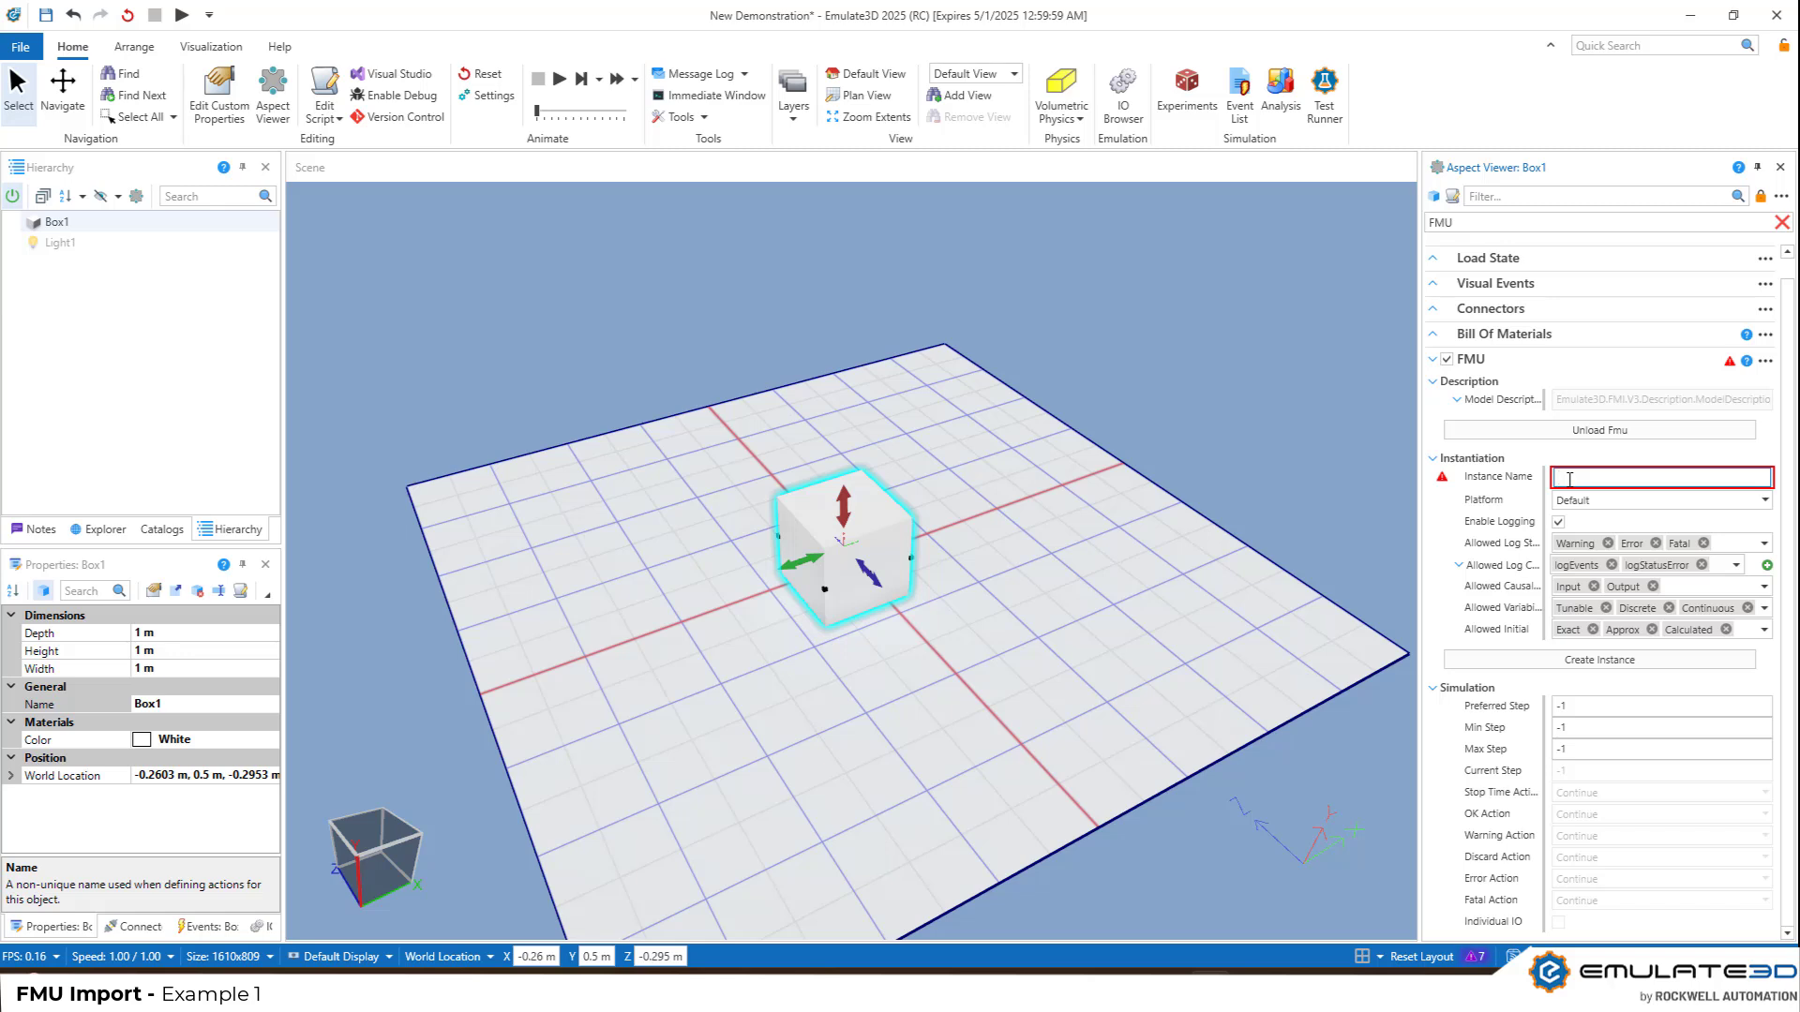
pyautogui.write('Stair')
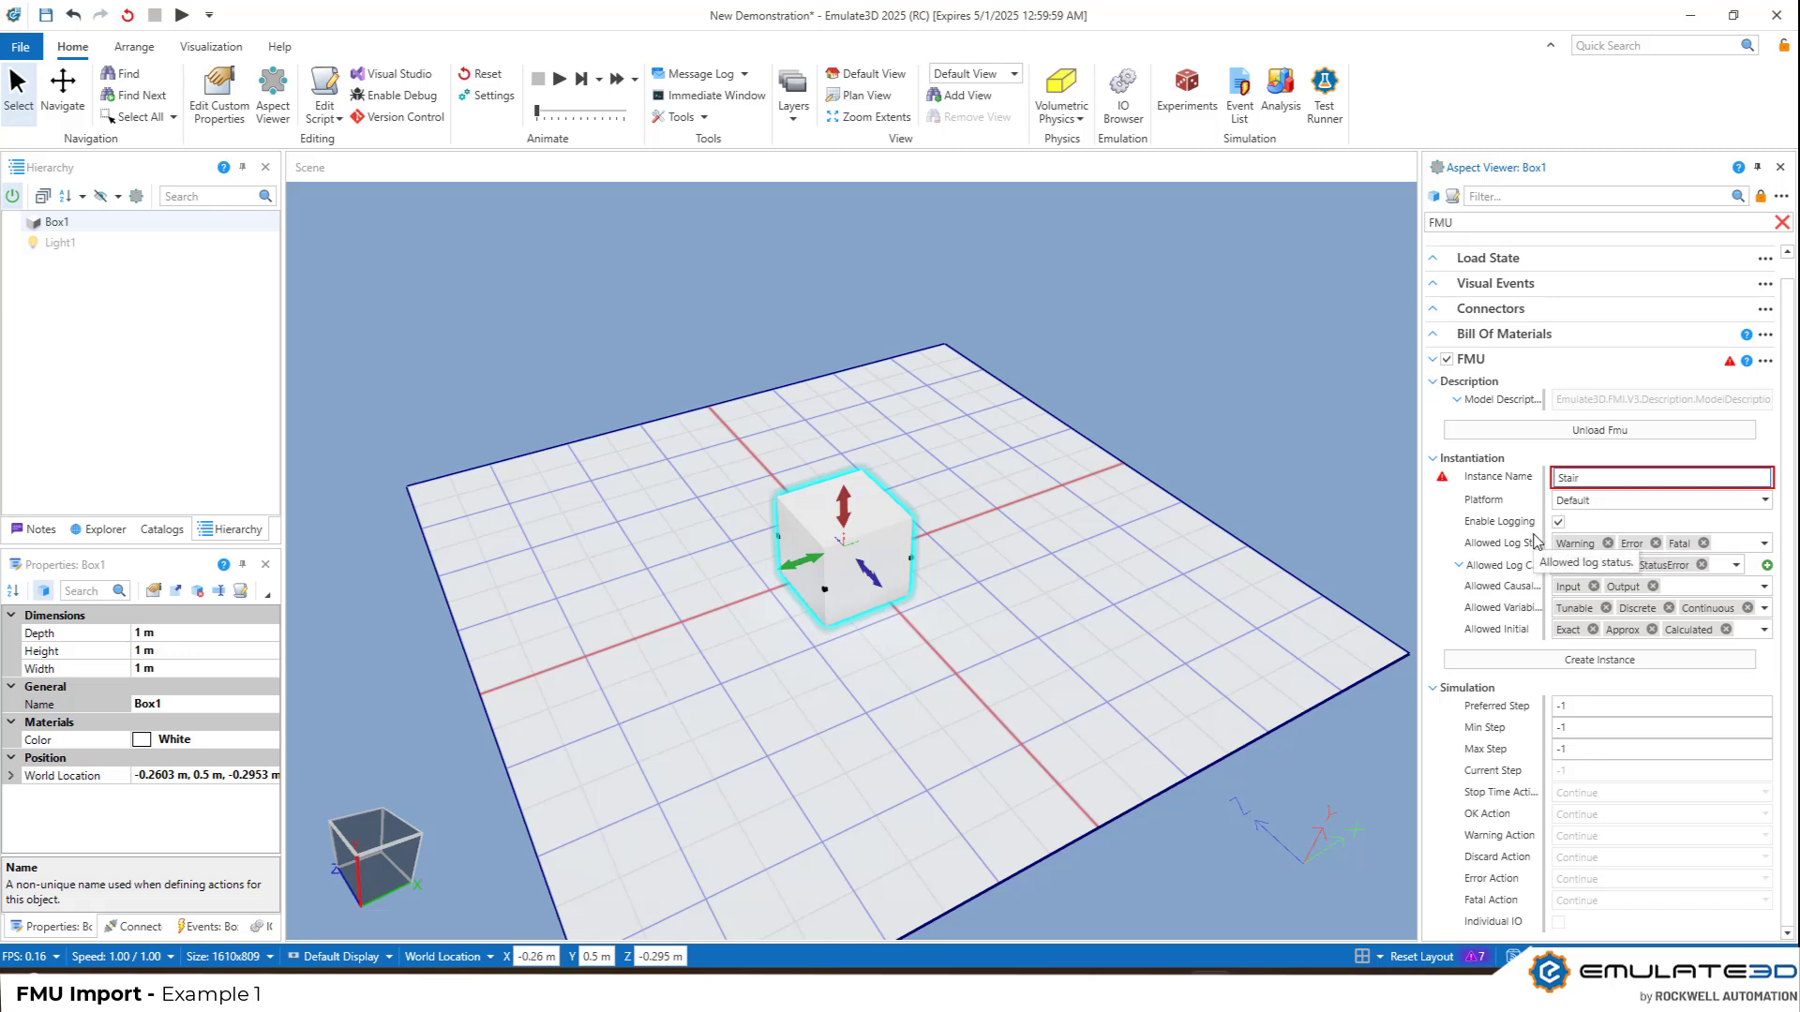
pyautogui.click(1618, 660)
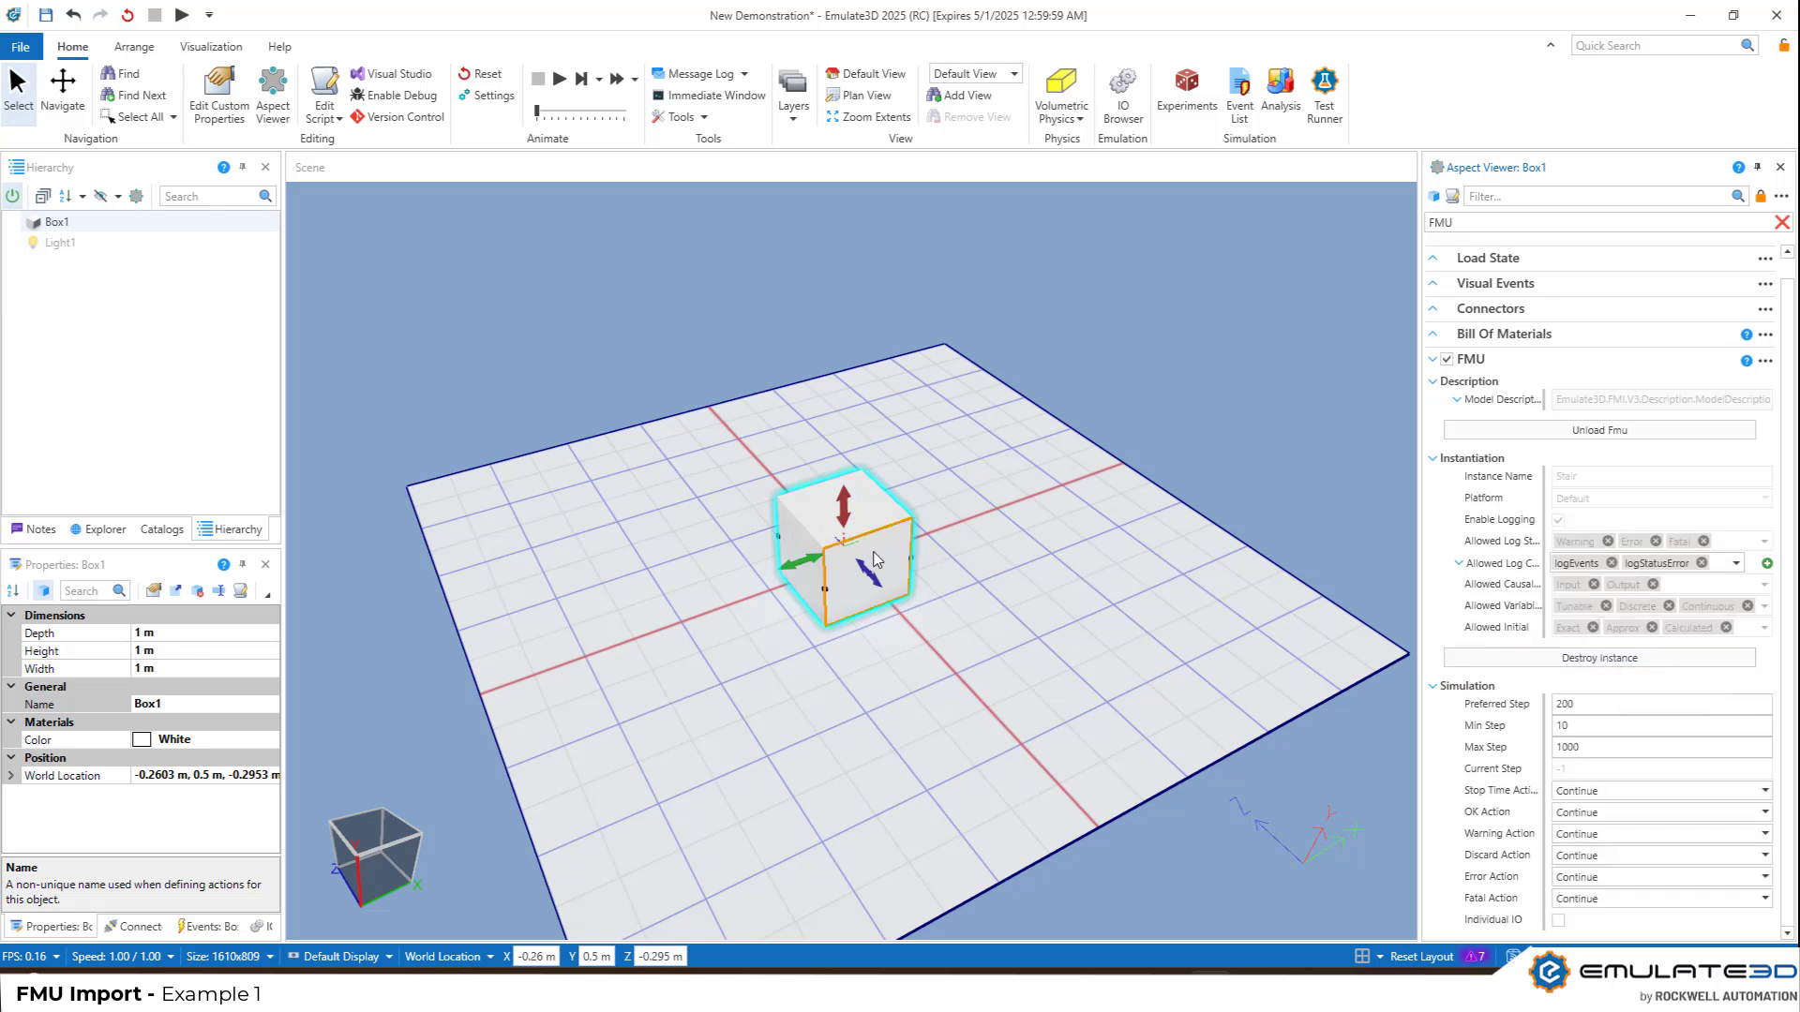
# Move the first box to about X -0.94 m, Z 0.98 m and add a second basic box at about X 1.09 m, Z 1.12 m
pyautogui.moveTo(877, 561); pyautogui.dragTo(757, 514)
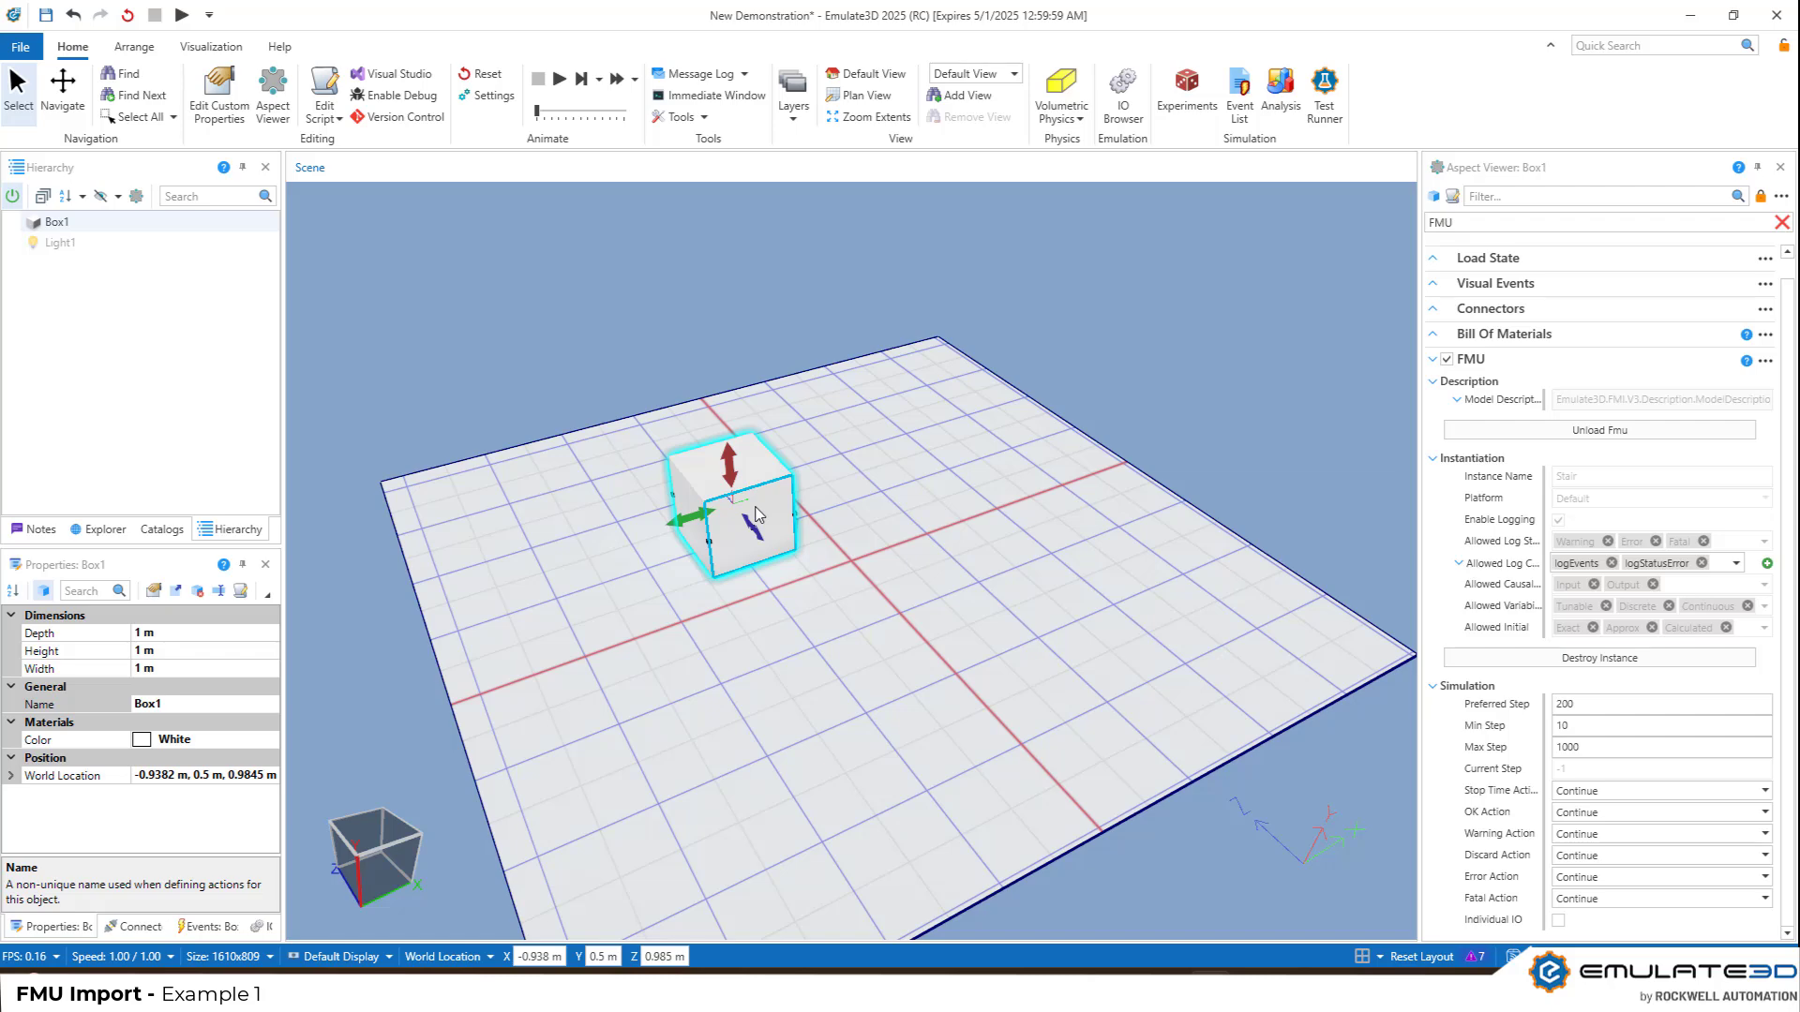
pyautogui.rightClick(891, 489)
pyautogui.moveTo(932, 500)
pyautogui.moveTo(1129, 528)
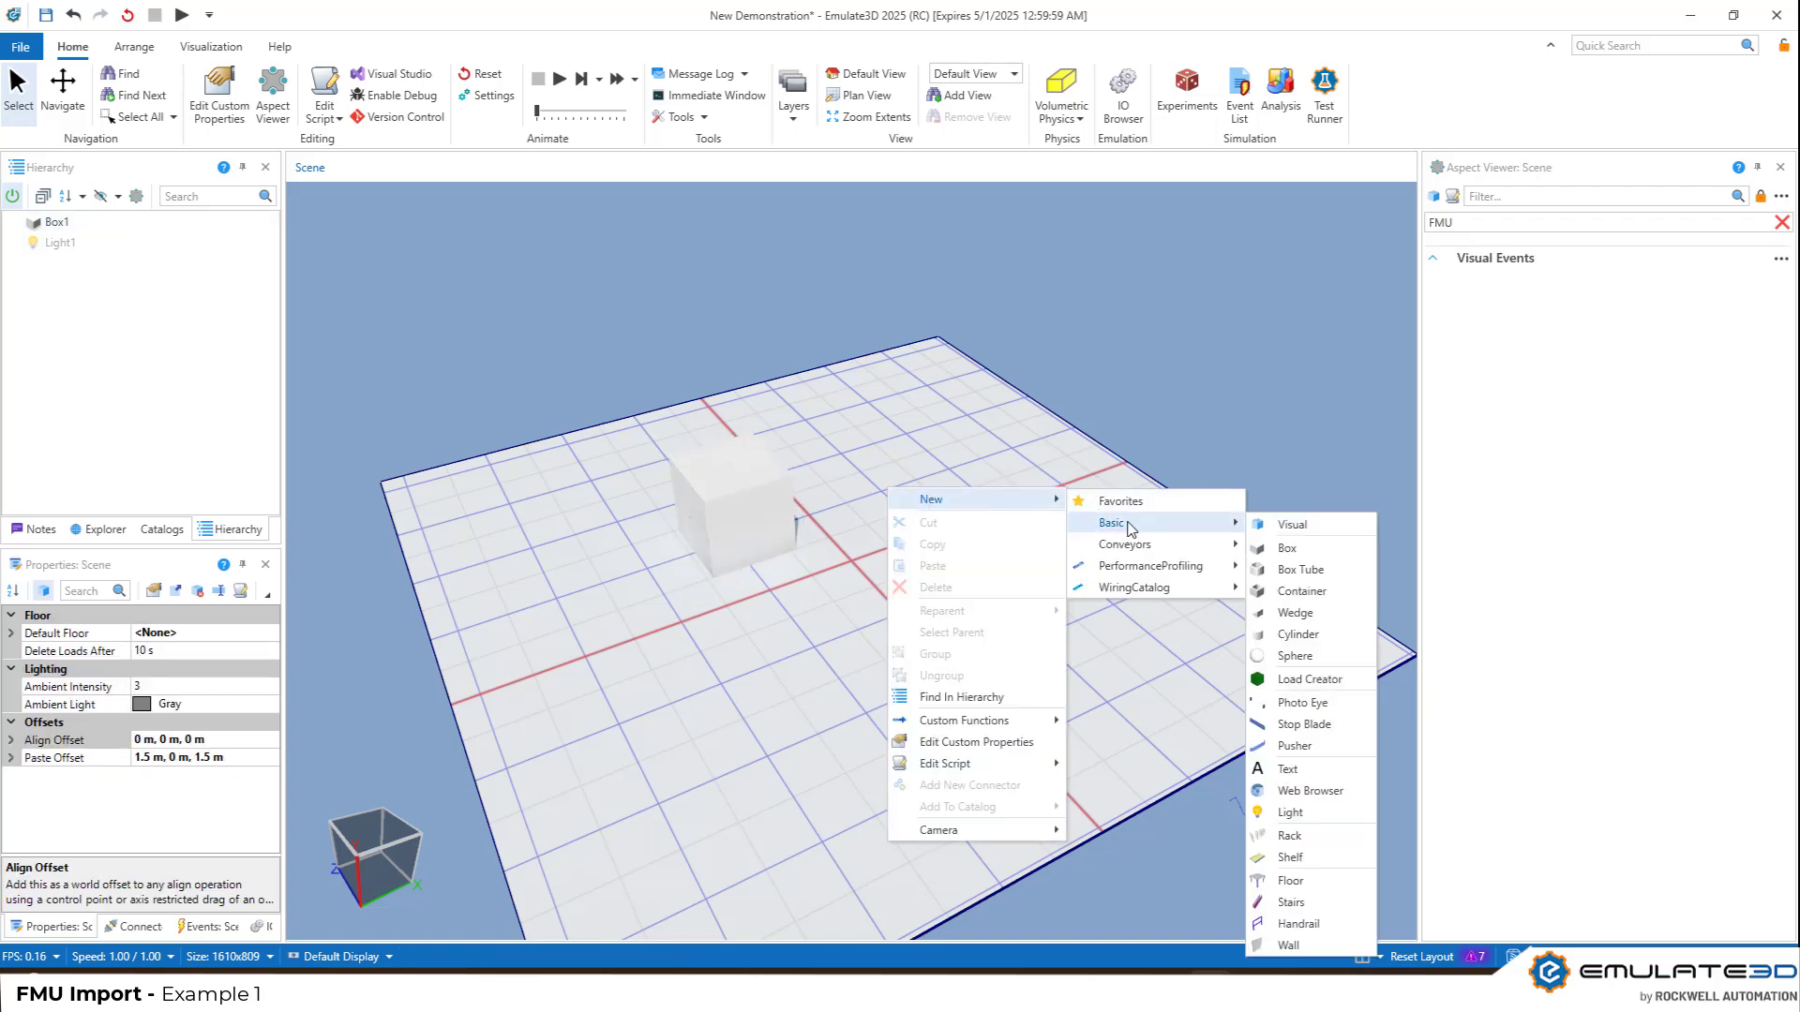
pyautogui.click(1298, 549)
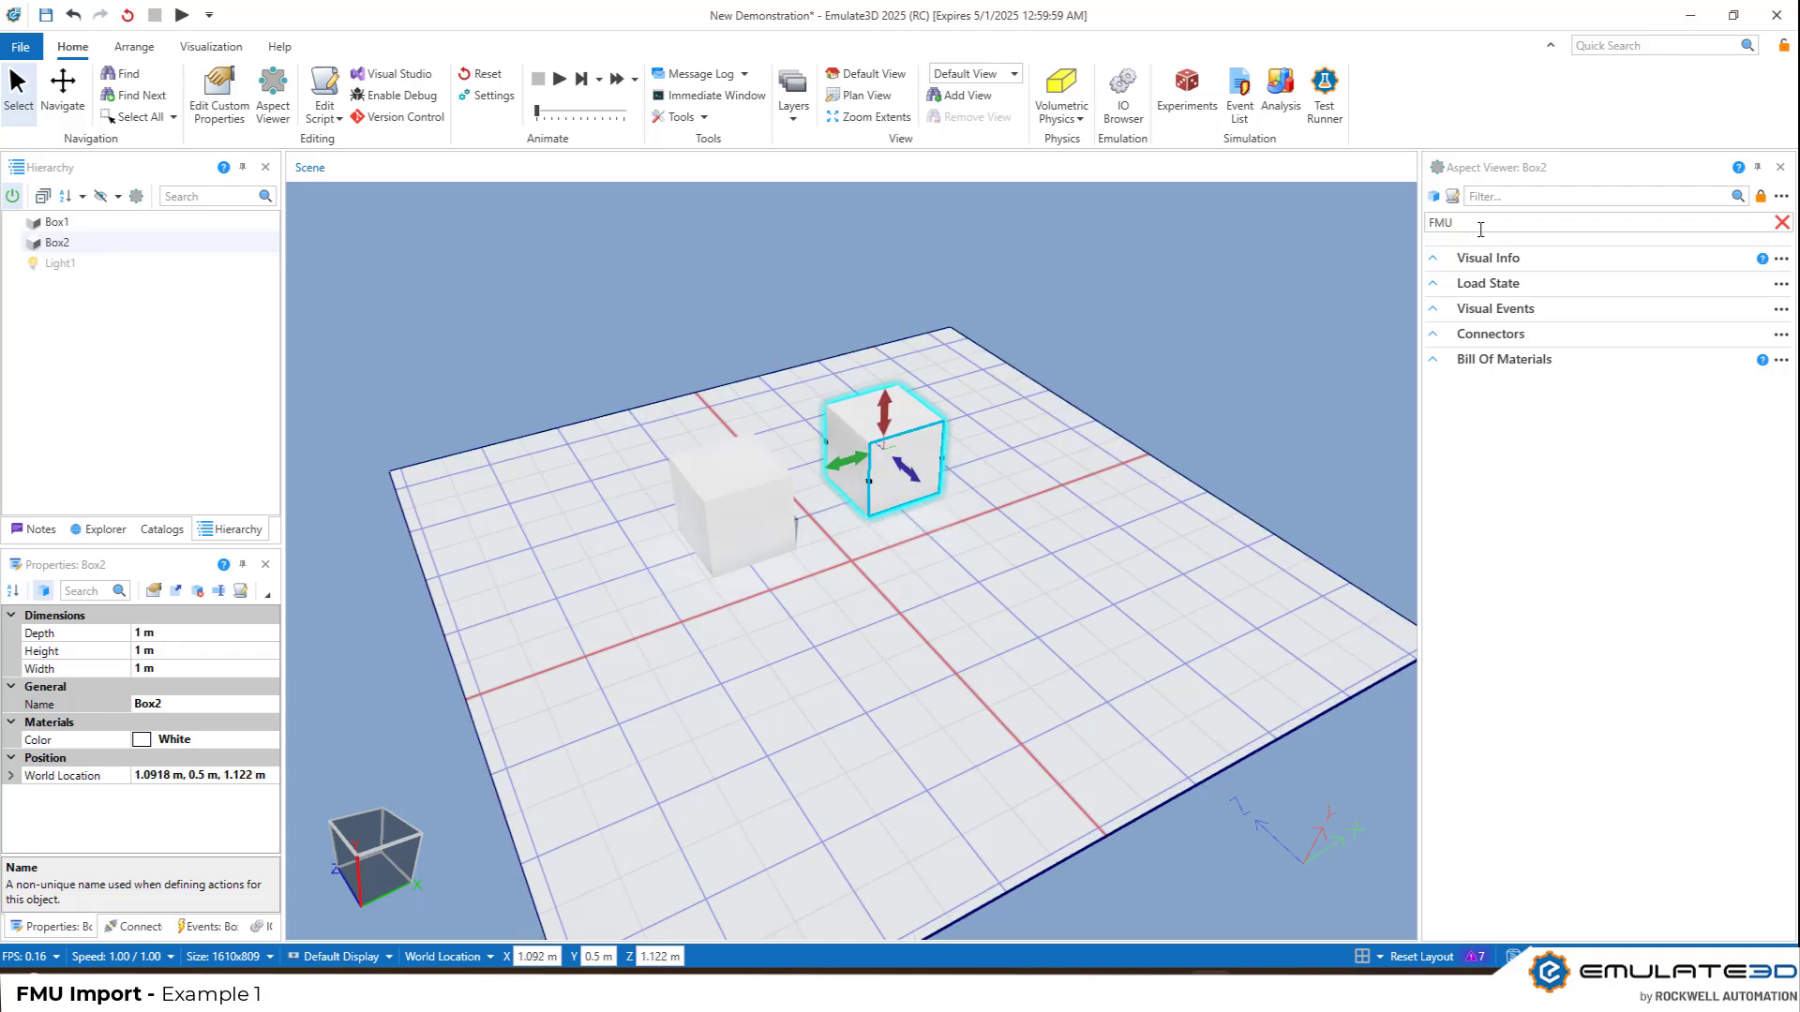
# Add the FMU aspect to the second box and load Feedthrough.fmu into it
pyautogui.click(1589, 225)
pyautogui.click(1472, 246)
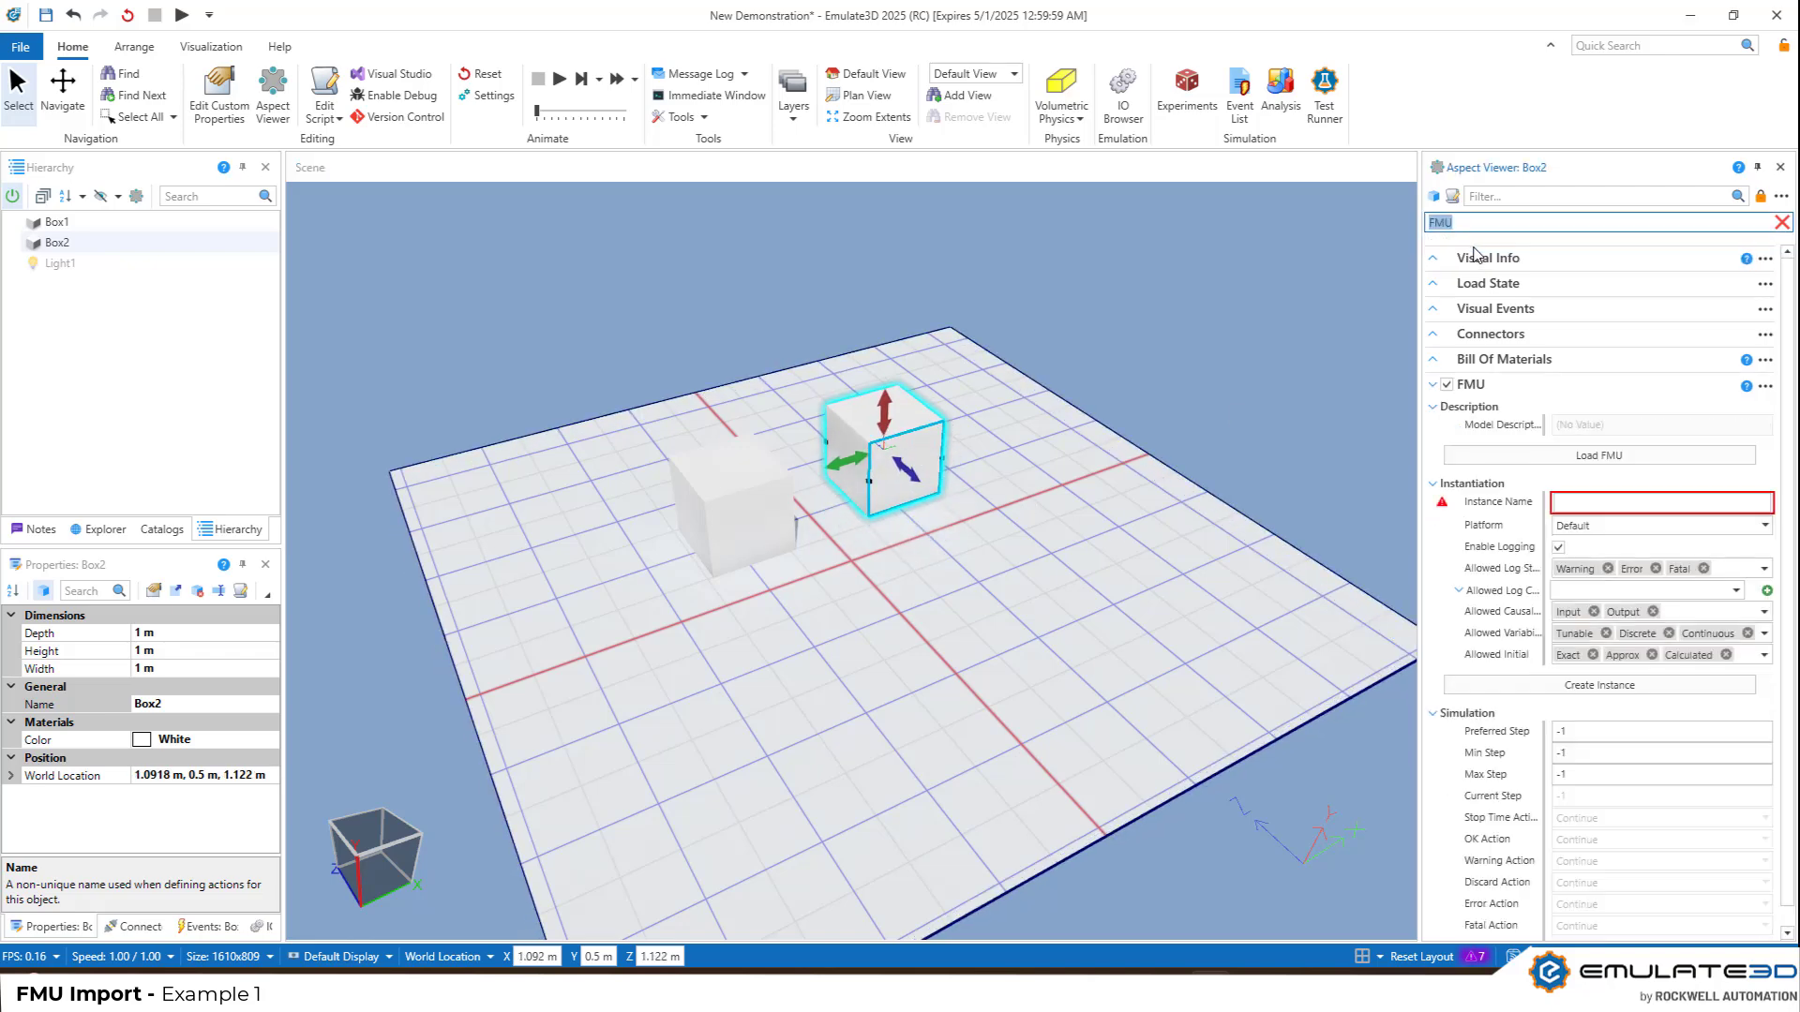
pyautogui.click(1573, 455)
pyautogui.click(583, 293)
pyautogui.click(1280, 738)
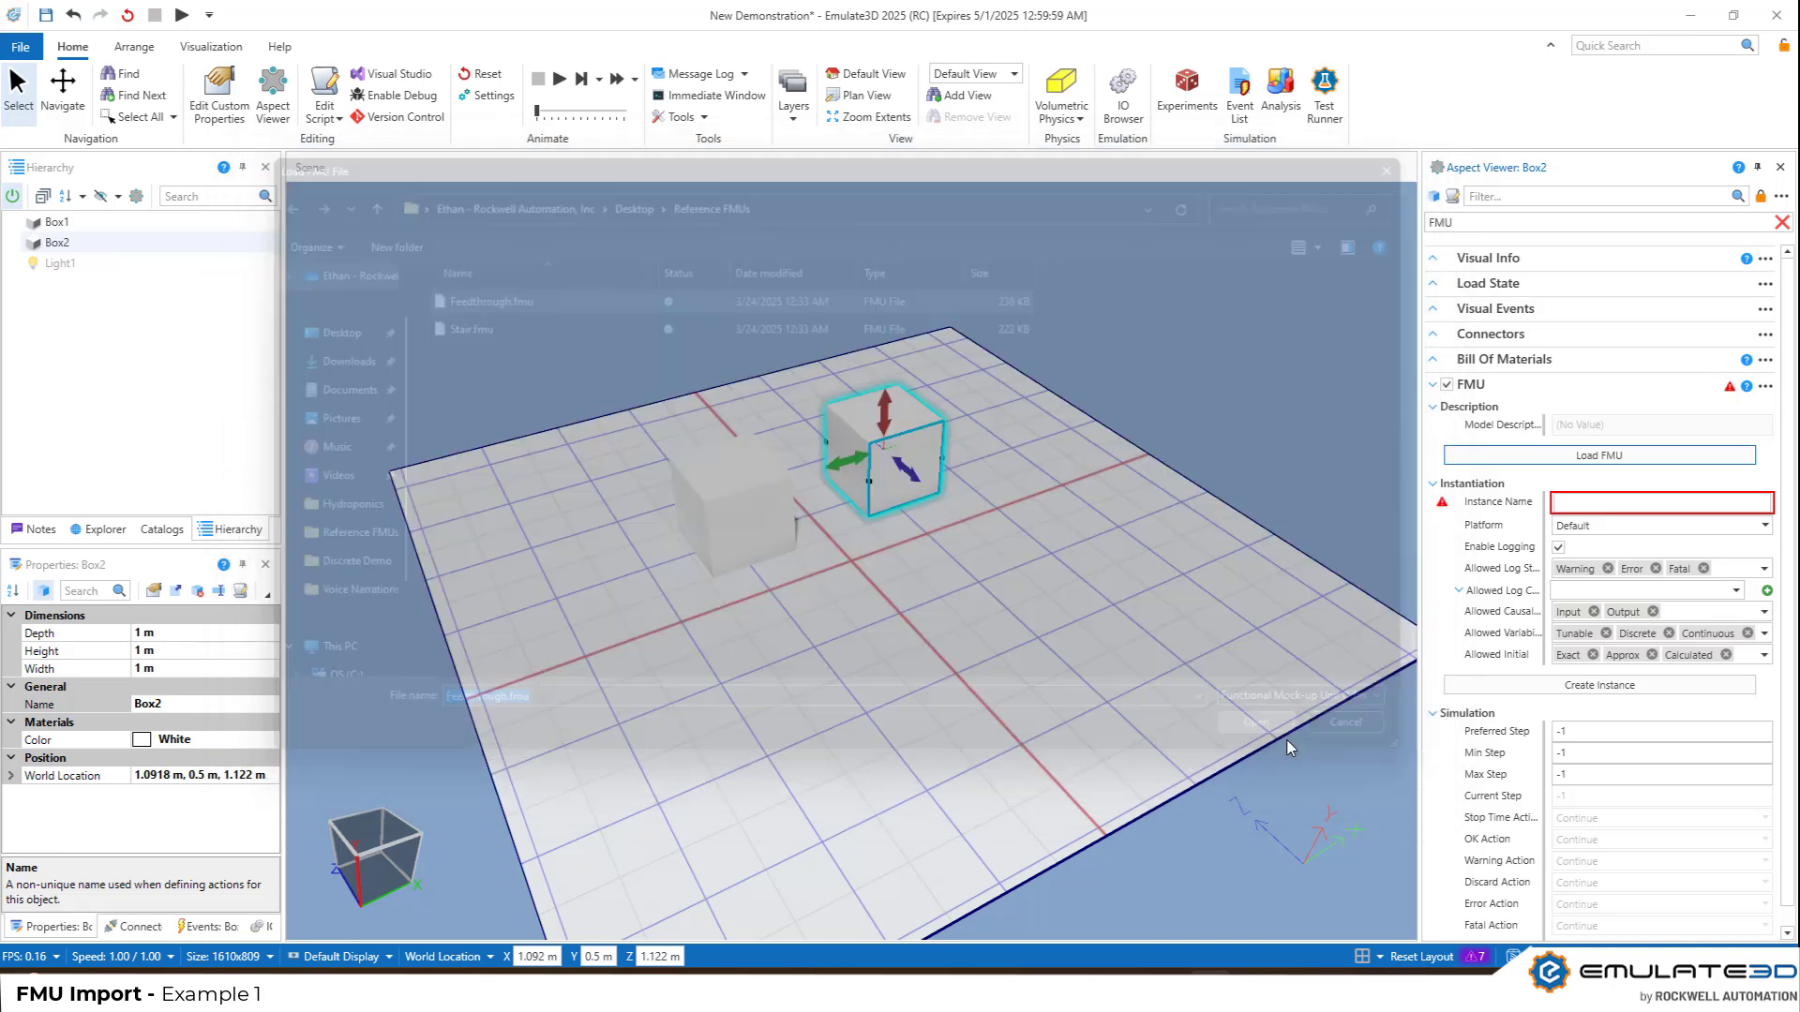
# Name the second box's FMU instance Feedthrough and create the instance
pyautogui.click(1609, 504)
pyautogui.write('F')
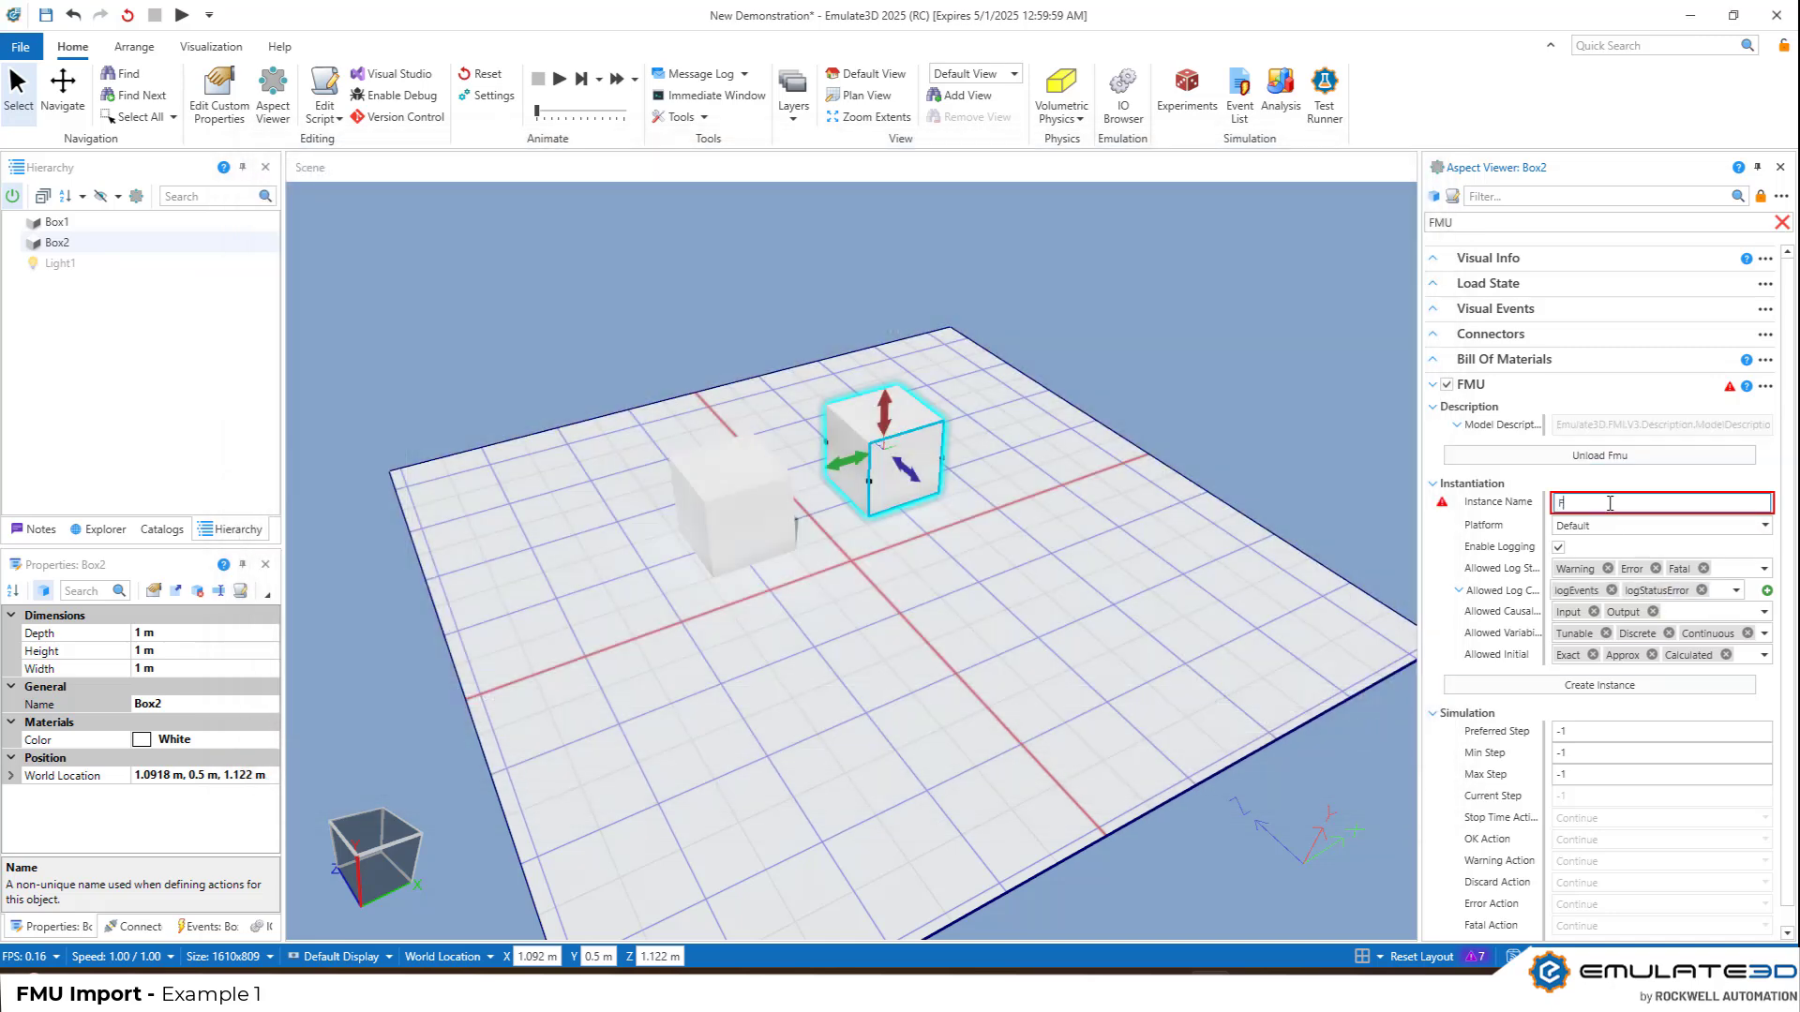
pyautogui.write('eedthrough')
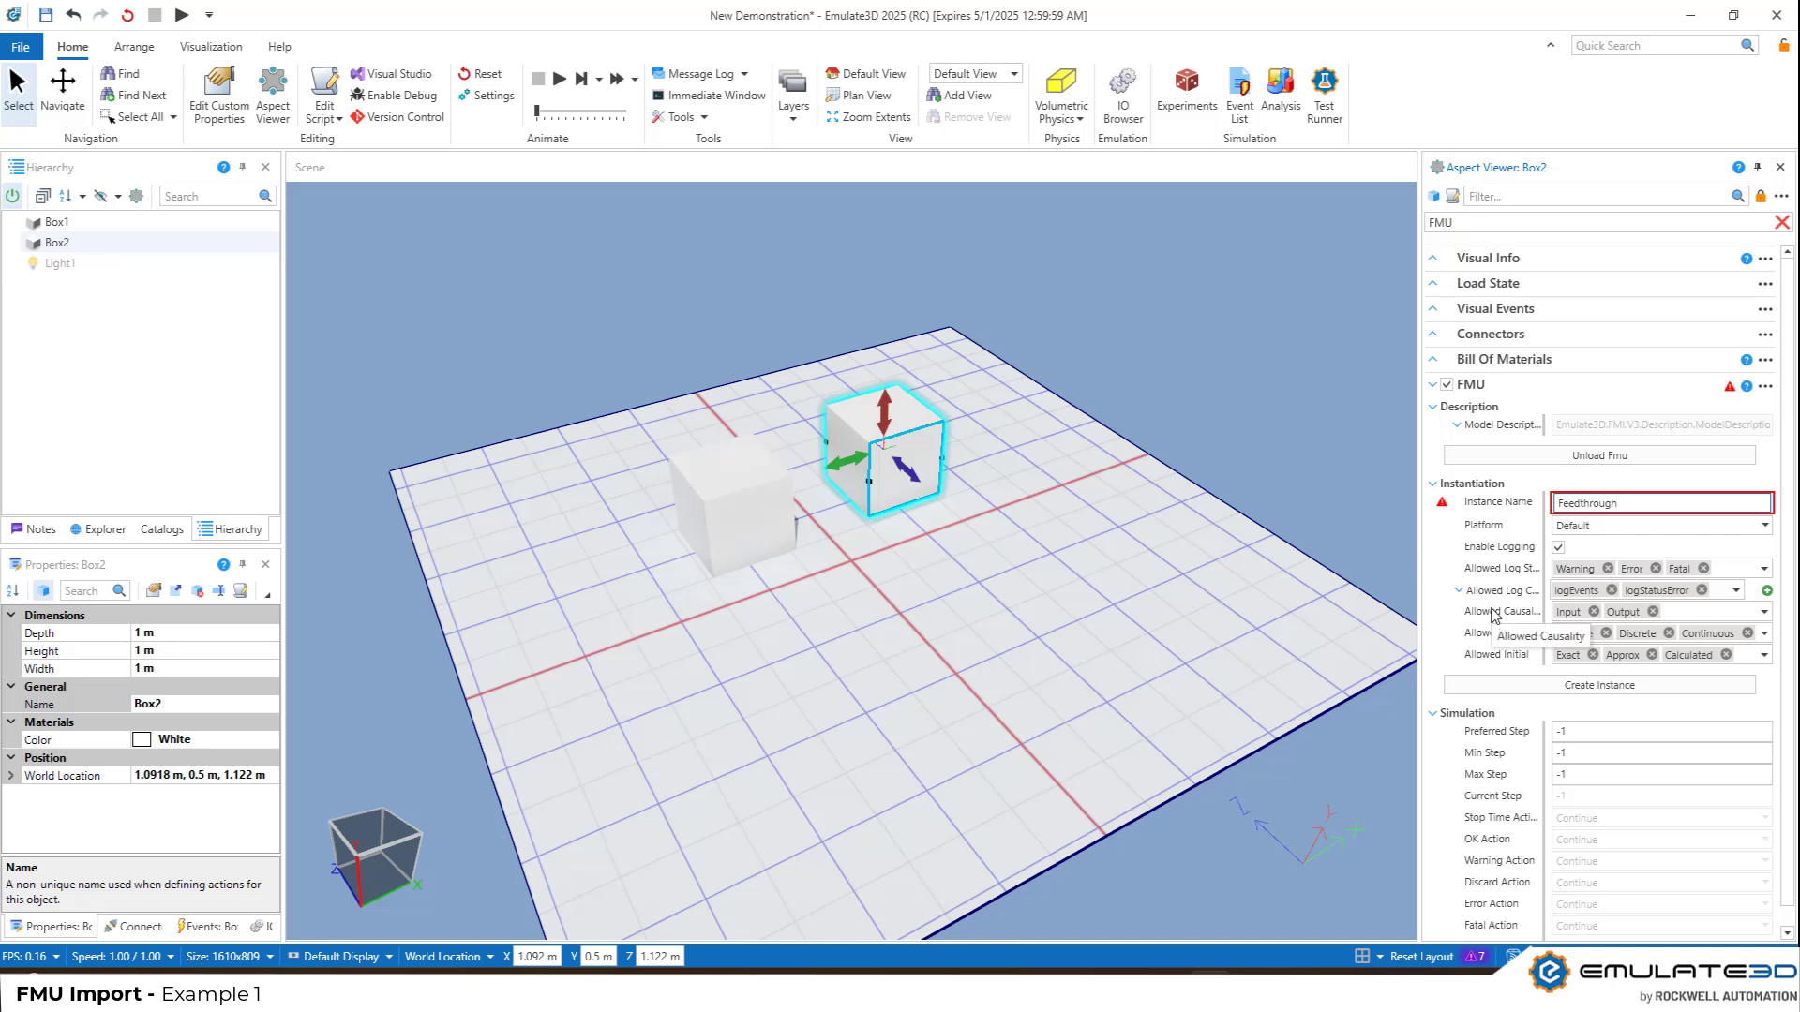
pyautogui.click(1522, 689)
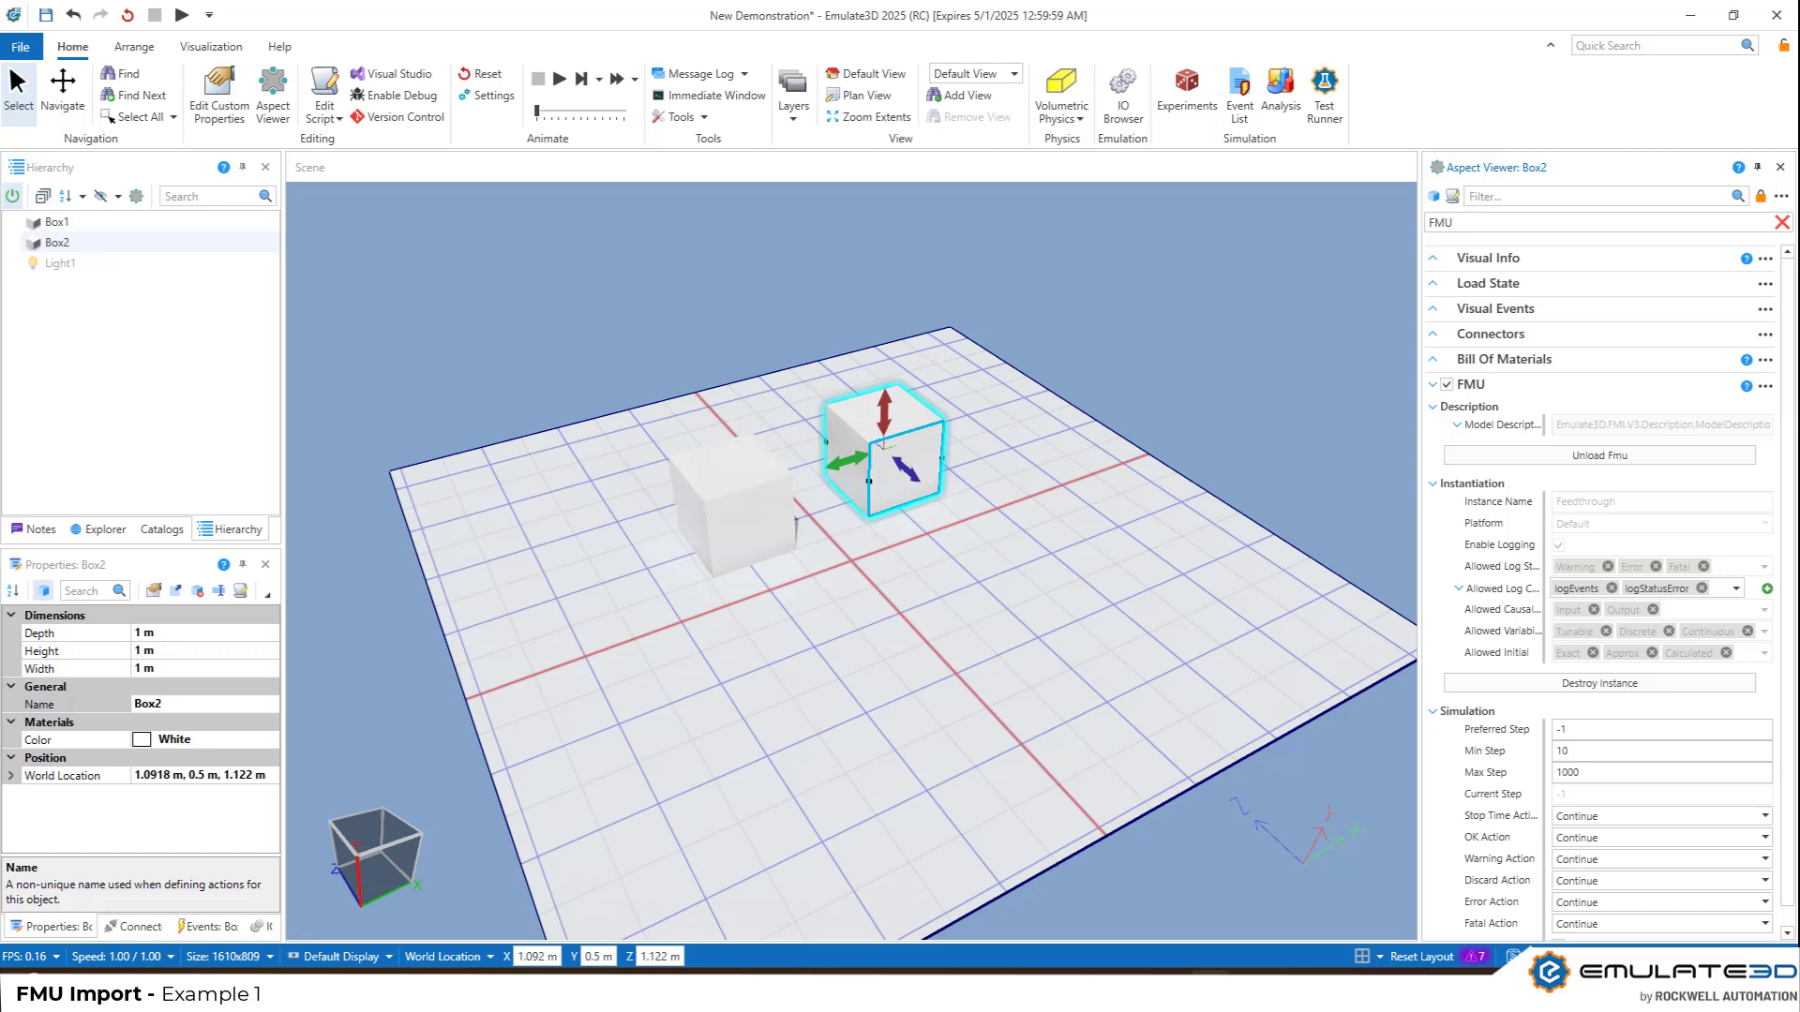
# Place a Wiring Diagram from the WiringCatalog at the scene origin and close the Aspect Viewer
pyautogui.click(166, 531)
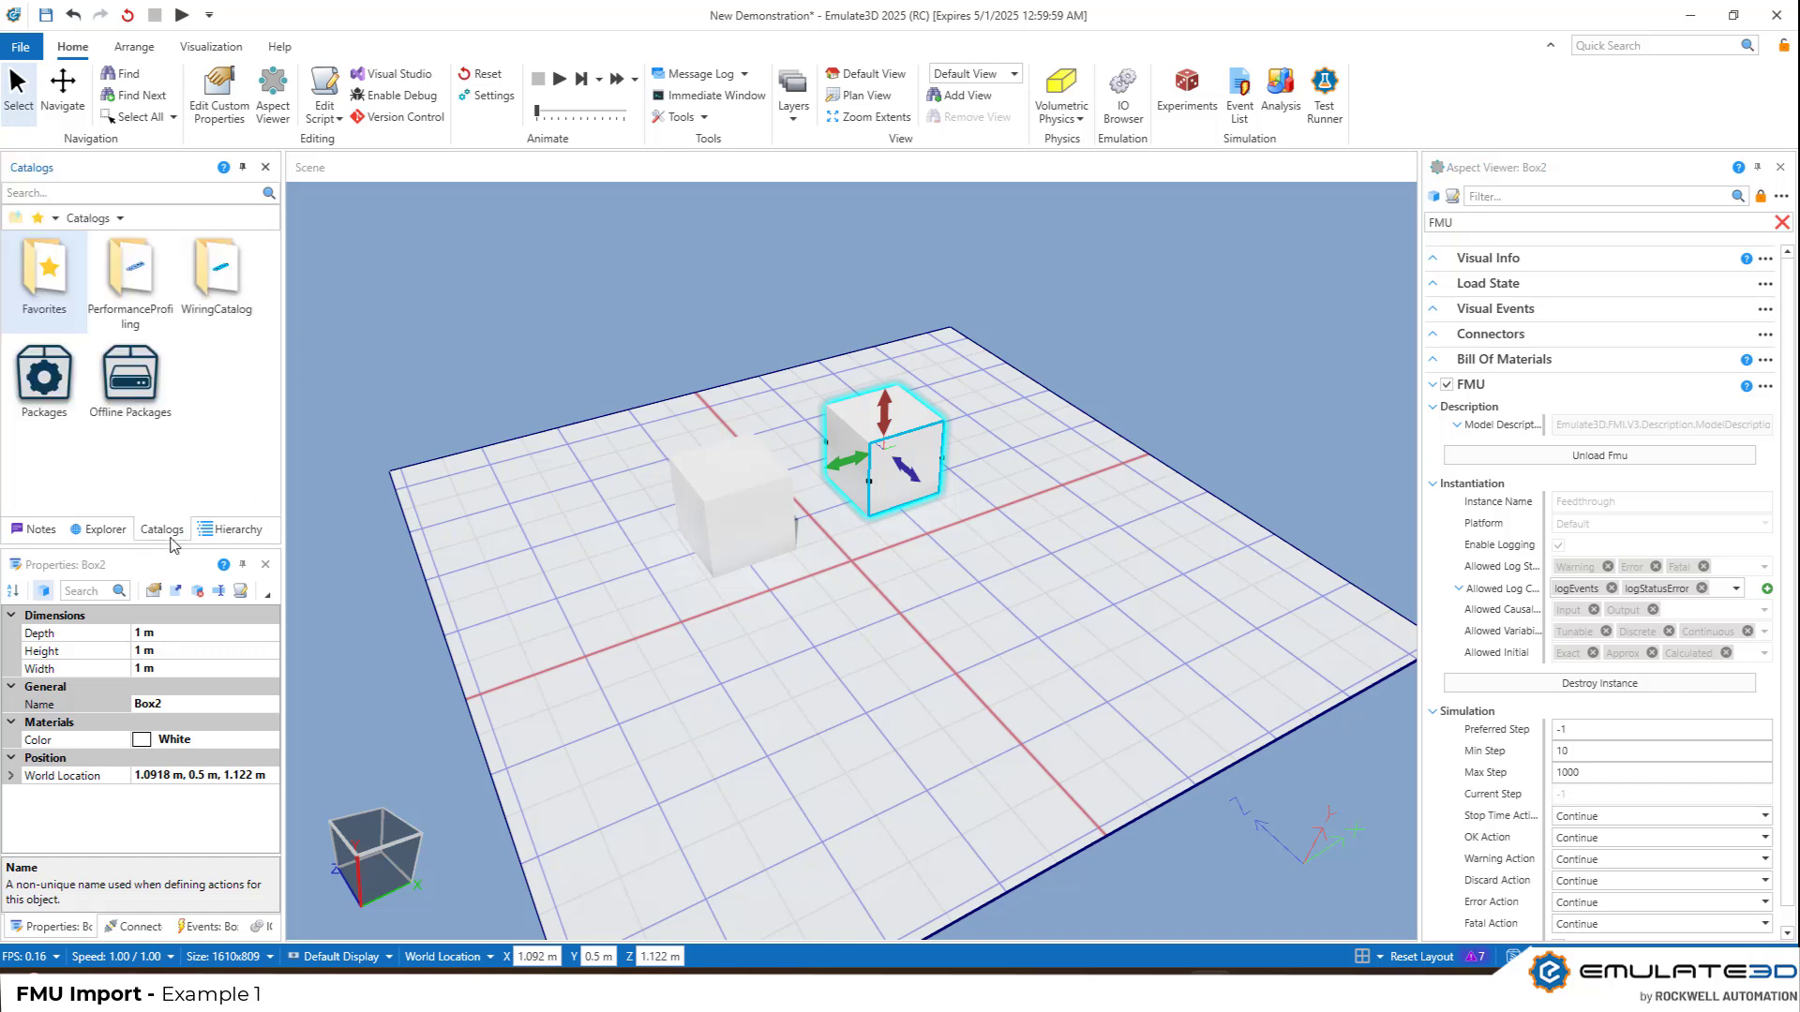
pyautogui.doubleClick(202, 319)
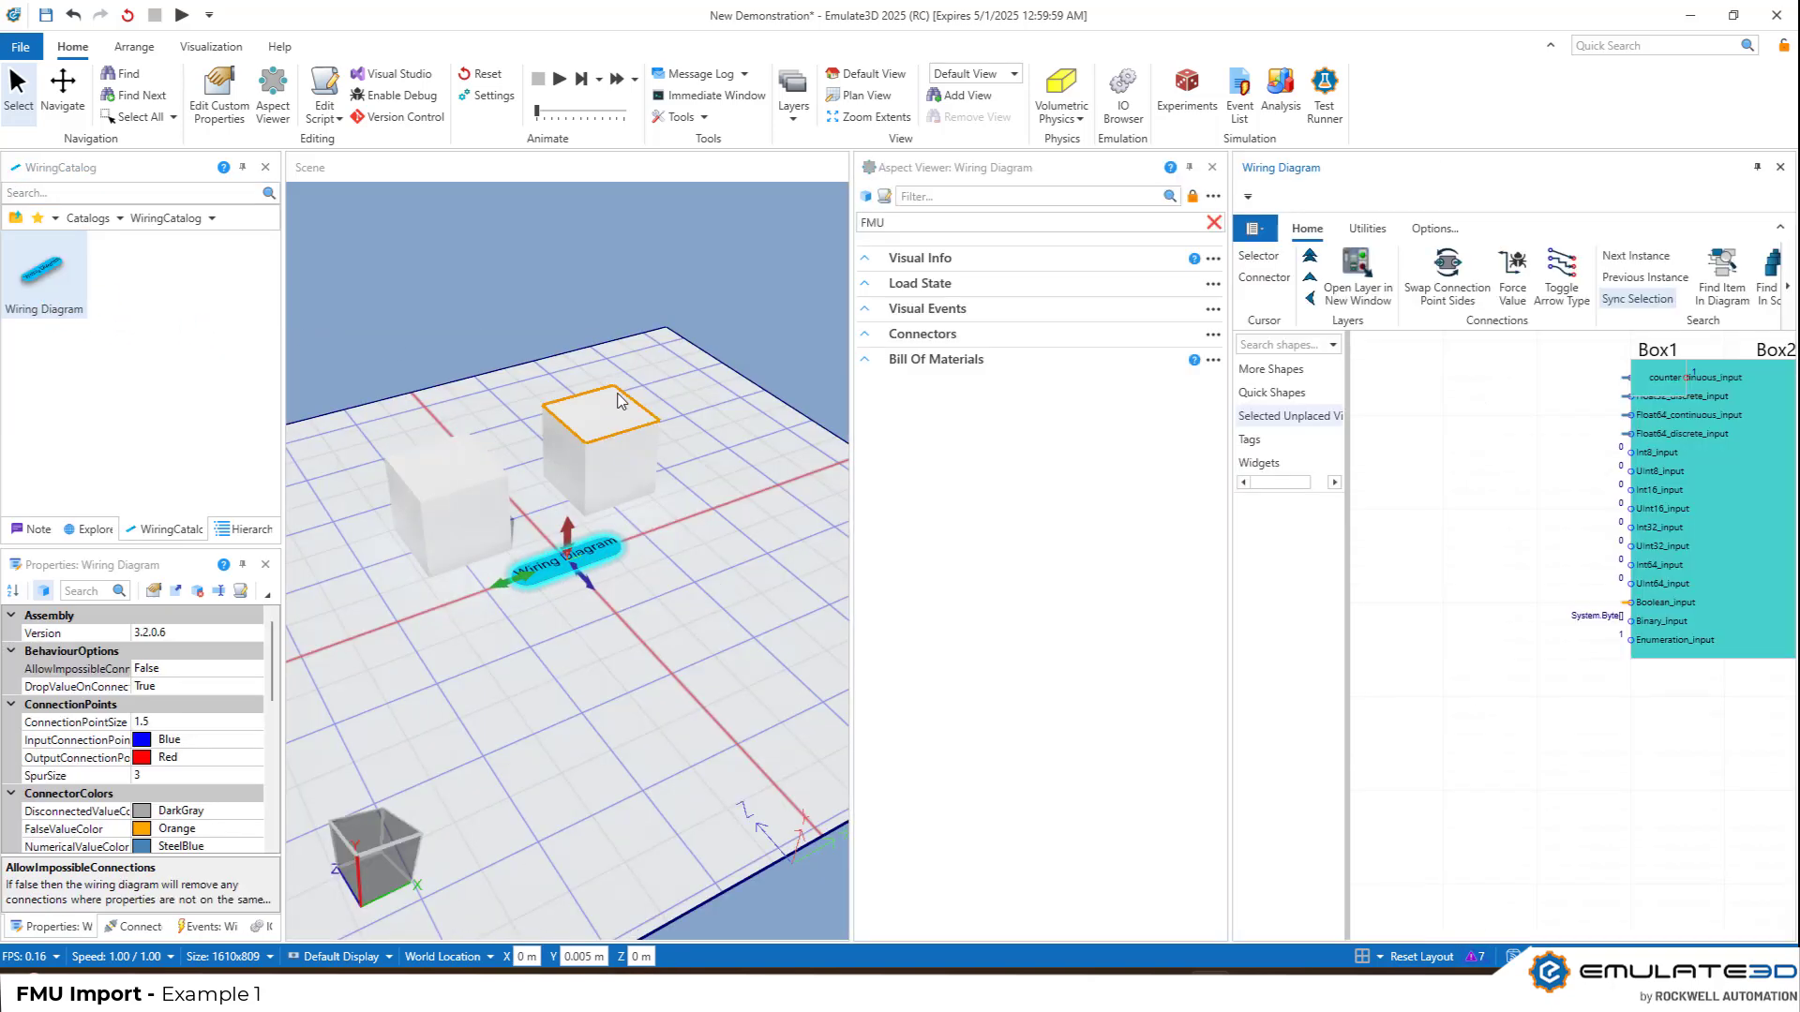
pyautogui.click(1213, 167)
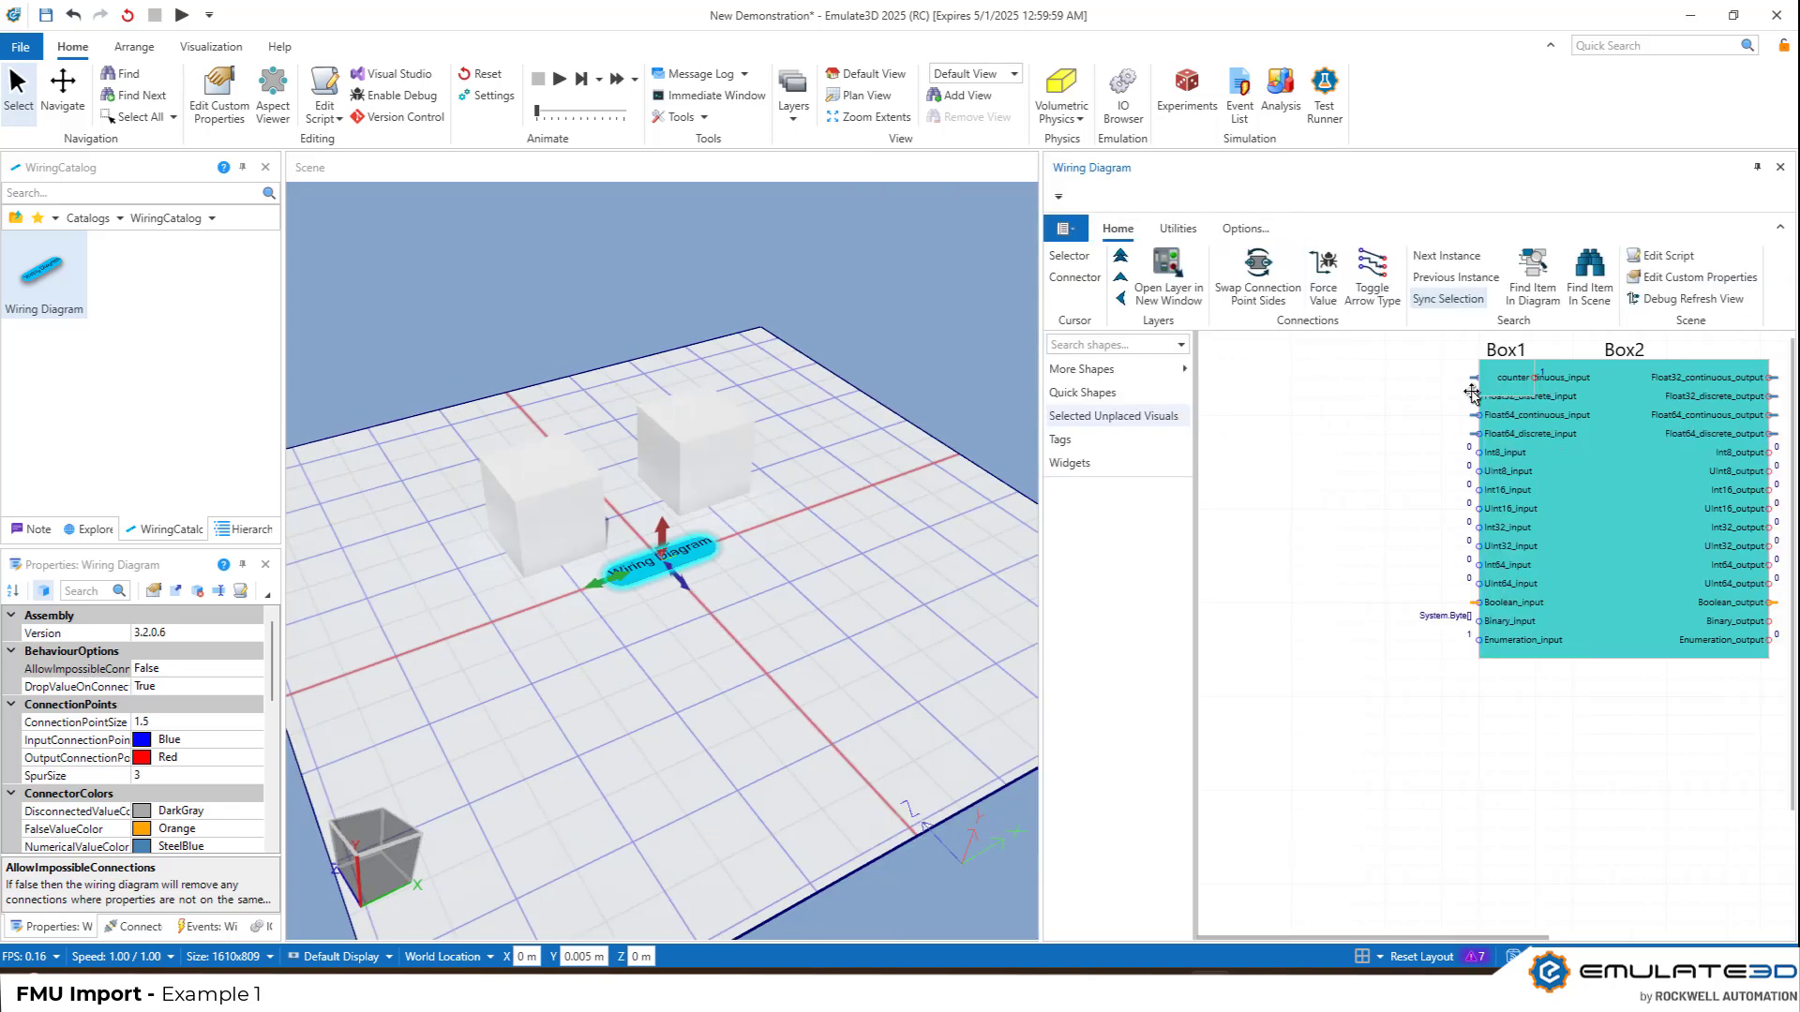
# Move Box1's block clear to the left of Box2's in the wiring diagram and refresh the diagram
pyautogui.moveTo(1472, 394); pyautogui.dragTo(1264, 401)
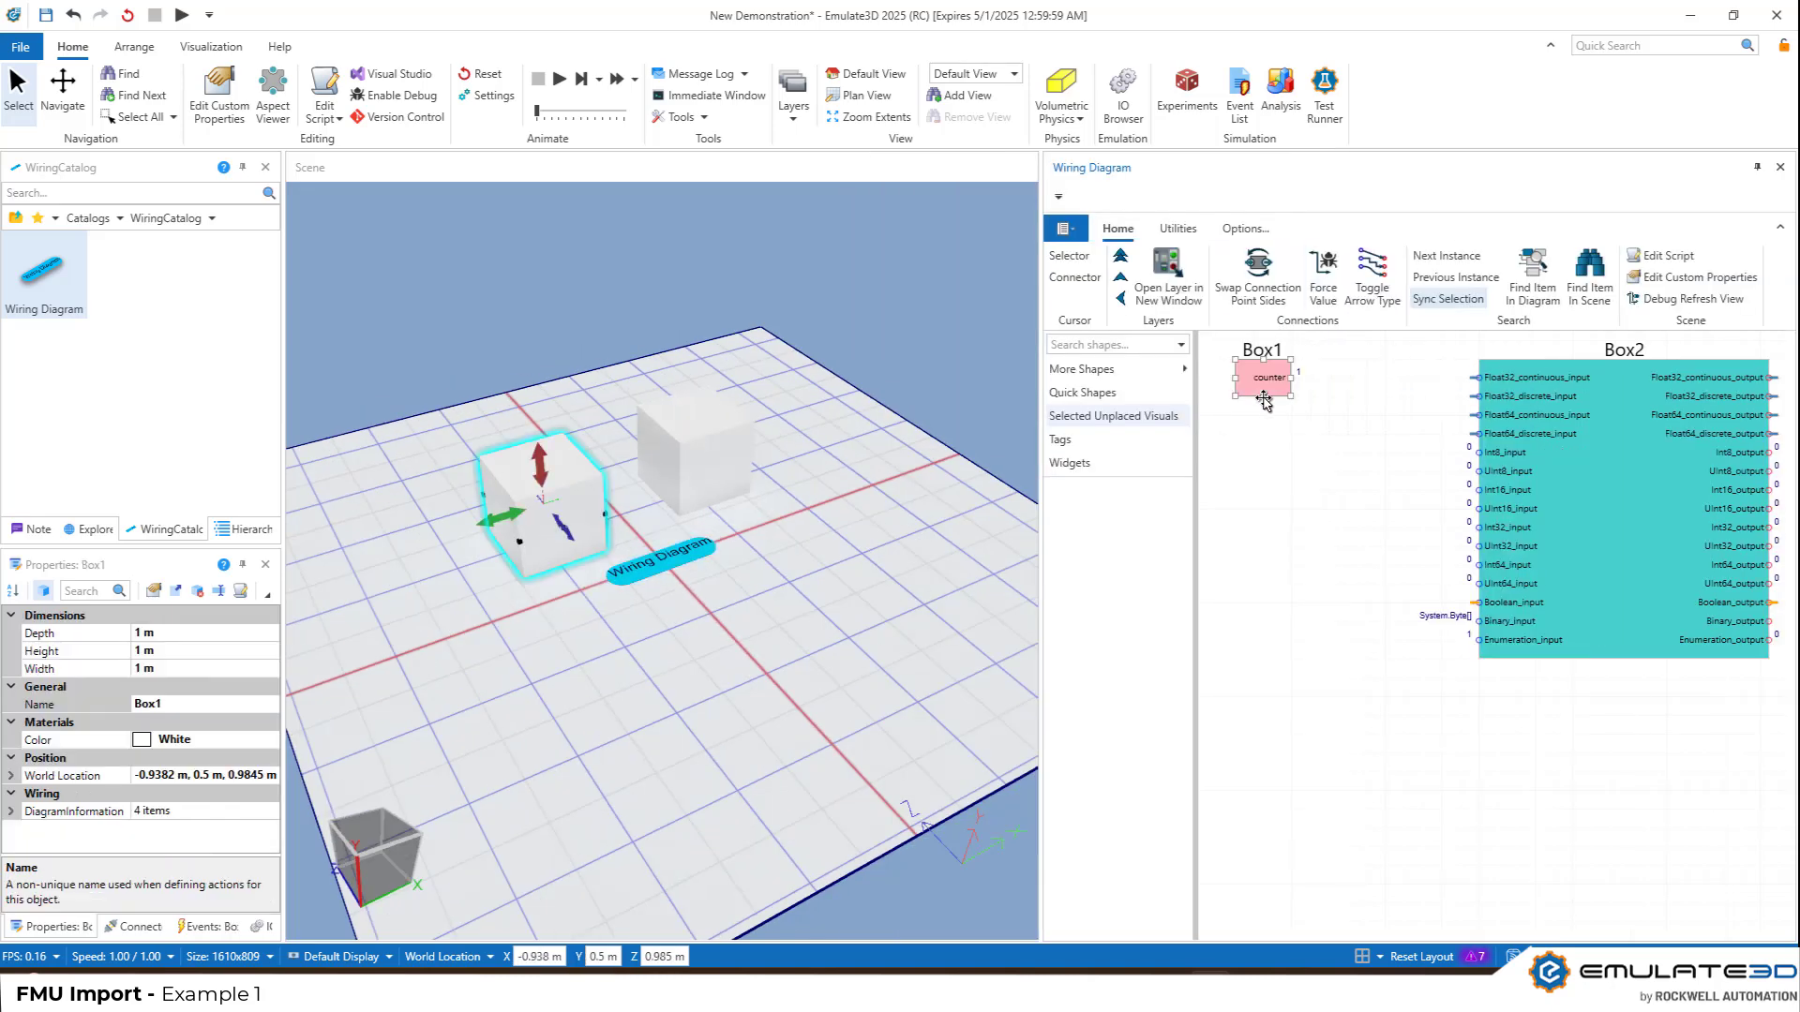
pyautogui.click(763, 563)
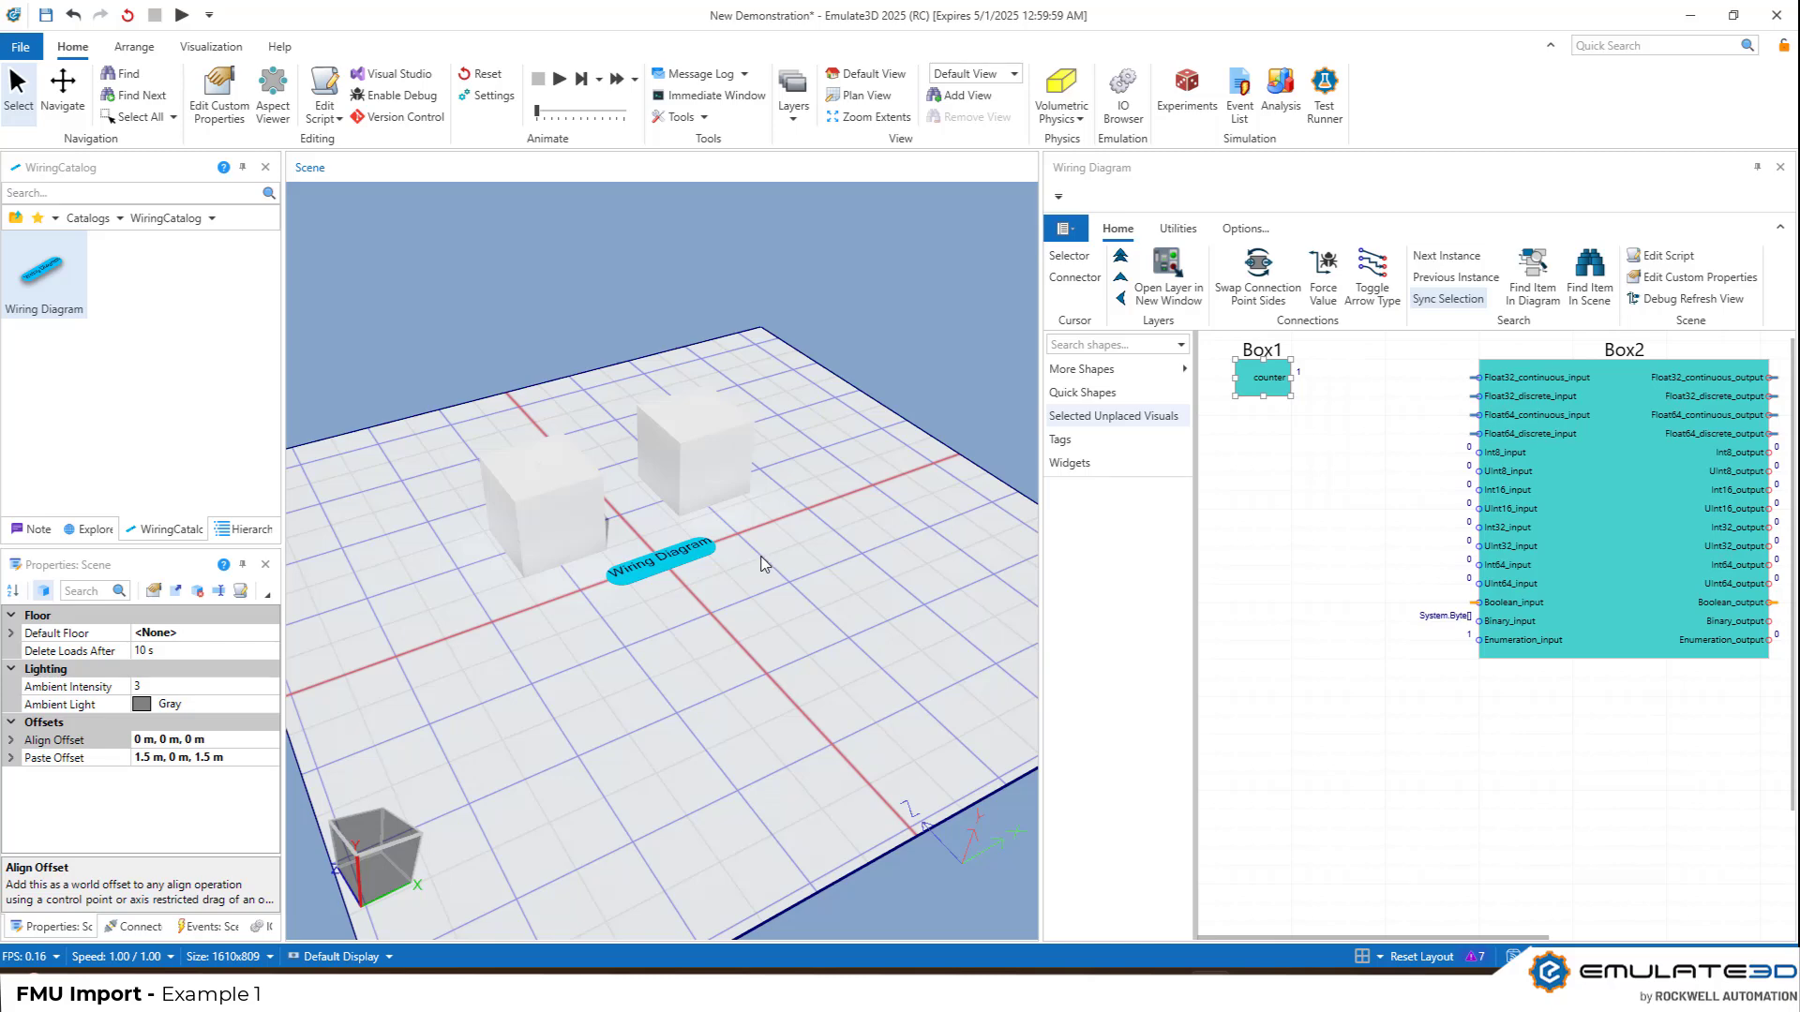
pyautogui.rightClick(689, 562)
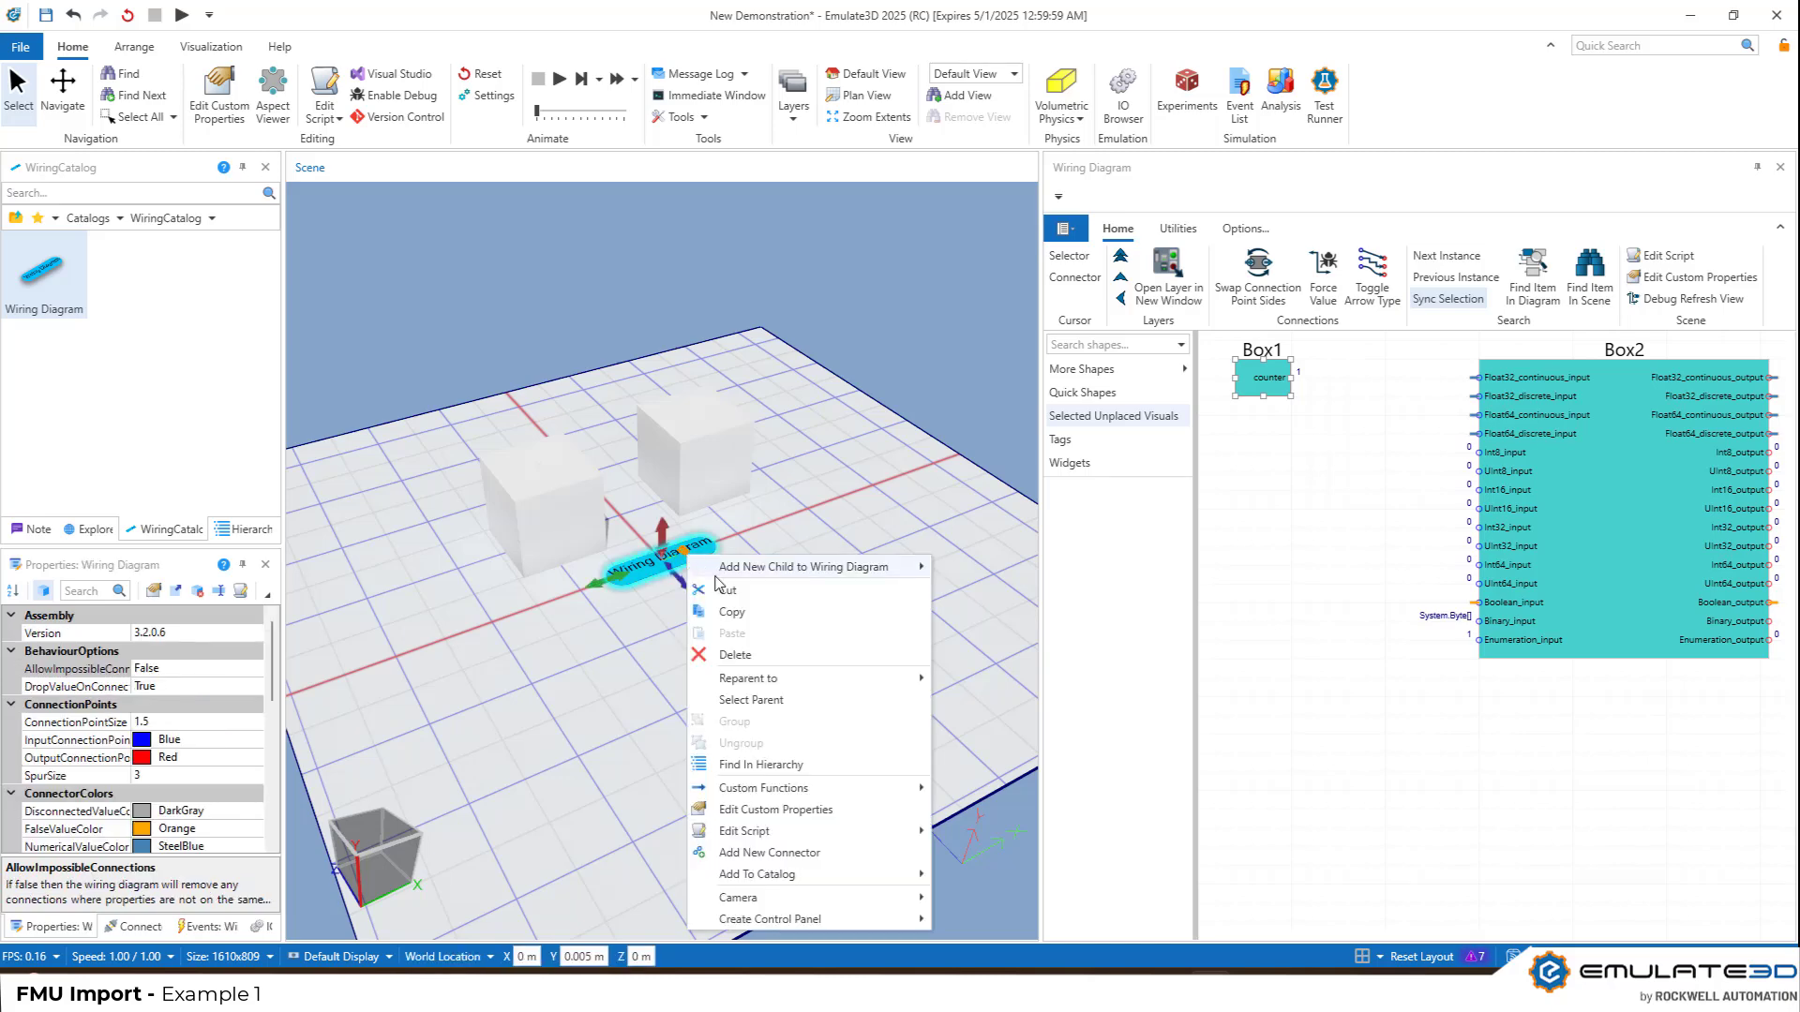
pyautogui.moveTo(825, 787)
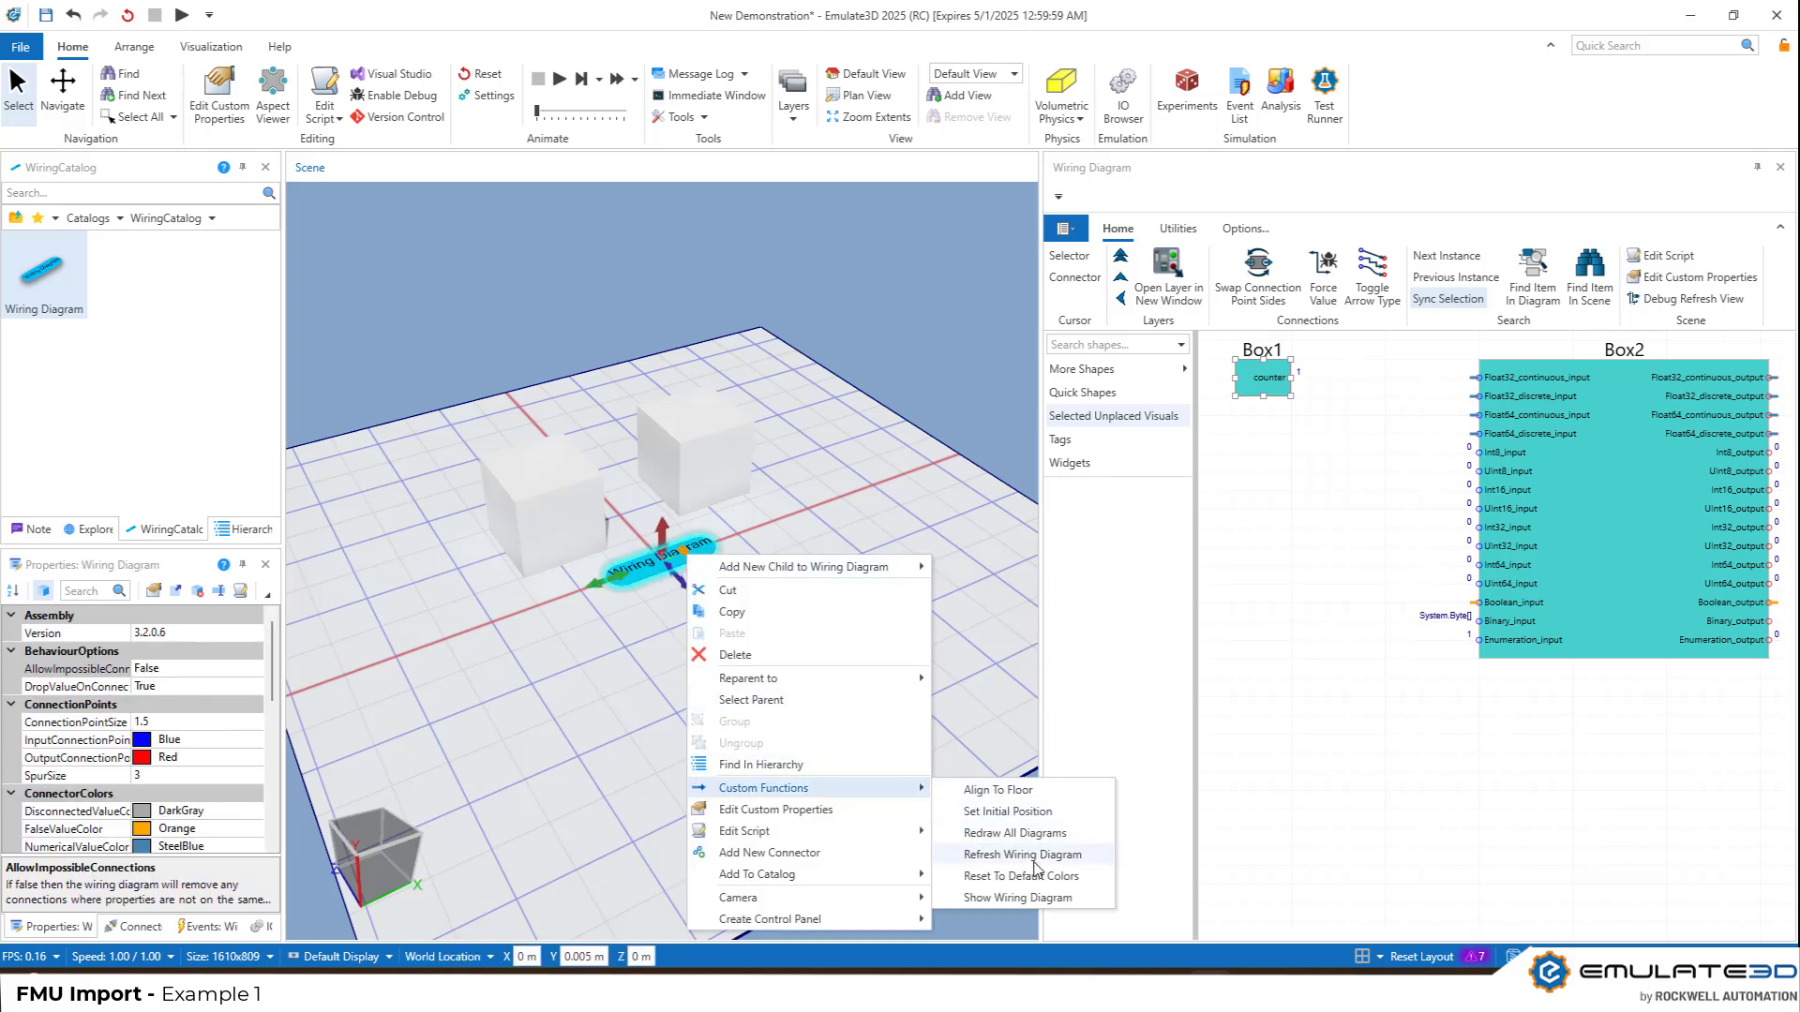
pyautogui.click(1022, 855)
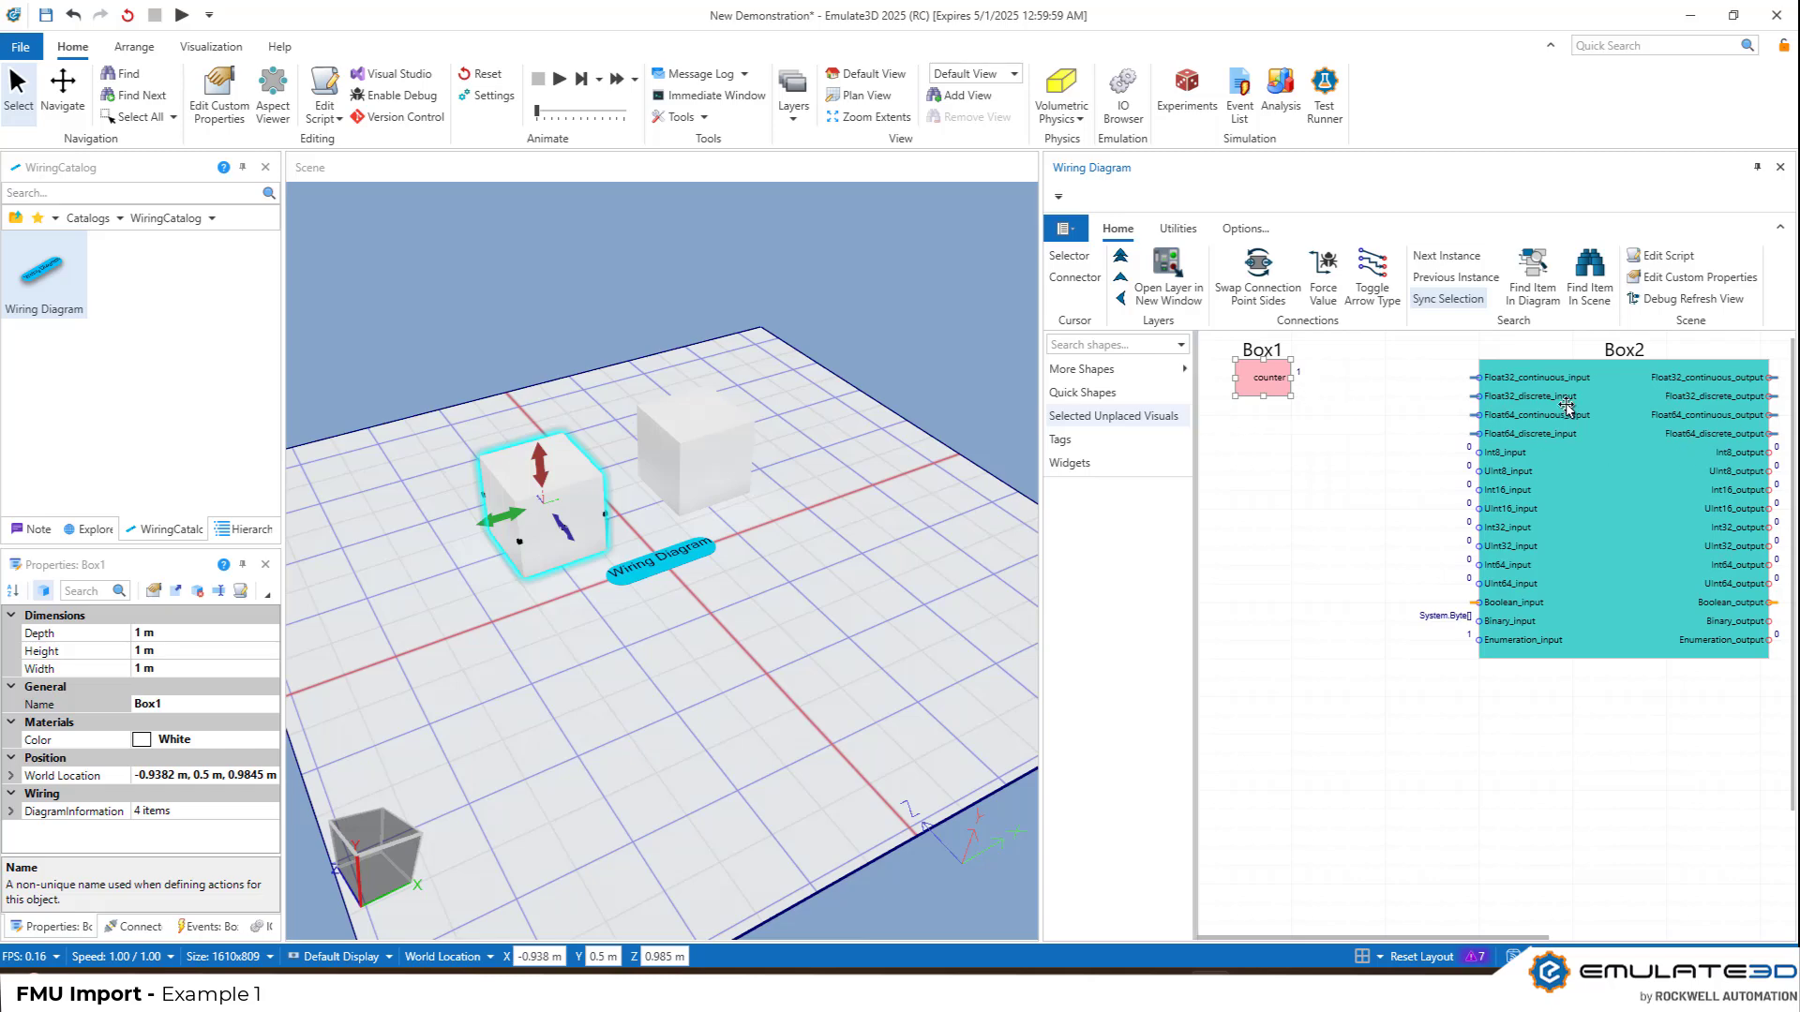
# Connect Box1's counter output to Box2's Int32_input in the wiring diagram
pyautogui.click(696, 467)
pyautogui.click(808, 527)
pyautogui.click(1285, 490)
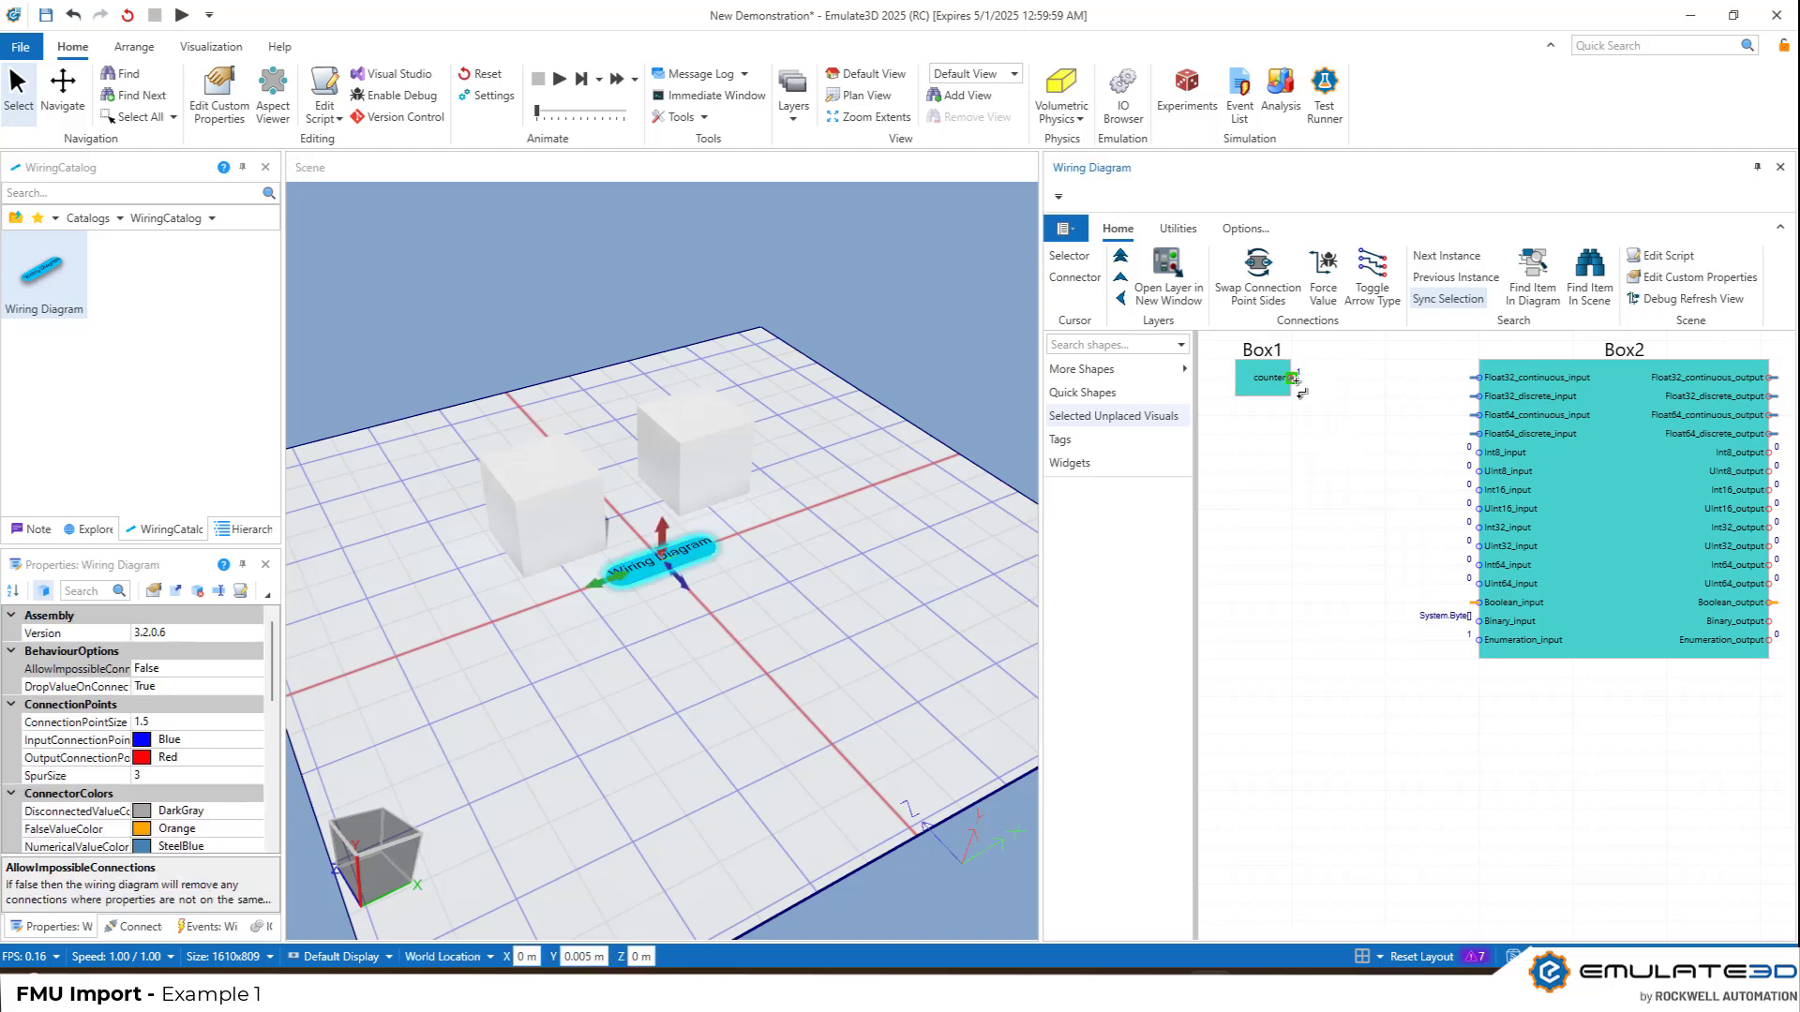
pyautogui.moveTo(1294, 379); pyautogui.dragTo(1479, 528)
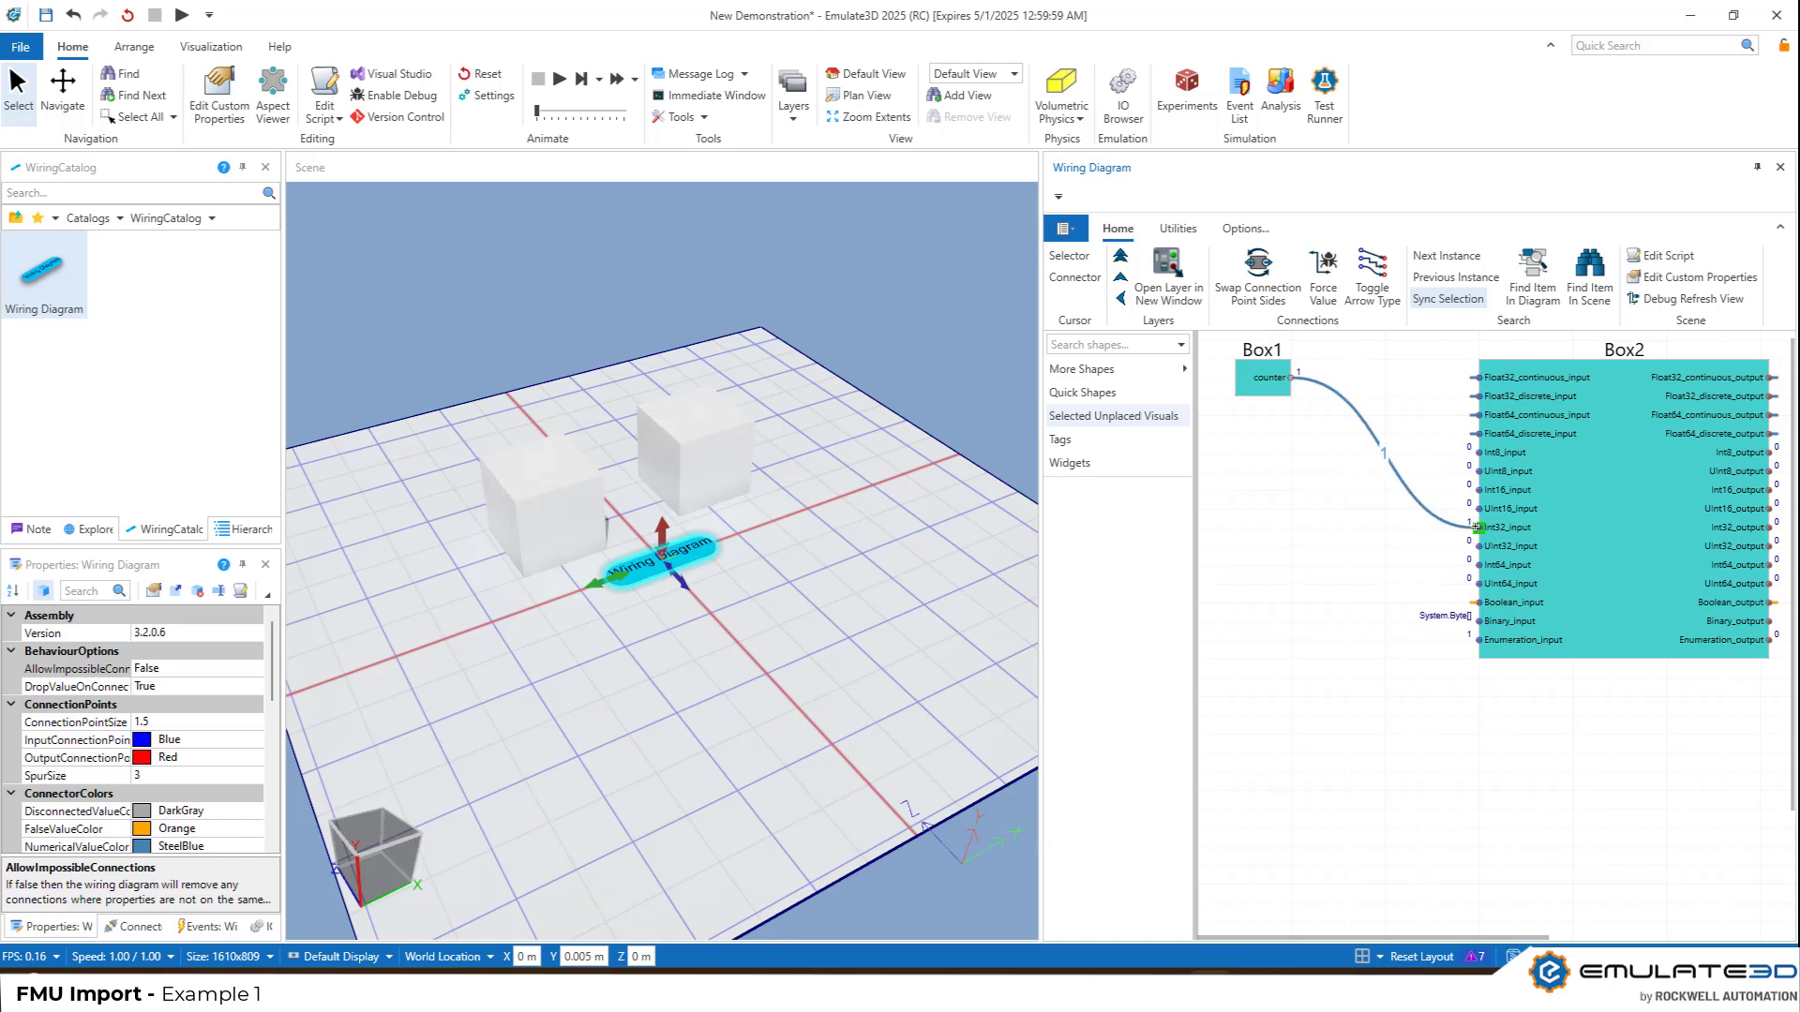
# Run the simulation to test the wired FMUs and open the message log
pyautogui.click(557, 80)
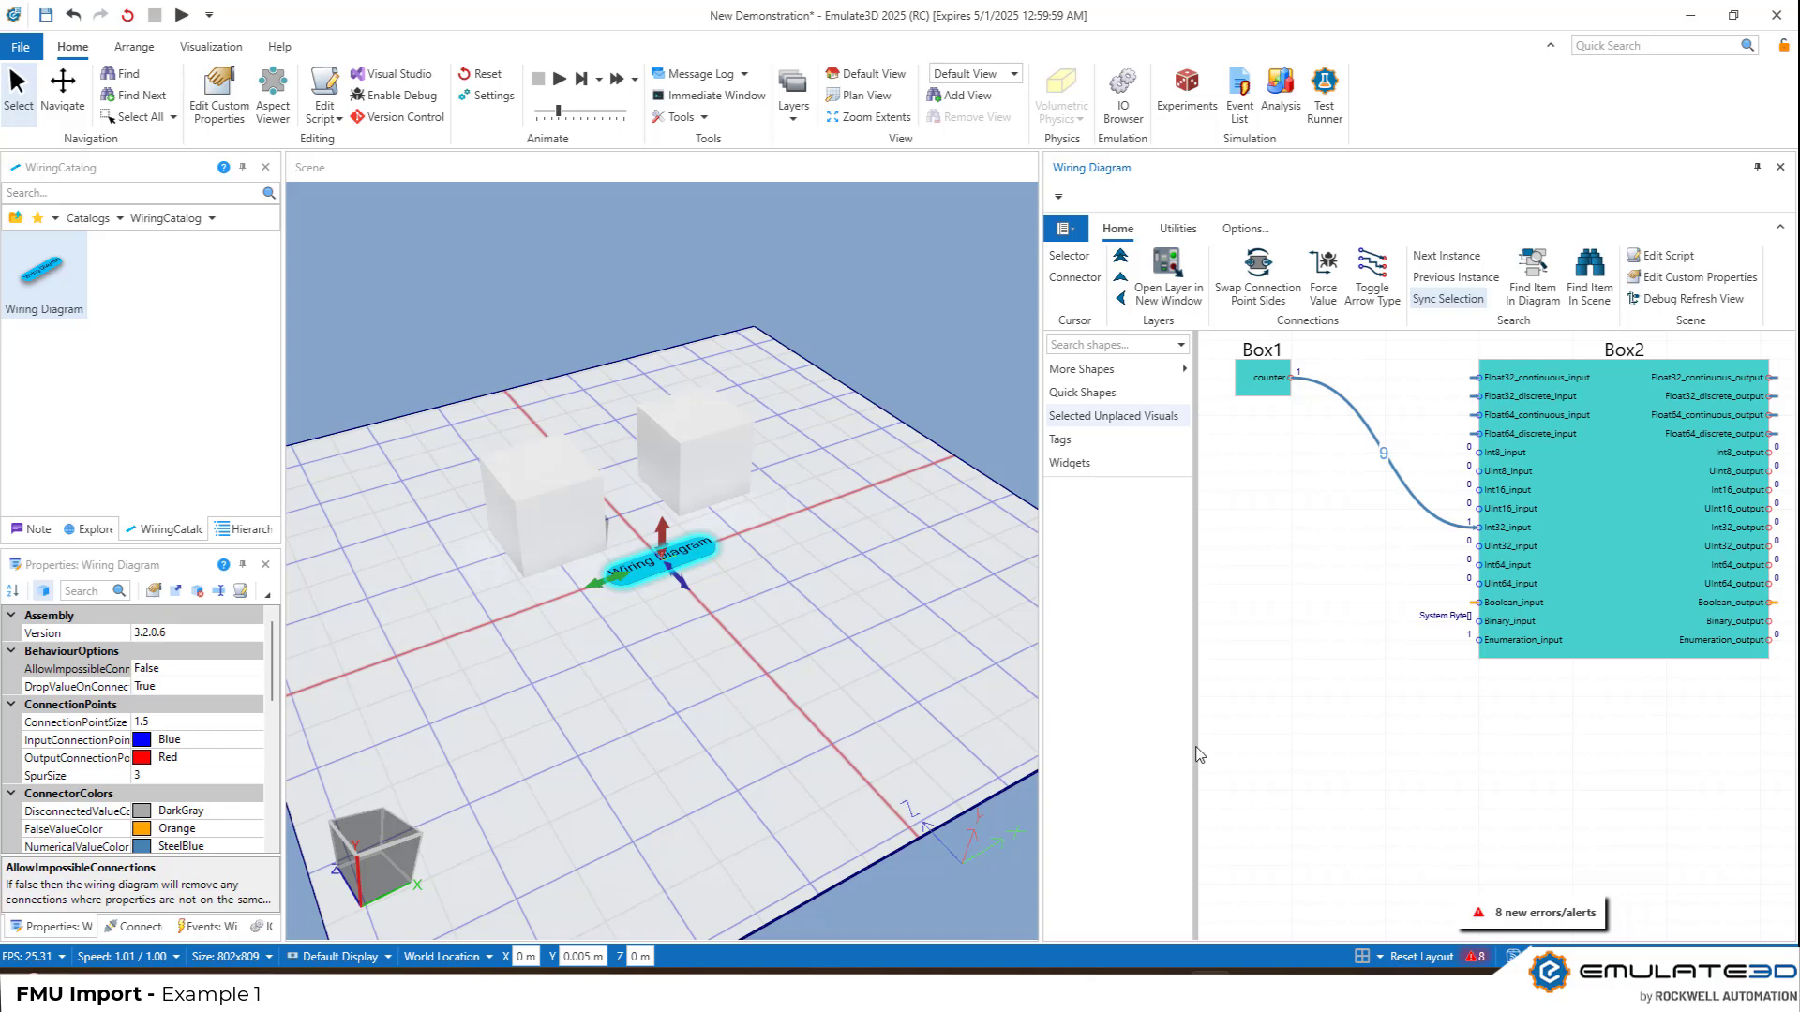
pyautogui.click(1473, 962)
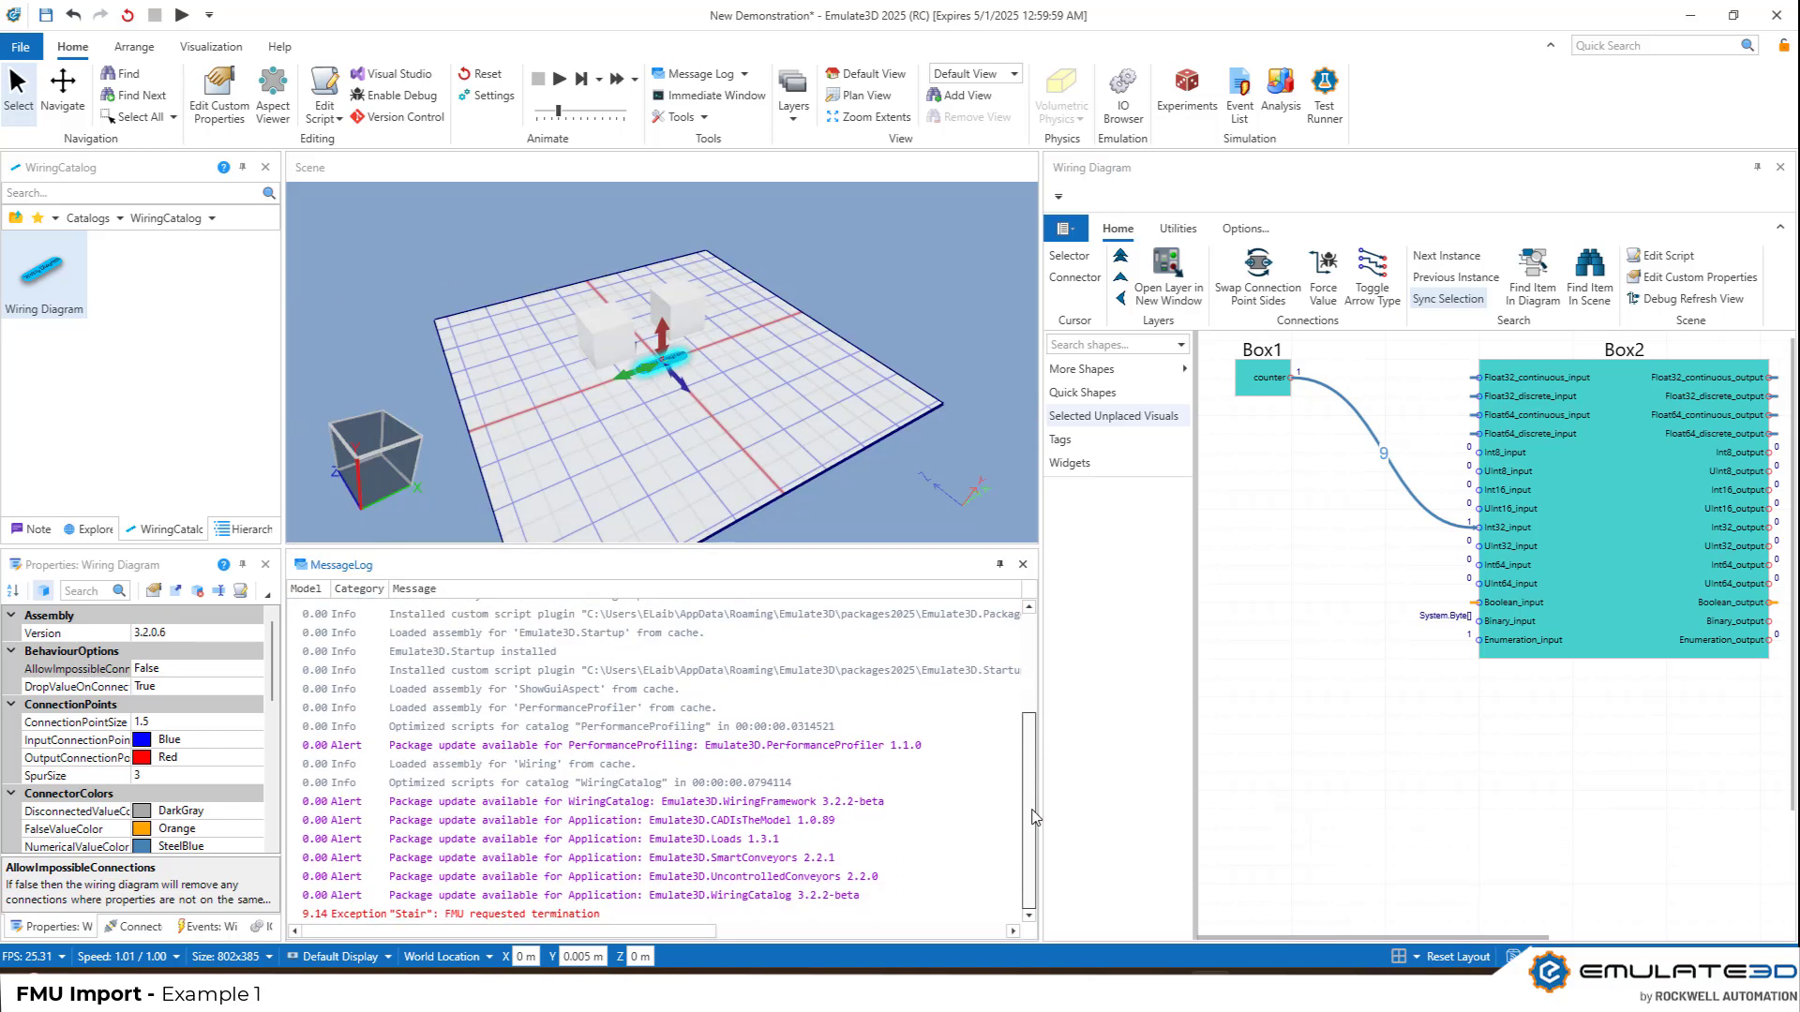
pyautogui.rightClick(614, 914)
pyautogui.click(653, 826)
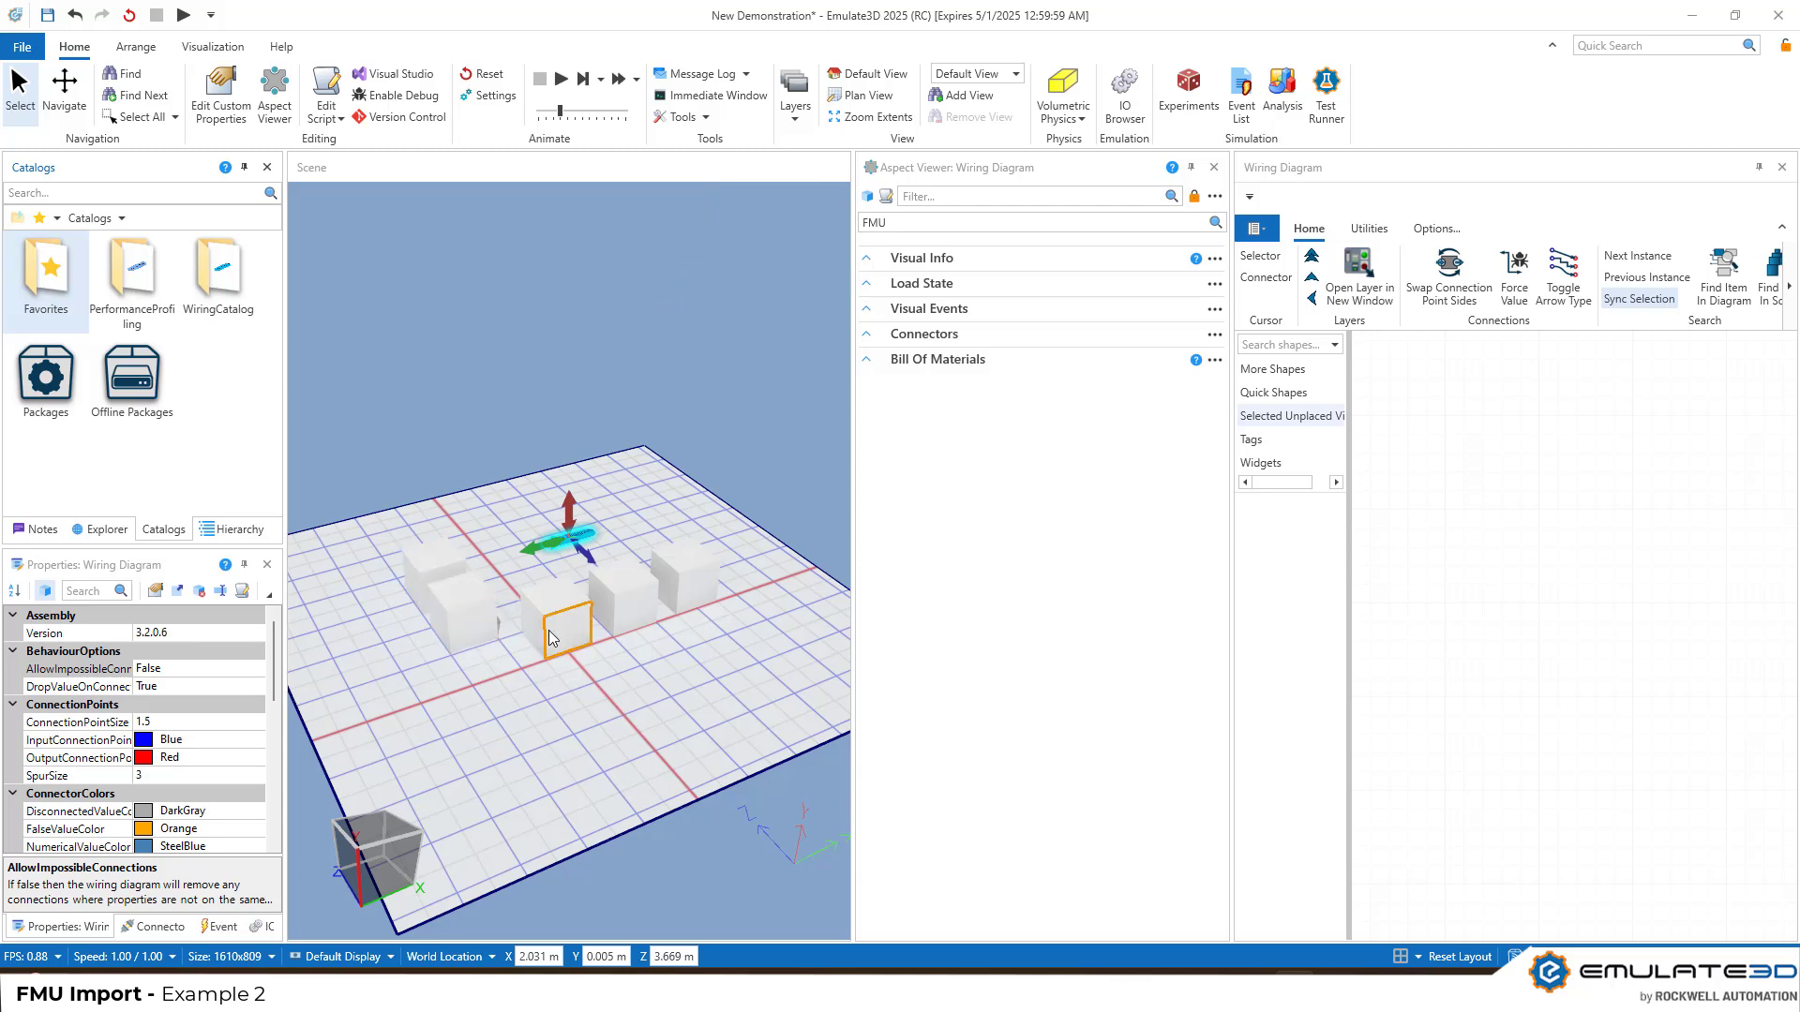
# Add the Stair instances of Box1 and Box2 to the wiring diagram, with Box2's block below Box1's
pyautogui.click(450, 579)
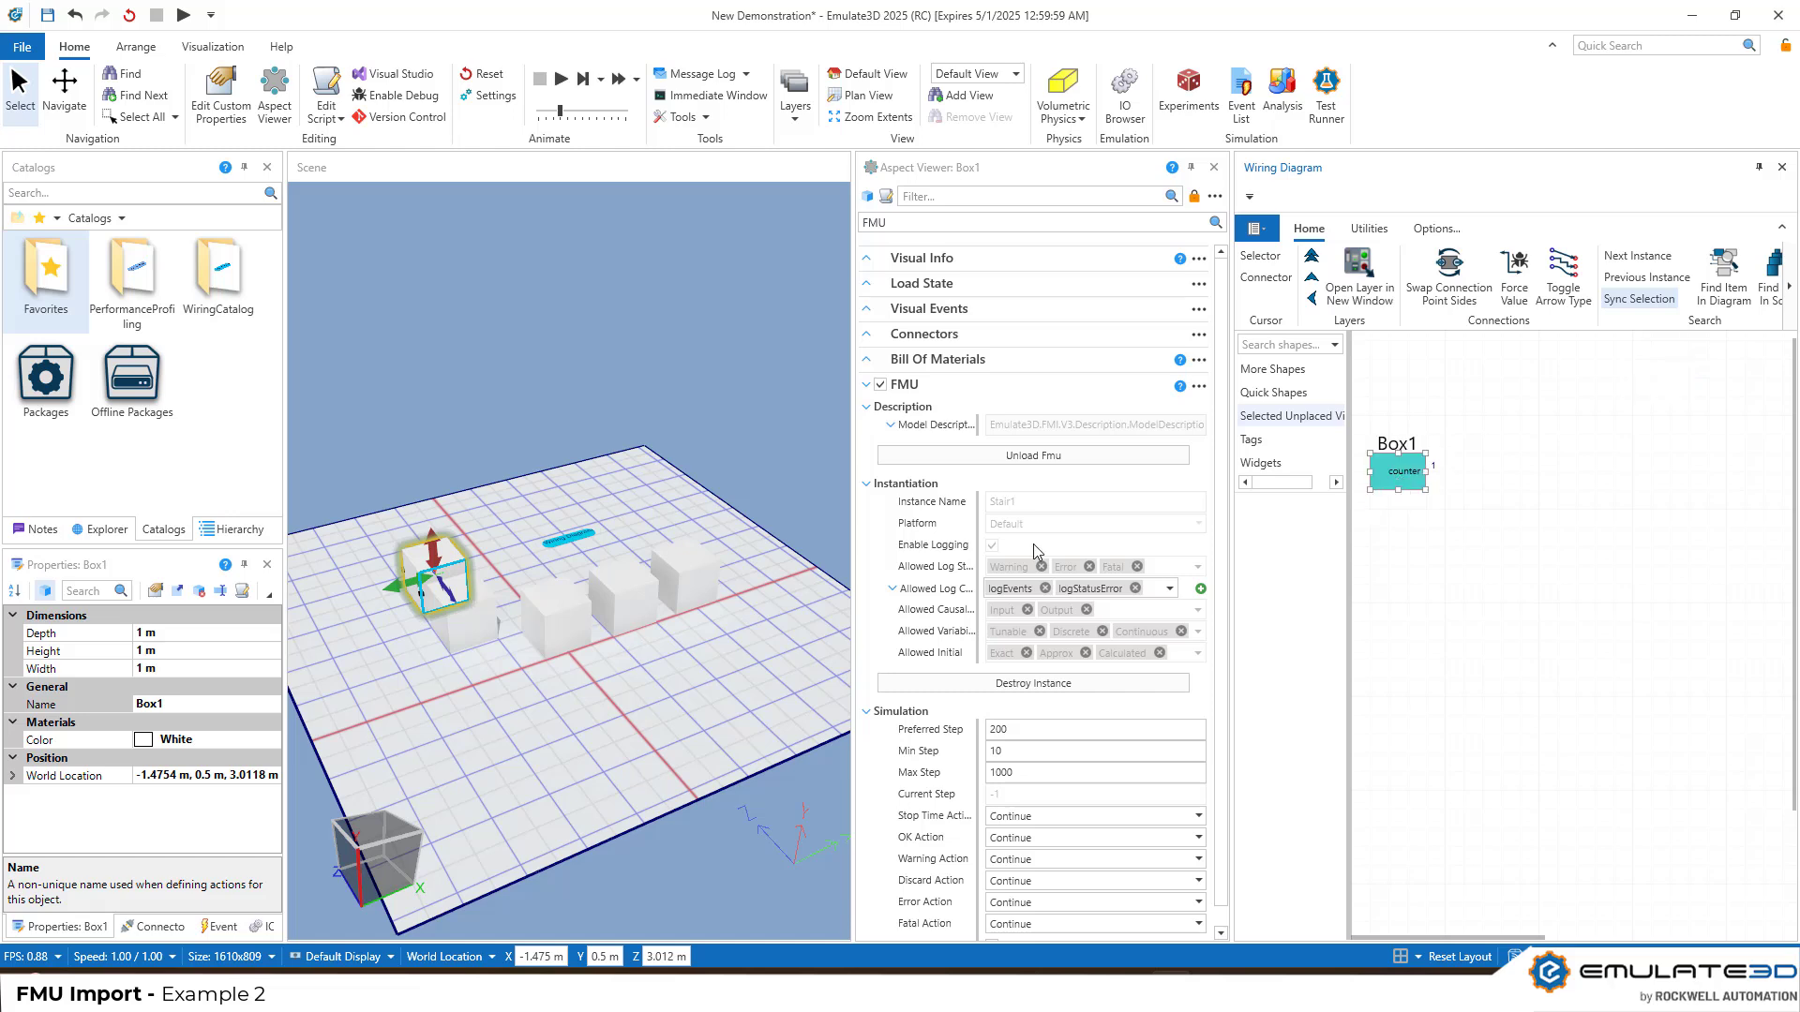
pyautogui.click(478, 645)
pyautogui.moveTo(1668, 379); pyautogui.dragTo(1411, 608)
# Create the Feedthrough1 instance on Box3 and arrange its block above and to the right of the Box1 and Box2 blocks
pyautogui.click(558, 621)
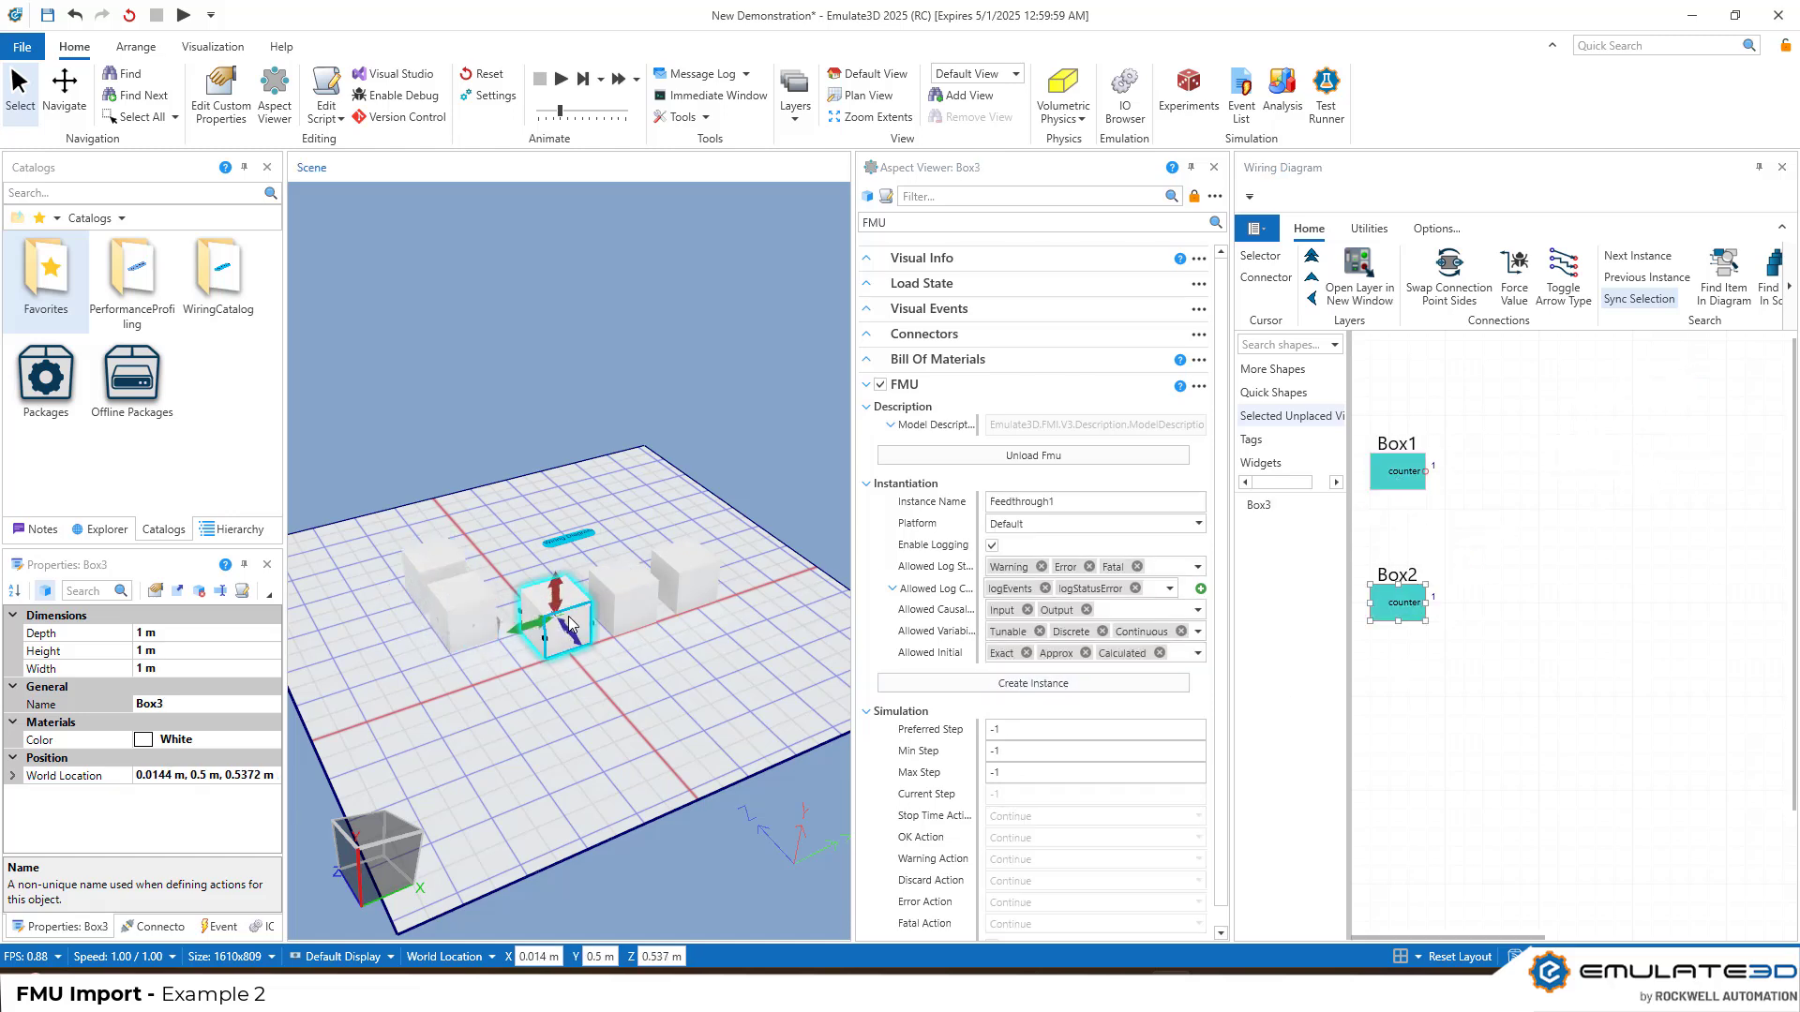
pyautogui.click(1061, 685)
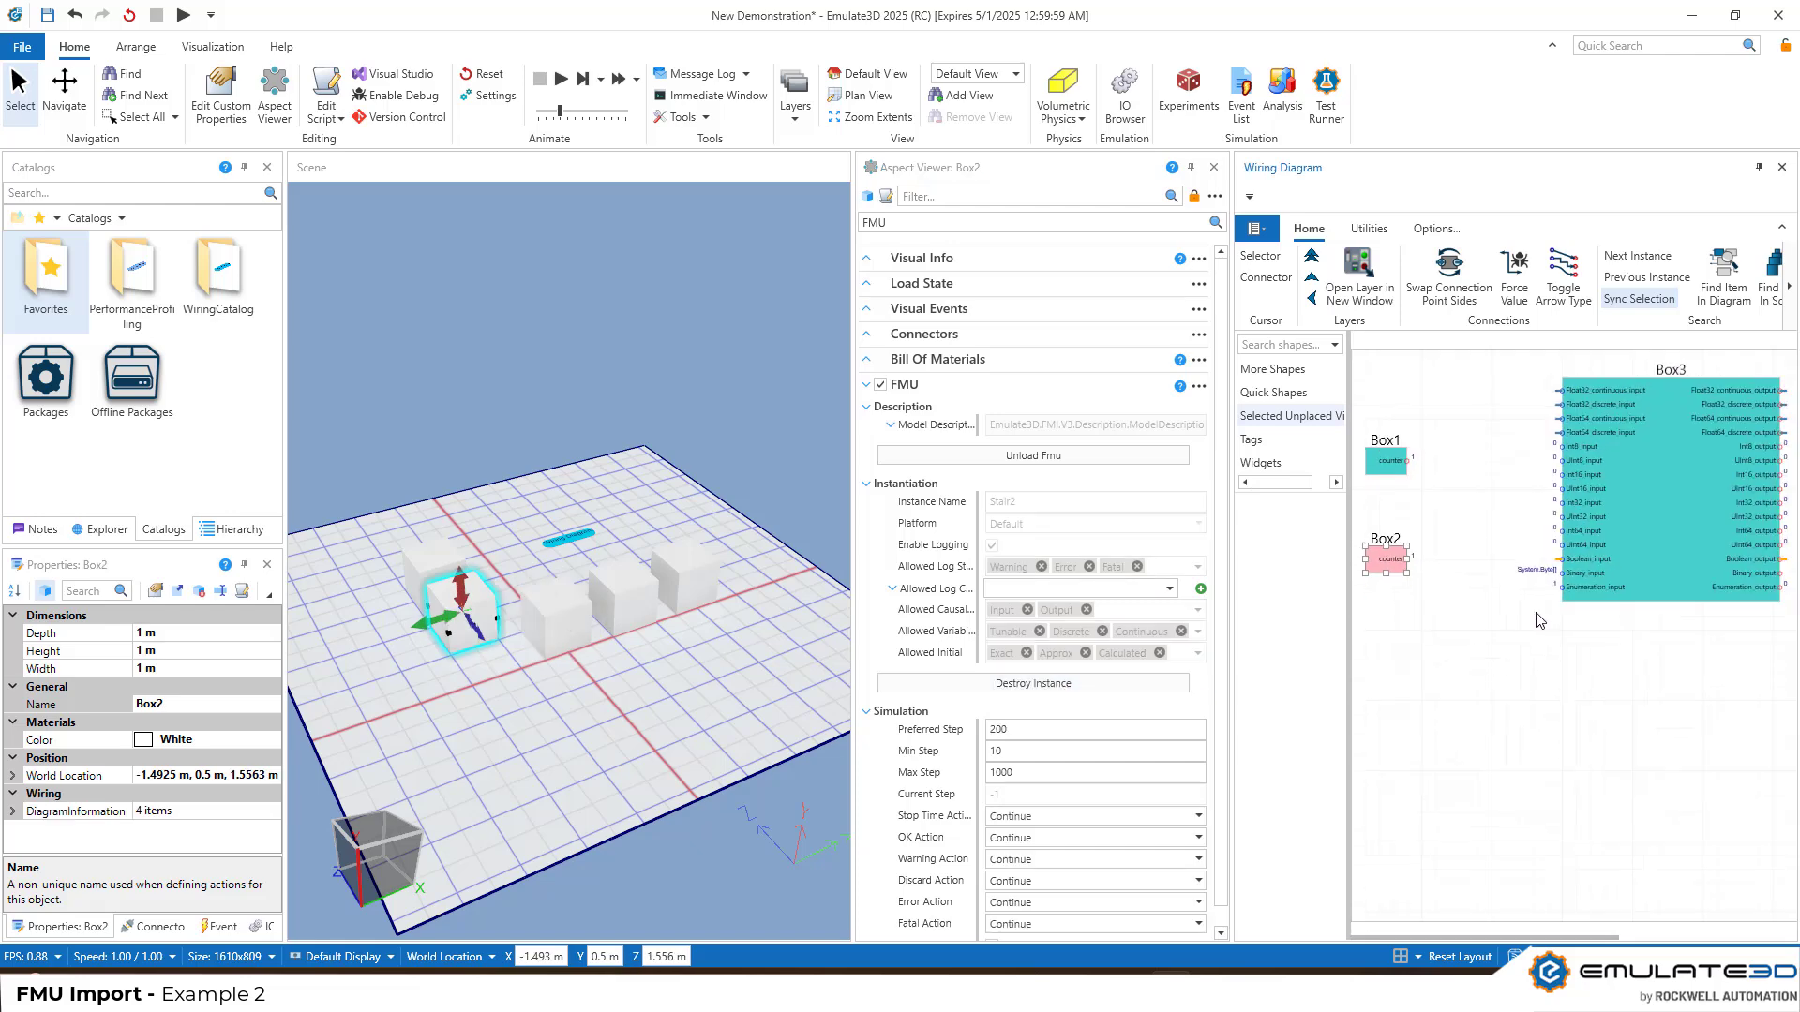
pyautogui.moveTo(1674, 506); pyautogui.dragTo(1614, 494)
pyautogui.moveTo(1385, 461); pyautogui.dragTo(1403, 590)
# Create the Feedthrough2 instance on Box4 and place its block directly below Box3's in the wiring diagram
pyautogui.click(614, 617)
pyautogui.click(1009, 692)
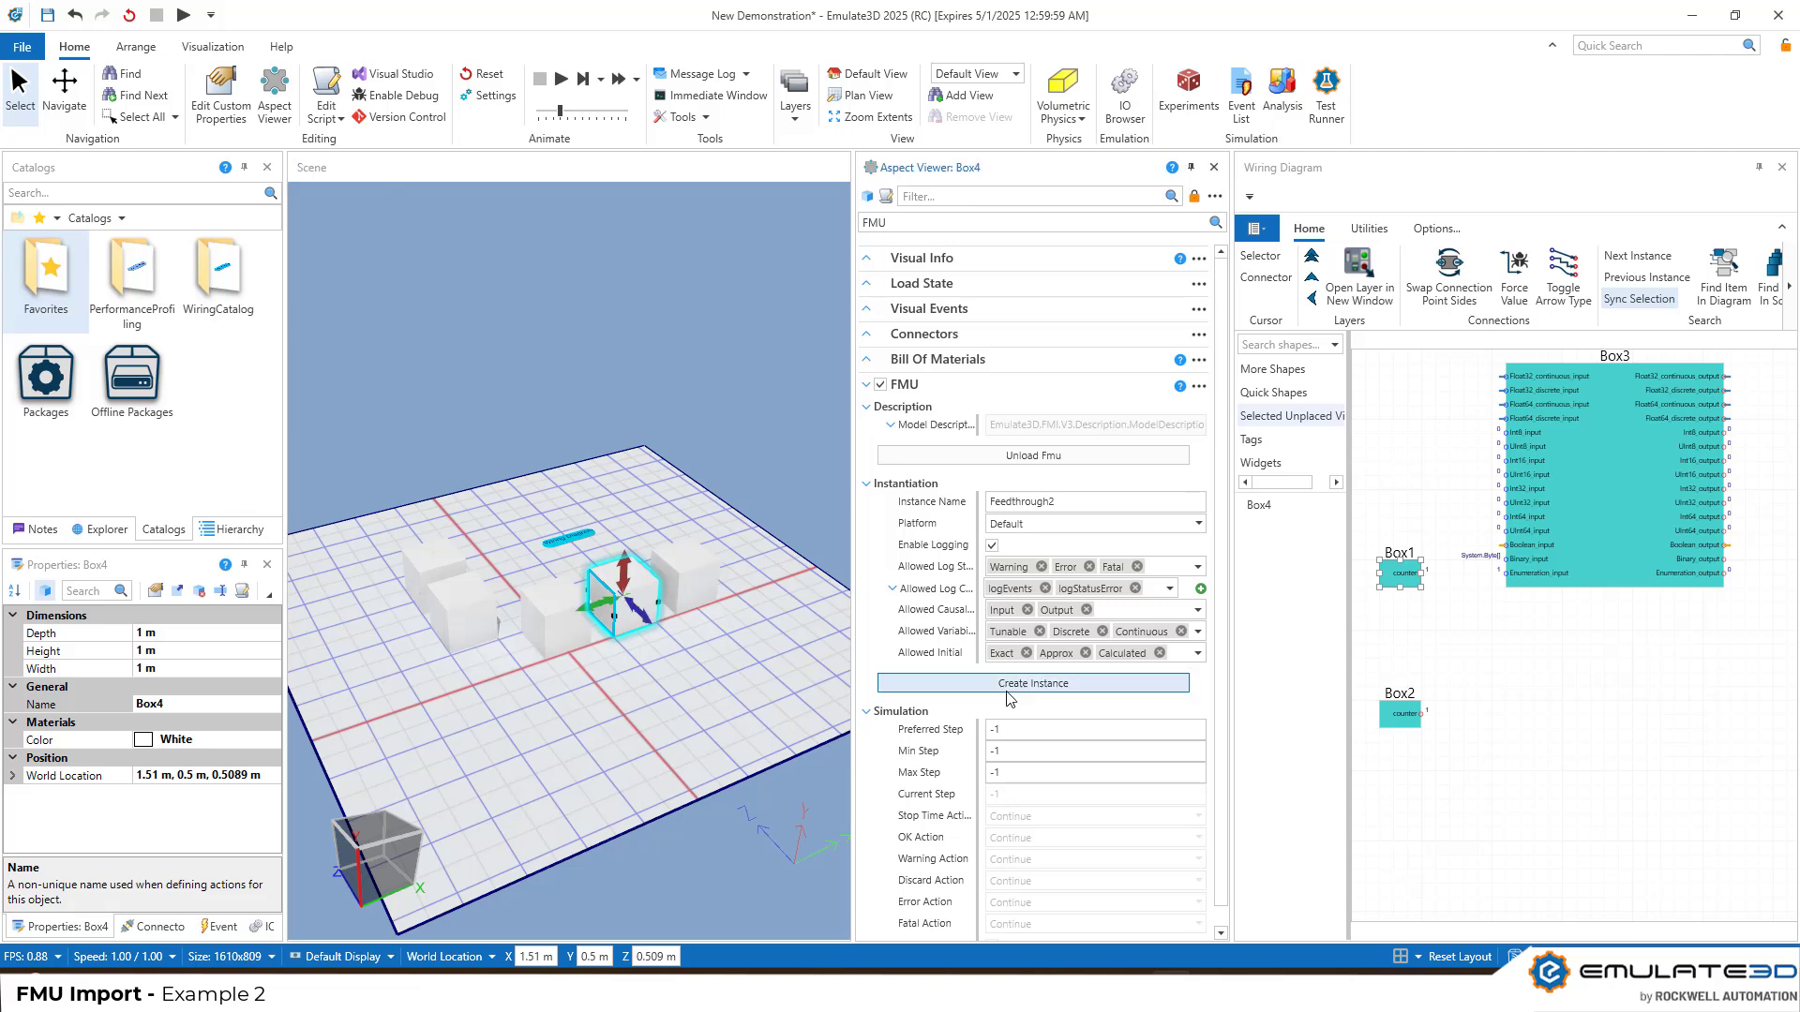
pyautogui.moveTo(1668, 511); pyautogui.dragTo(1613, 777)
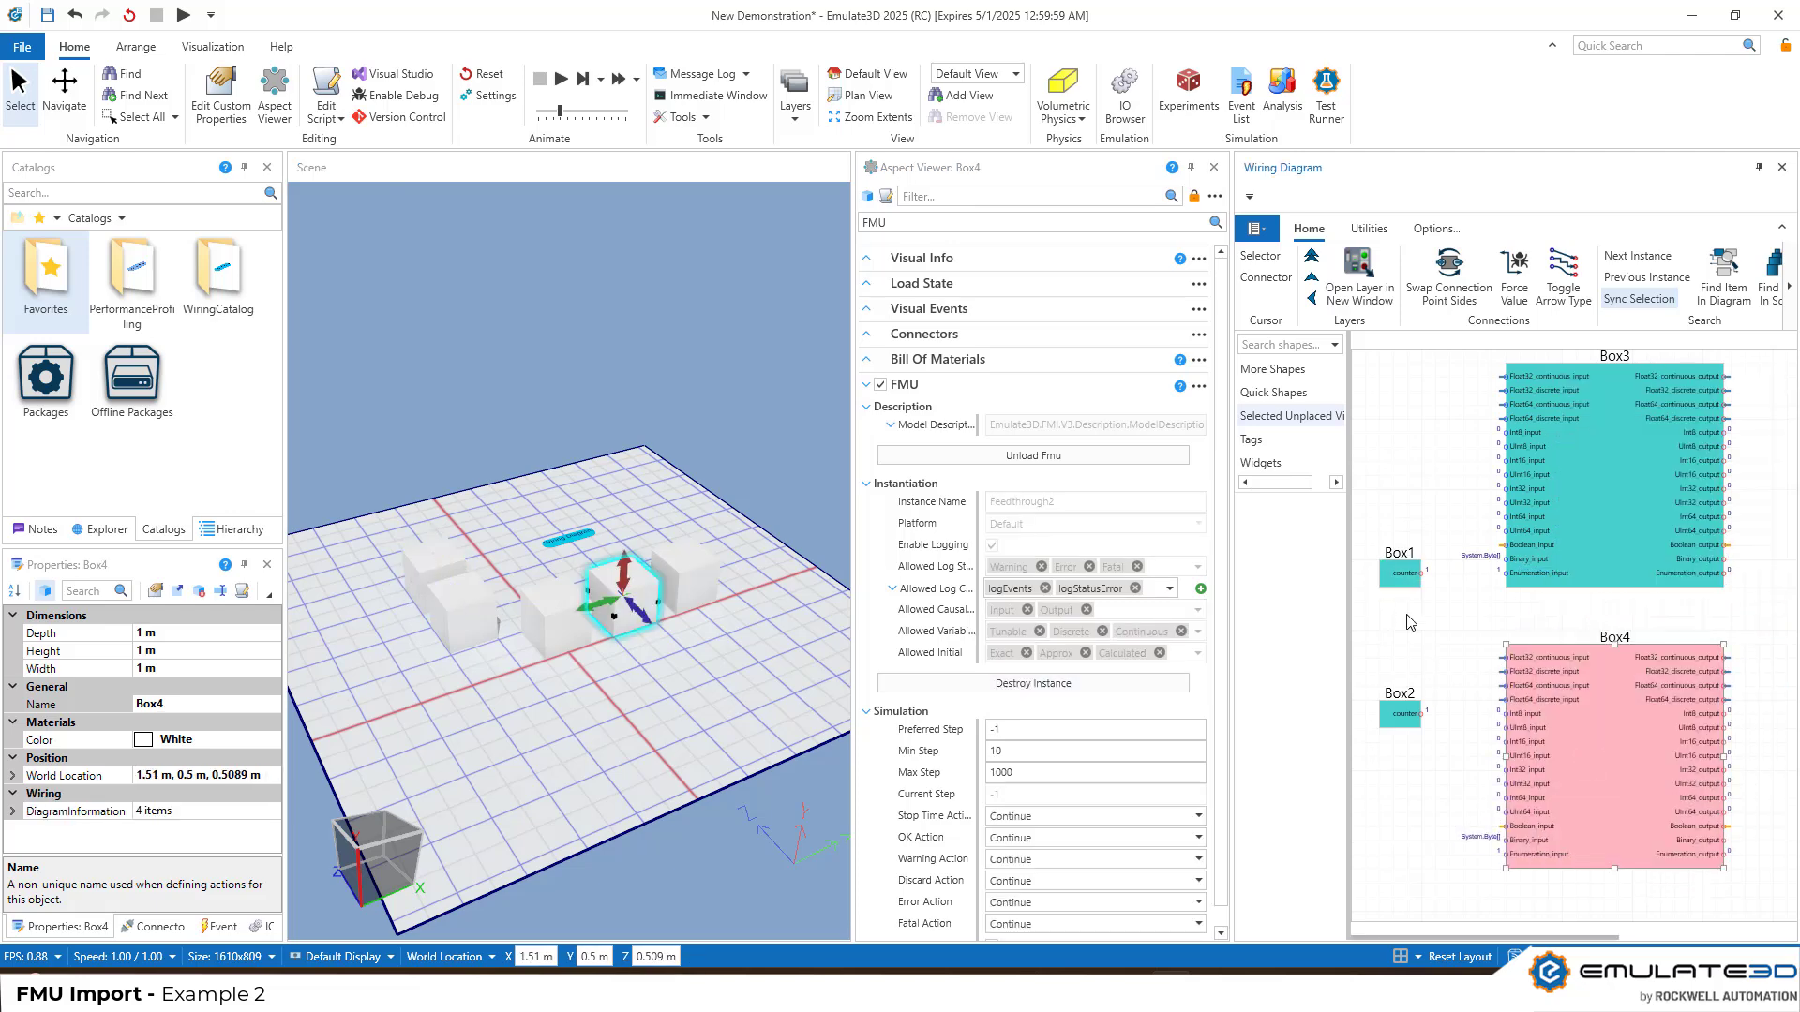
# Connect Box1's counter to Box3's Int32_input and Box2's counter to Box4's Int32_input
pyautogui.moveTo(1422, 575); pyautogui.dragTo(1501, 489)
pyautogui.moveTo(1422, 715)
pyautogui.mouseDown()
pyautogui.moveTo(1504, 797)
pyautogui.moveTo(1505, 770)
pyautogui.mouseUp()
# Create the Feedthrough3 instance on Box5 and place its block to the right of Box3 and Box4 in the wiring diagram
pyautogui.click(691, 583)
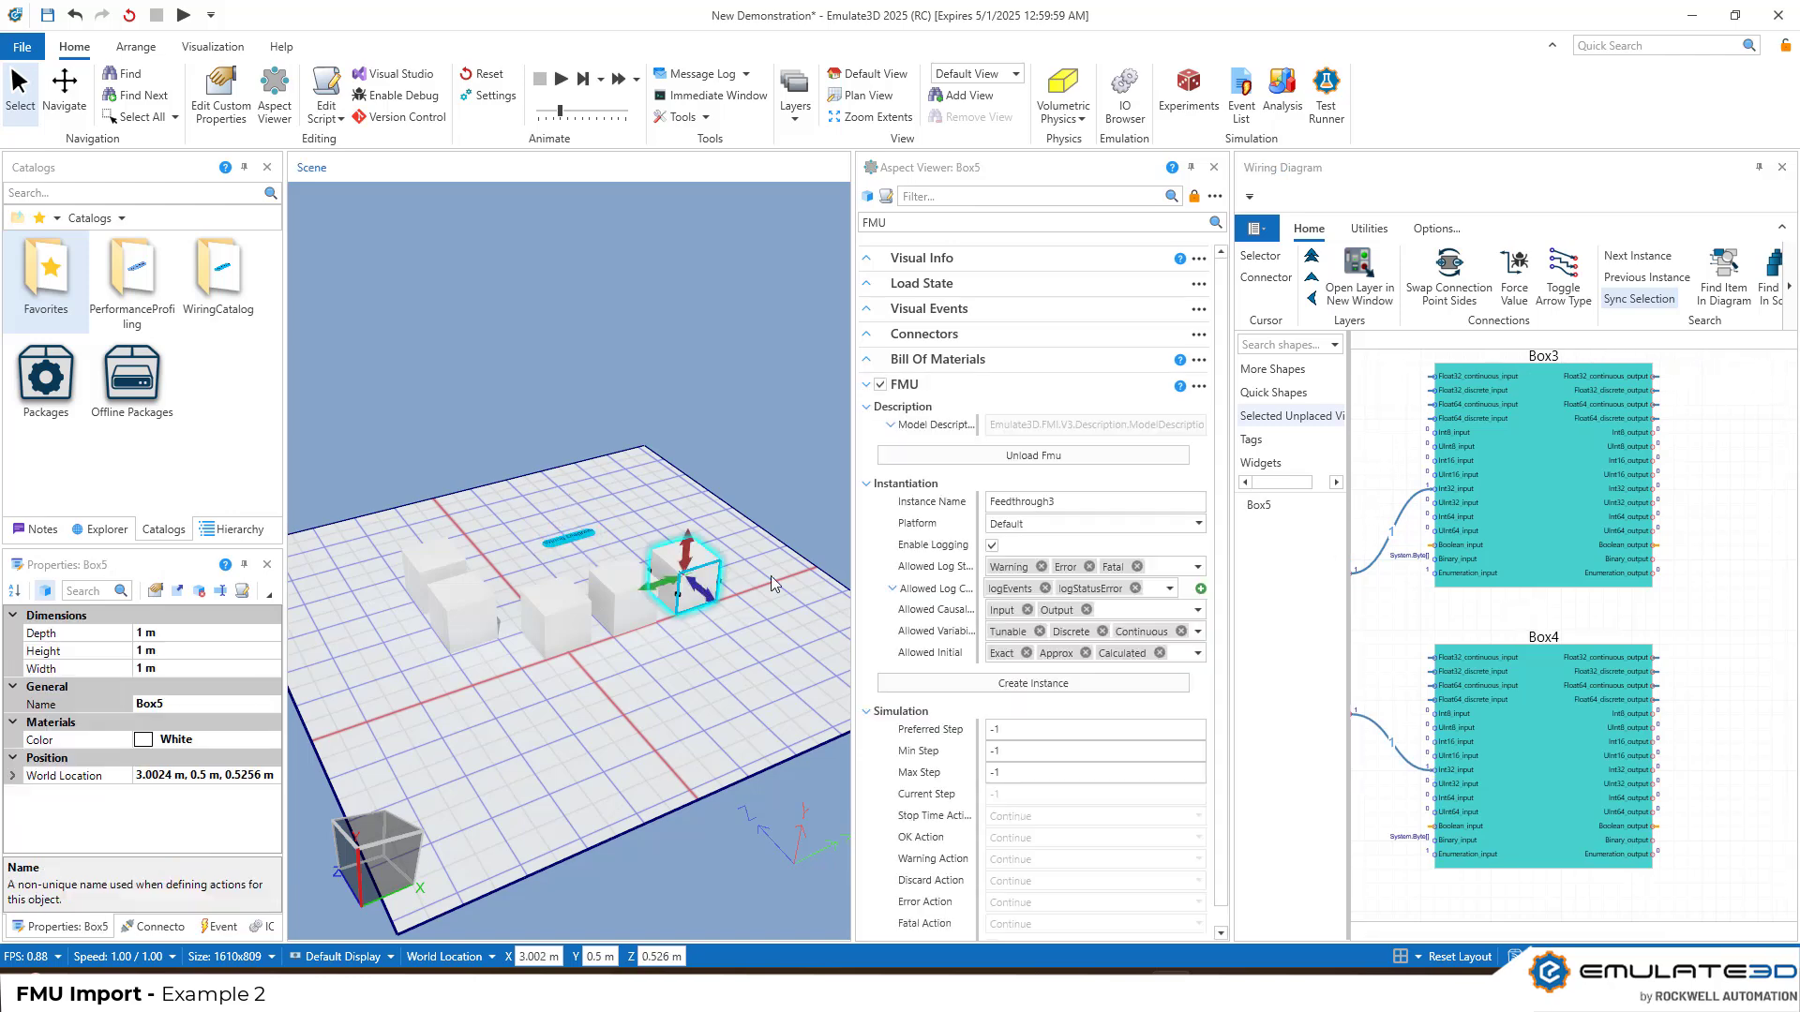
pyautogui.click(1007, 687)
pyautogui.moveTo(1747, 650); pyautogui.dragTo(1478, 678, button='middle')
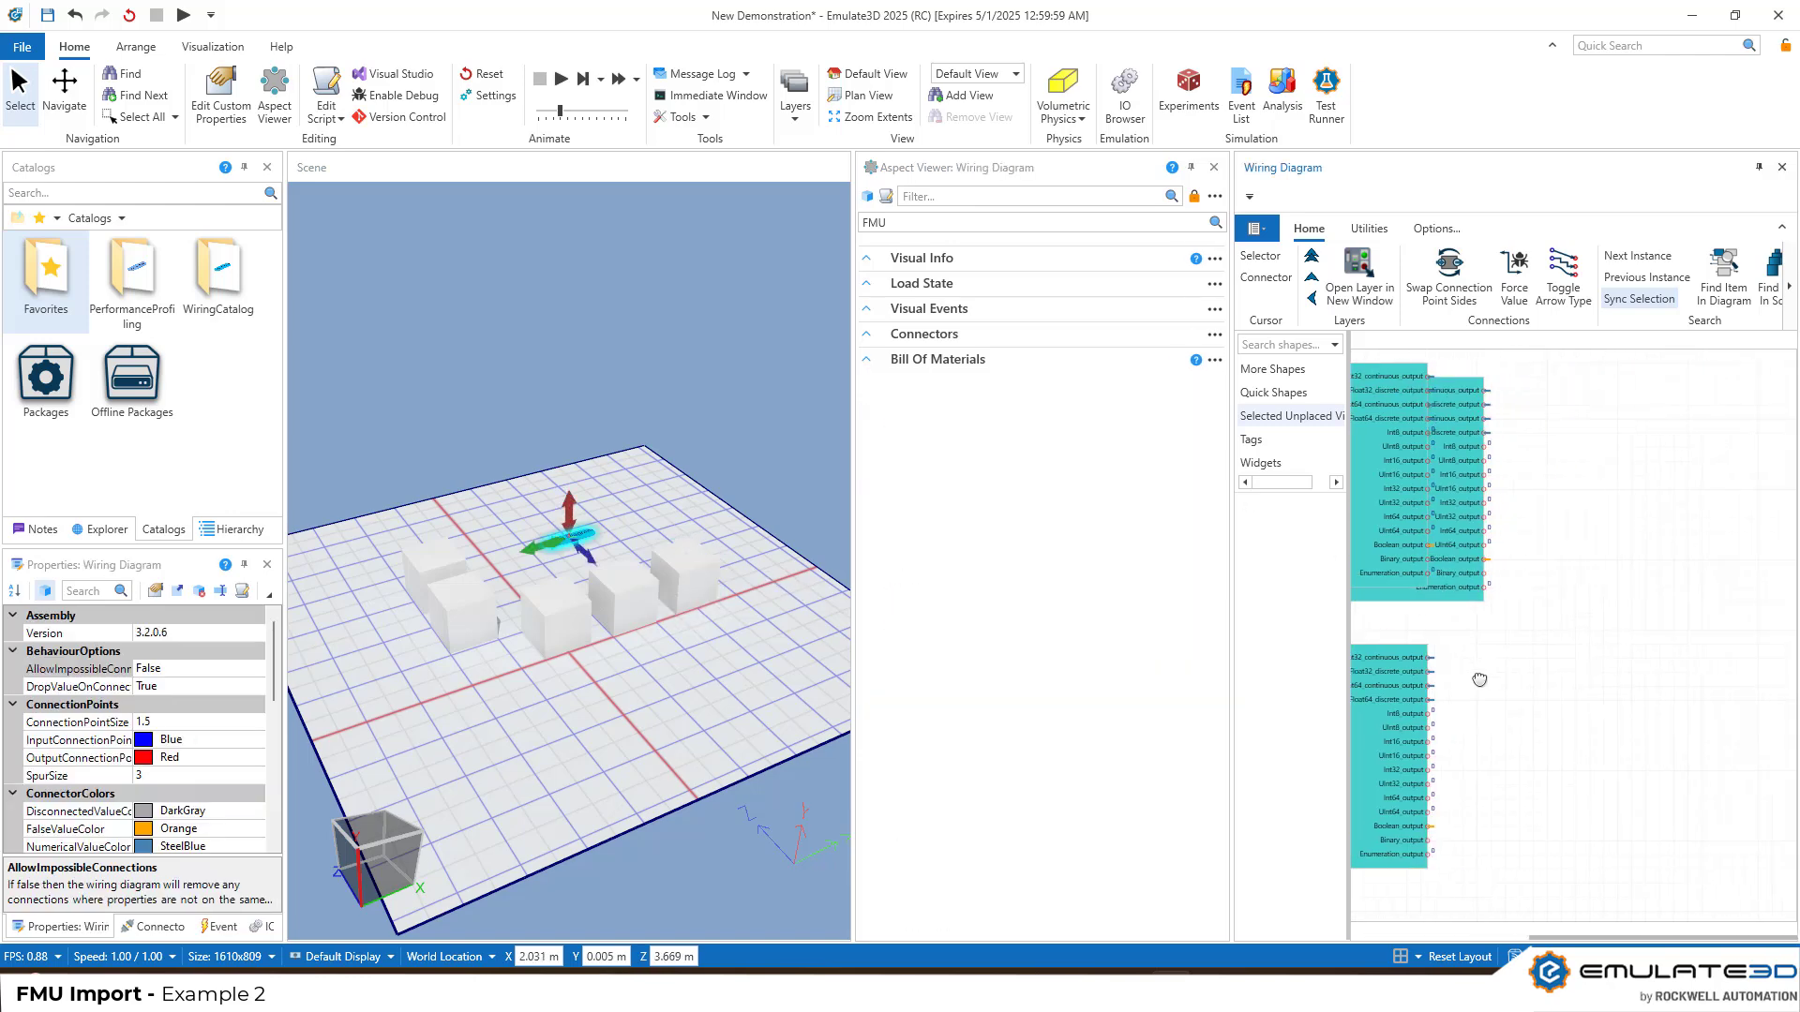
pyautogui.moveTo(1458, 578); pyautogui.dragTo(1695, 719)
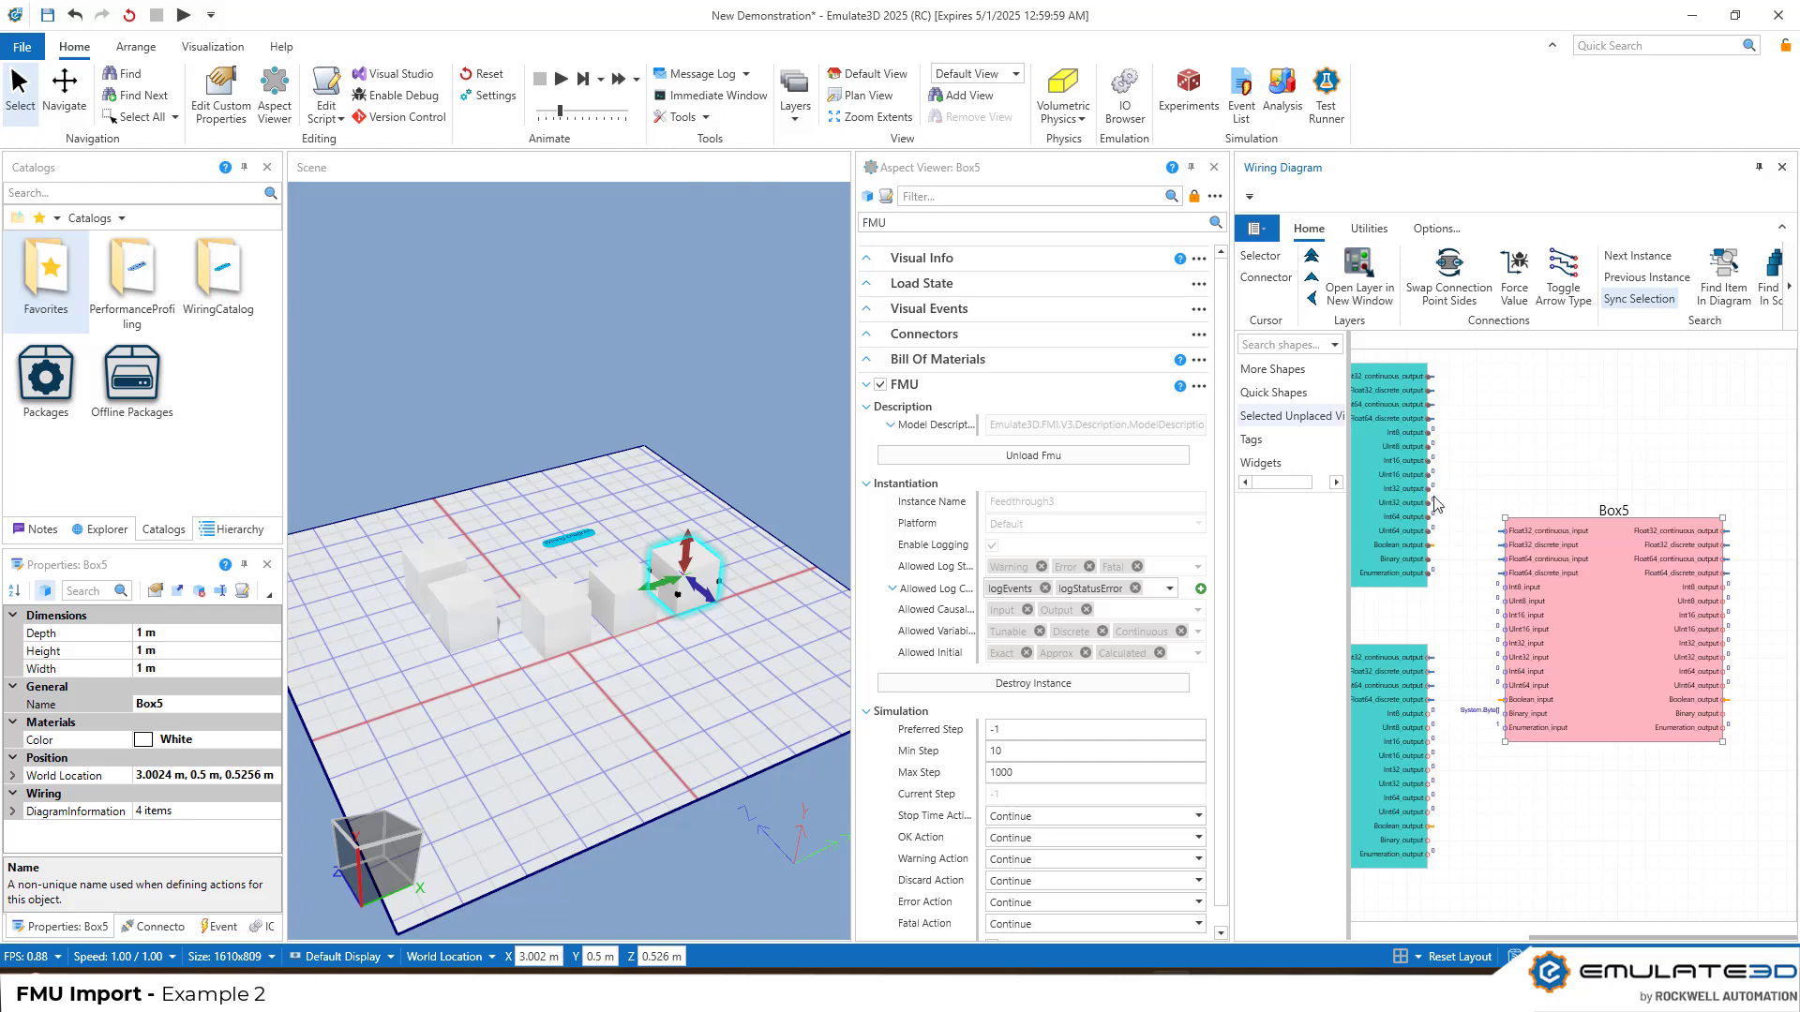
# Connect Box3's and Box4's Int32 outputs to Box5's Int32_input and UInt32_input
pyautogui.moveTo(1480, 584); pyautogui.dragTo(1505, 644)
pyautogui.moveTo(1429, 769); pyautogui.dragTo(1505, 658)
pyautogui.scroll(-3, 1479, 646)
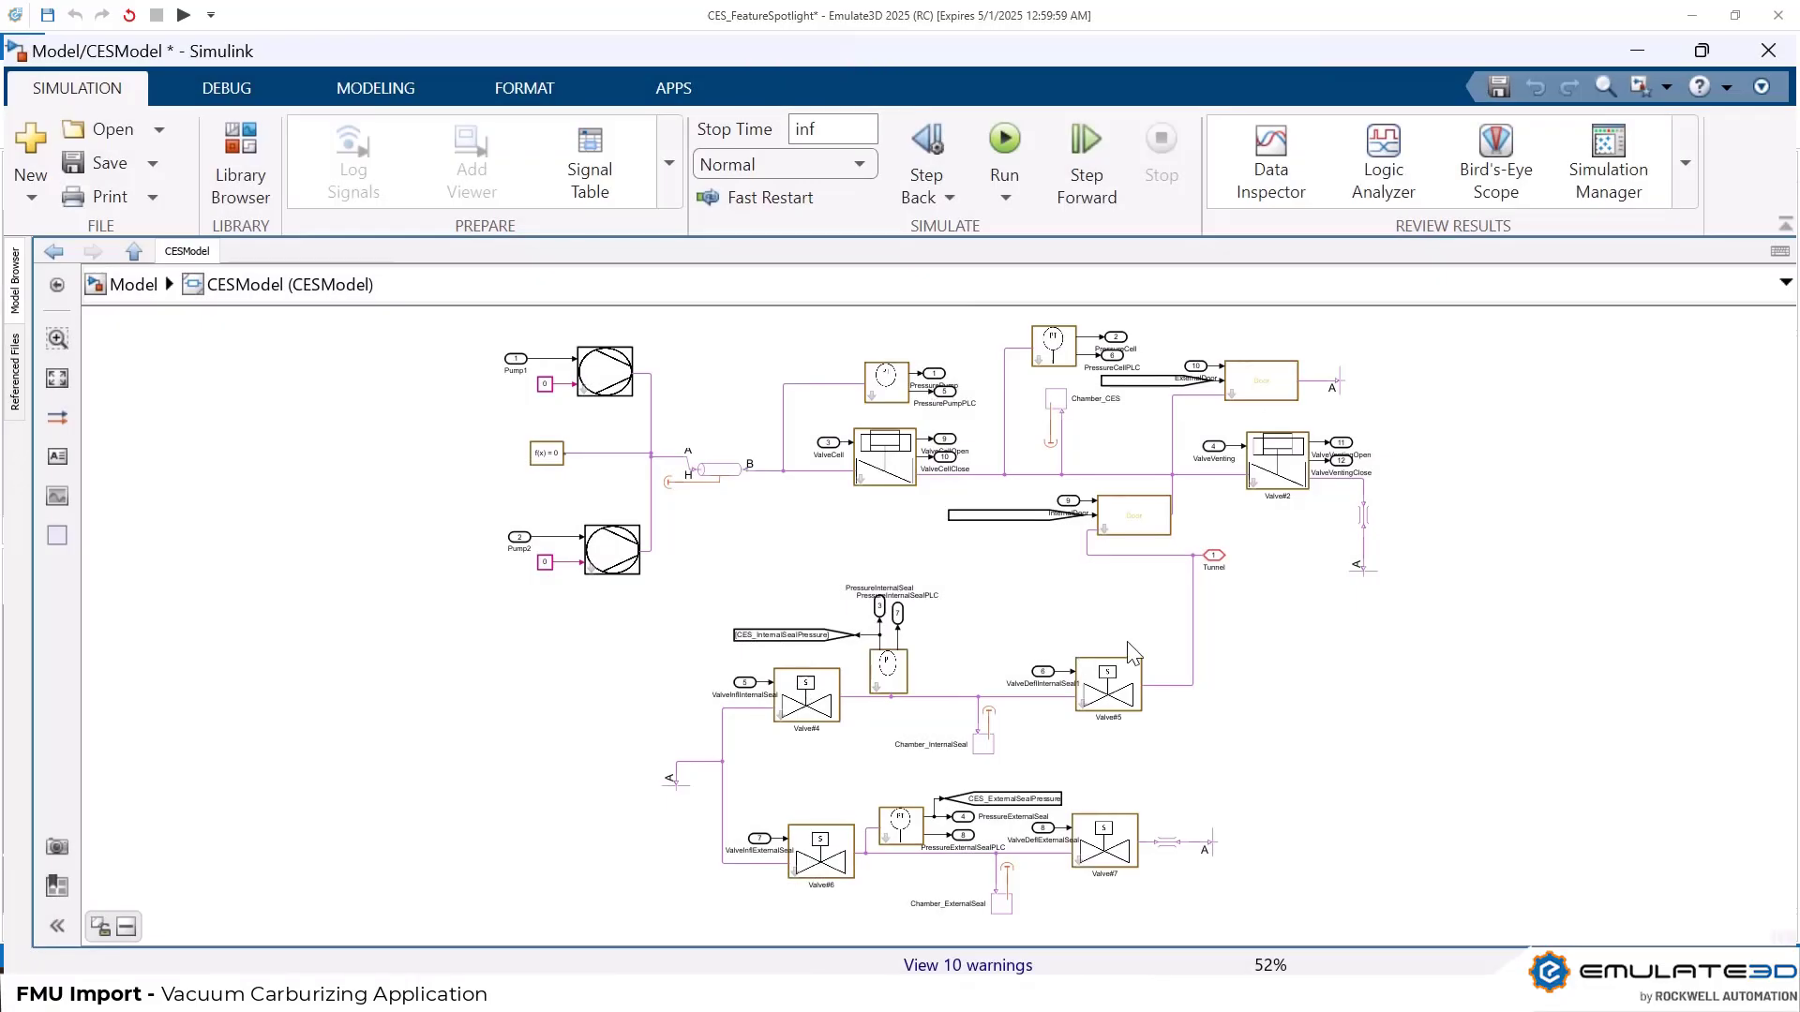
# In Simulink, go up from CESModel to the top level of the model and open the save options
pyautogui.click(140, 287)
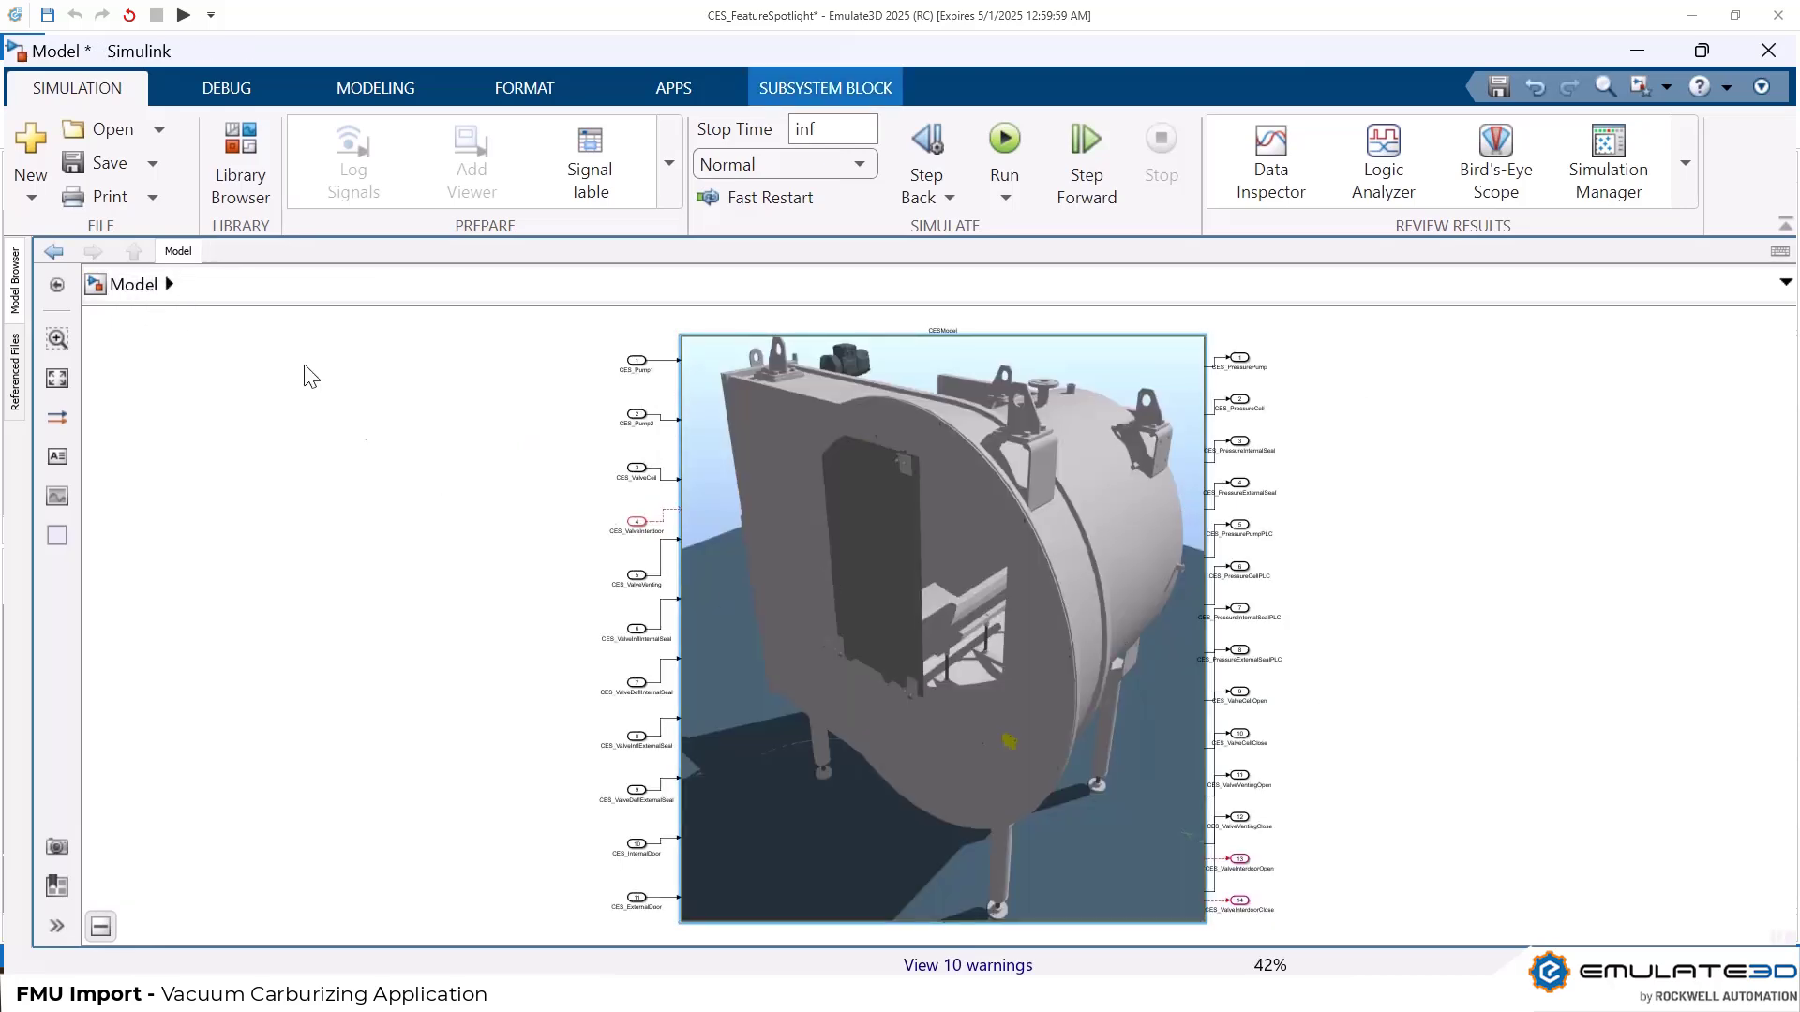
pyautogui.click(153, 165)
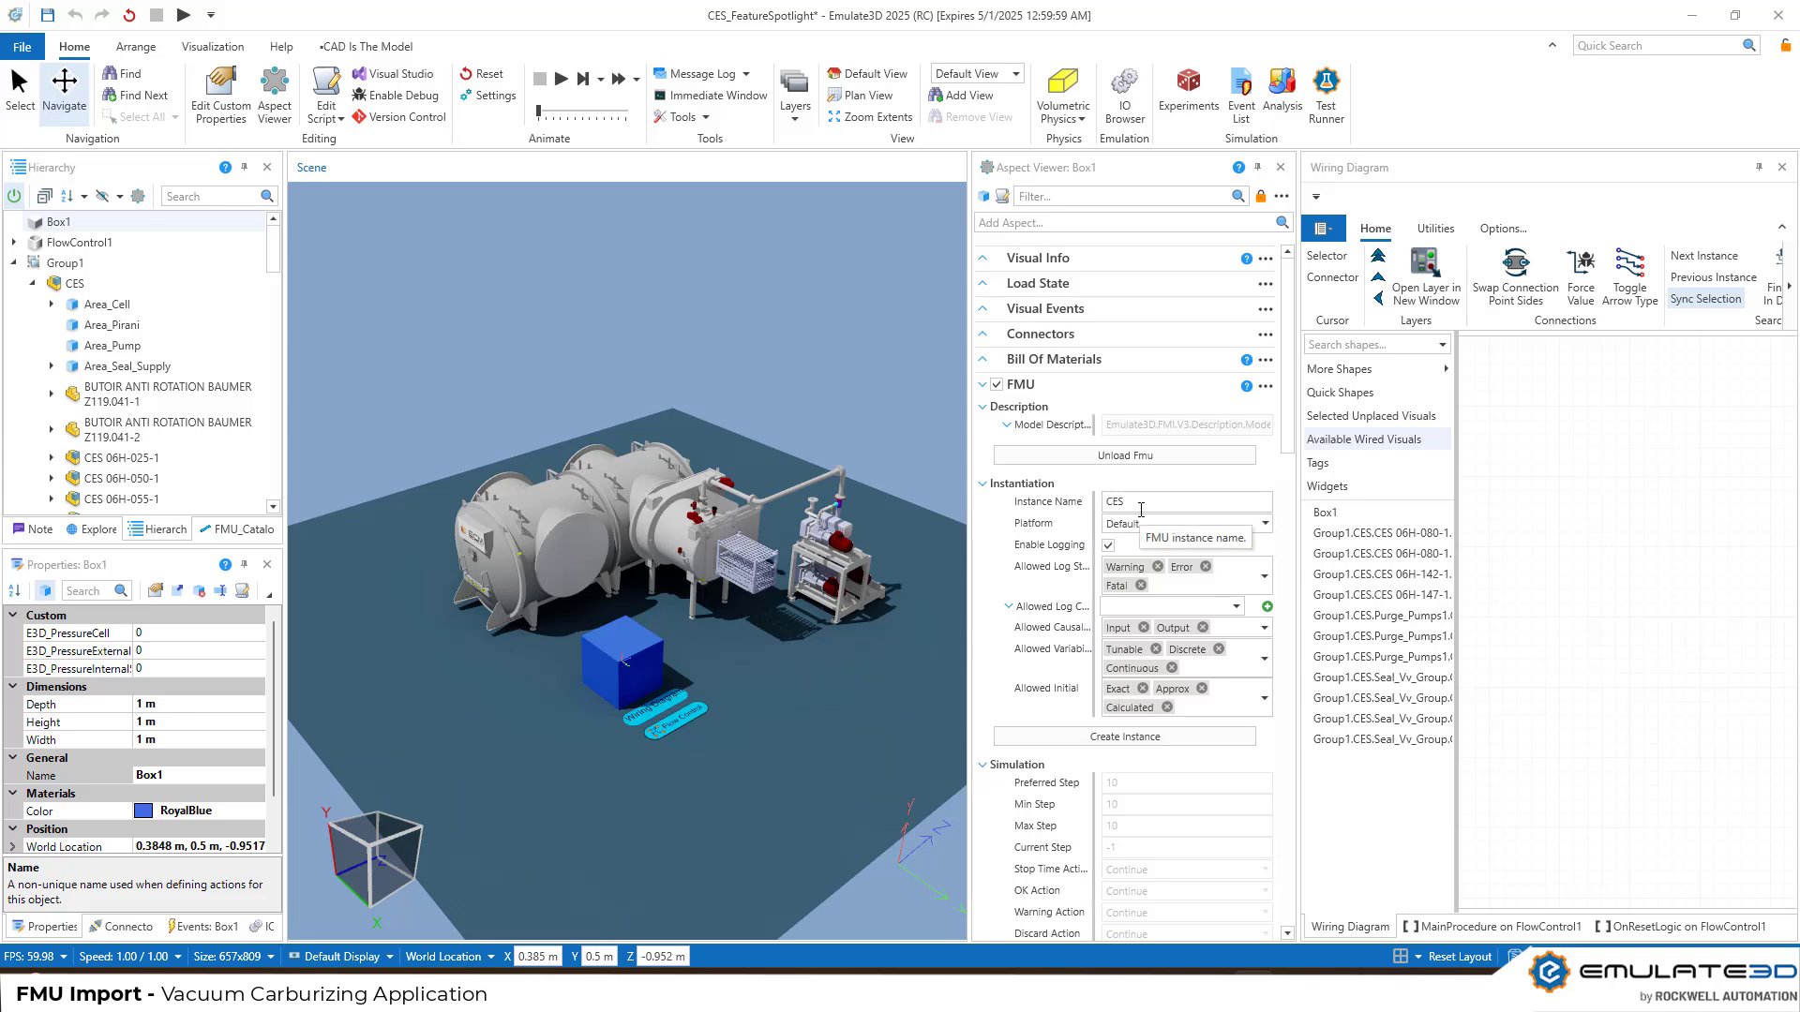
# Create the CES FMU instance on Box1 and move its block lower in the widened wiring diagram
pyautogui.click(1176, 738)
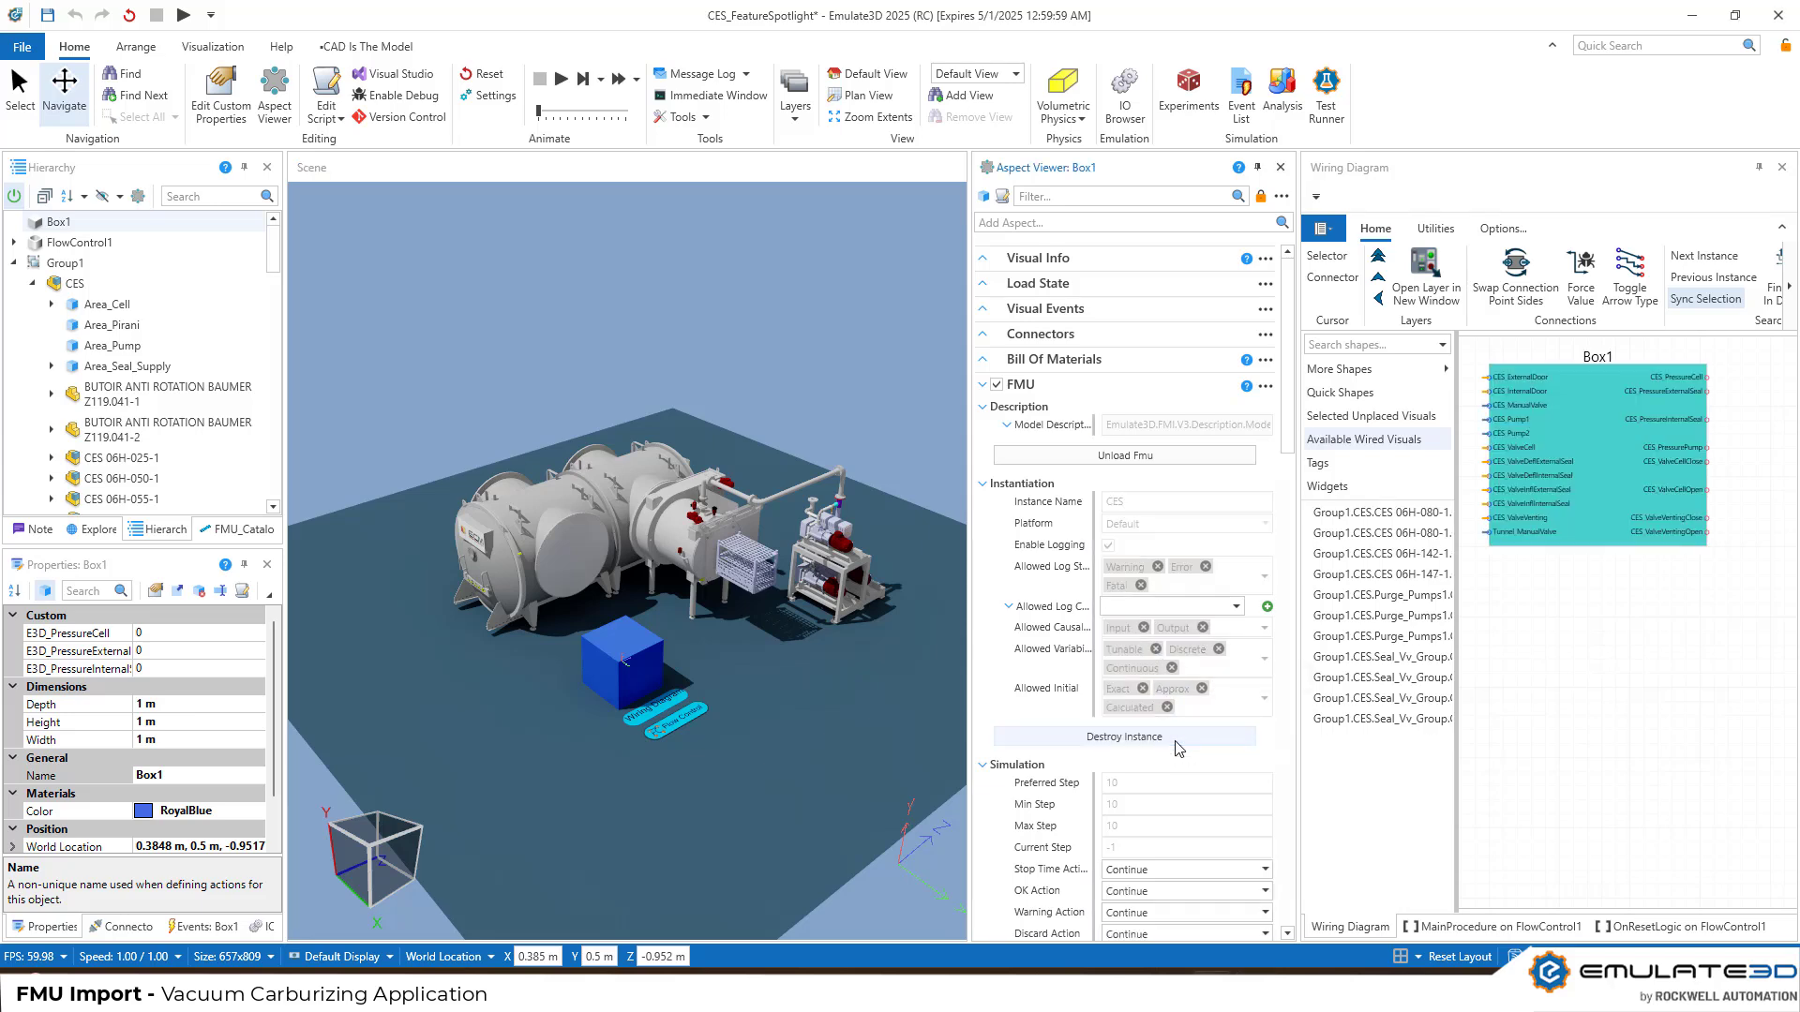
pyautogui.click(1281, 167)
pyautogui.moveTo(1159, 373); pyautogui.dragTo(804, 407)
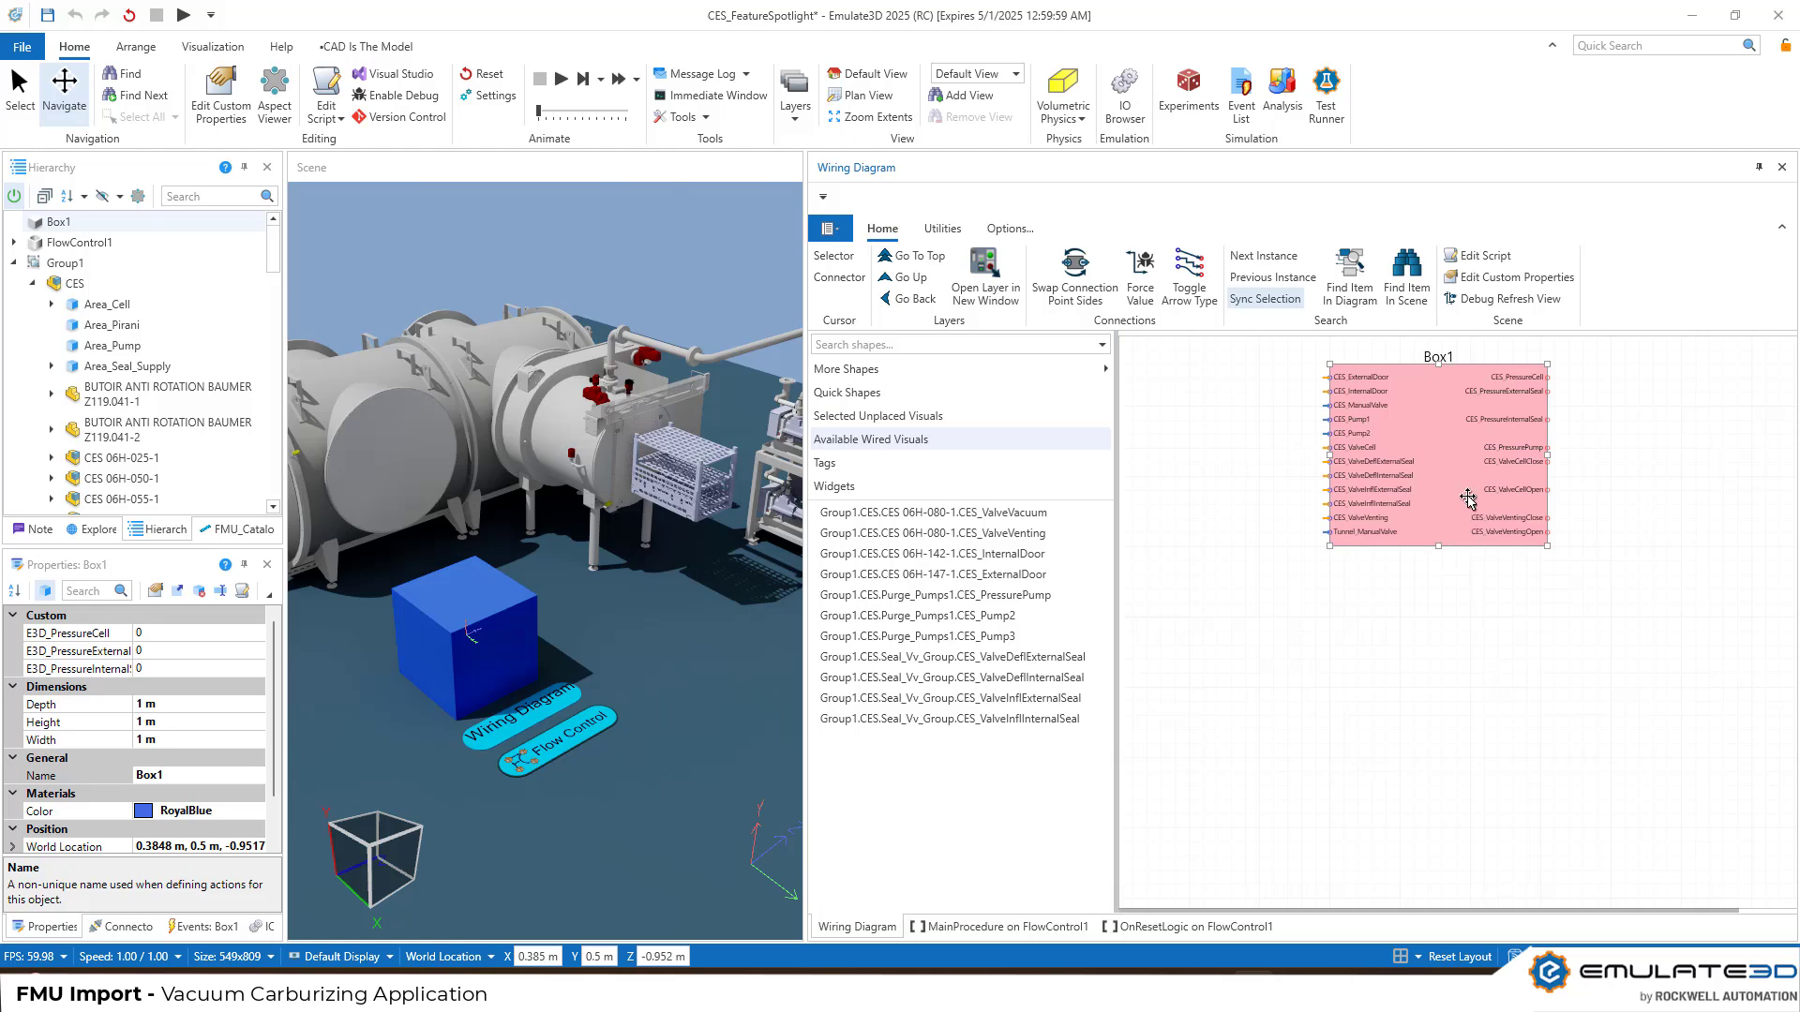
pyautogui.moveTo(1438, 473); pyautogui.dragTo(1494, 685)
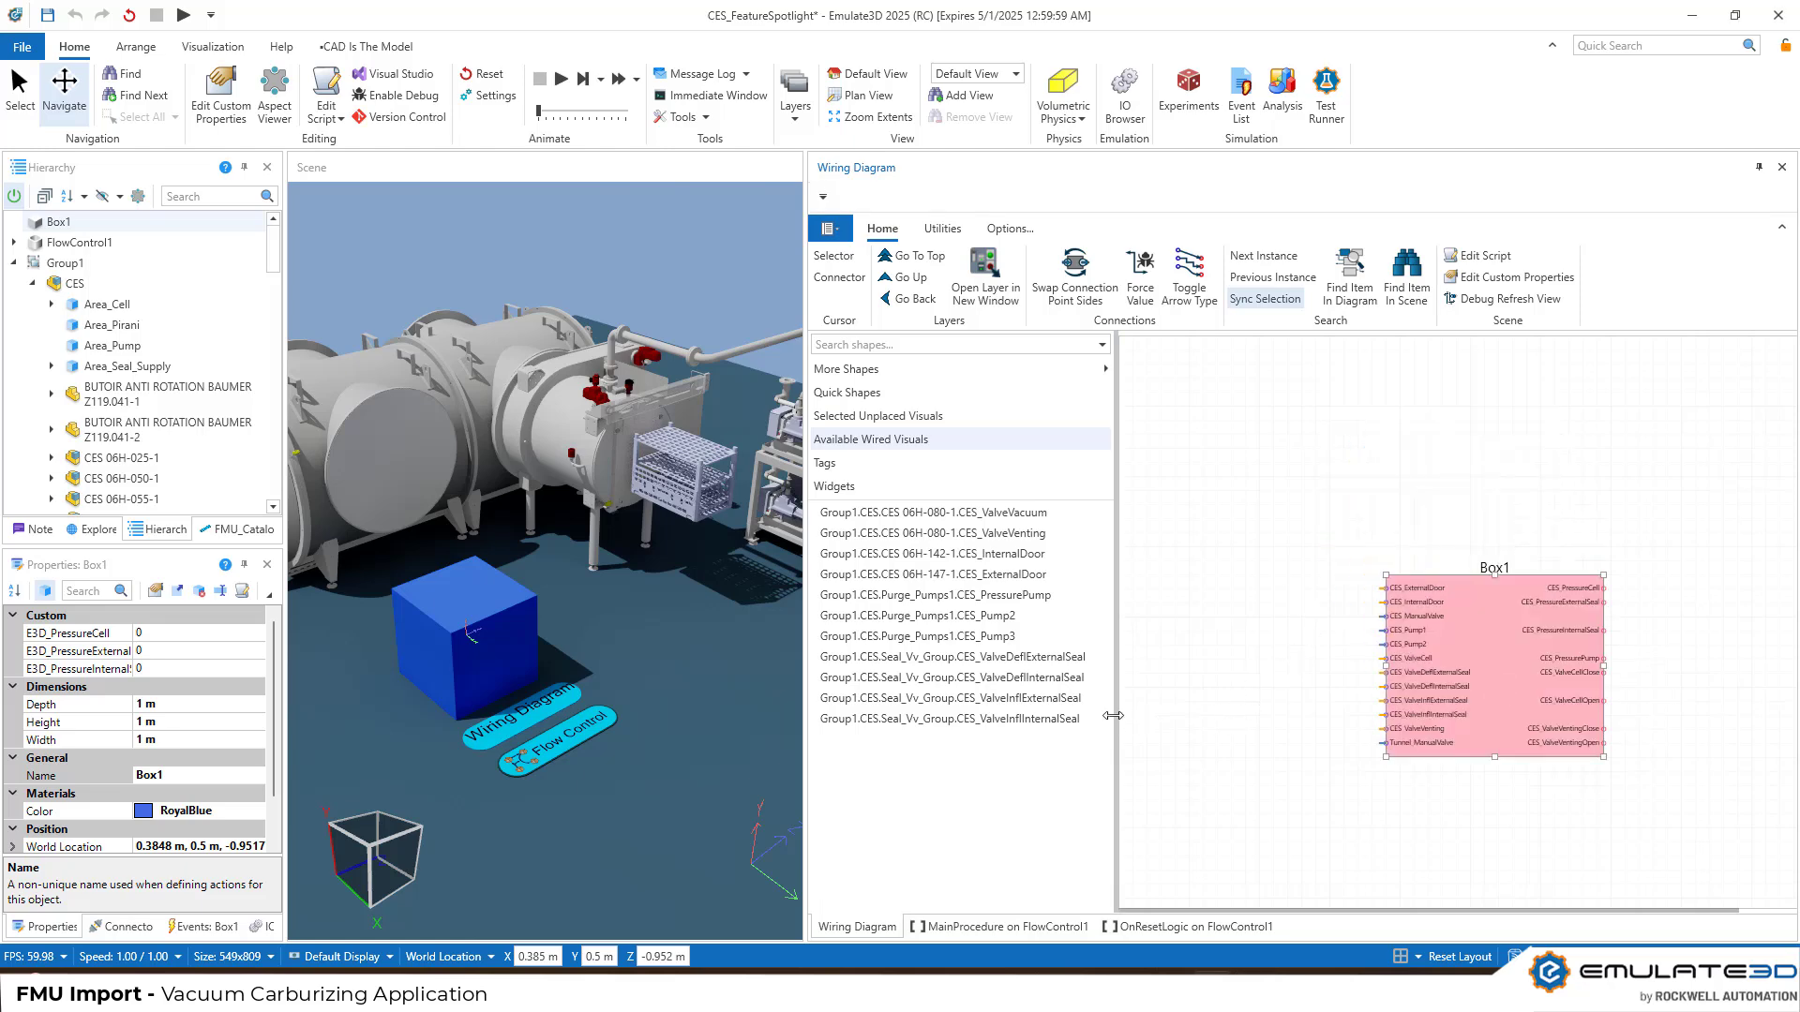
# Add the wired visuals CES_ExternalDoor, CES_InternalDoor, CES_Pump3 and CES_Pump2 to the wiring diagram in that order
pyautogui.doubleClick(1030, 574)
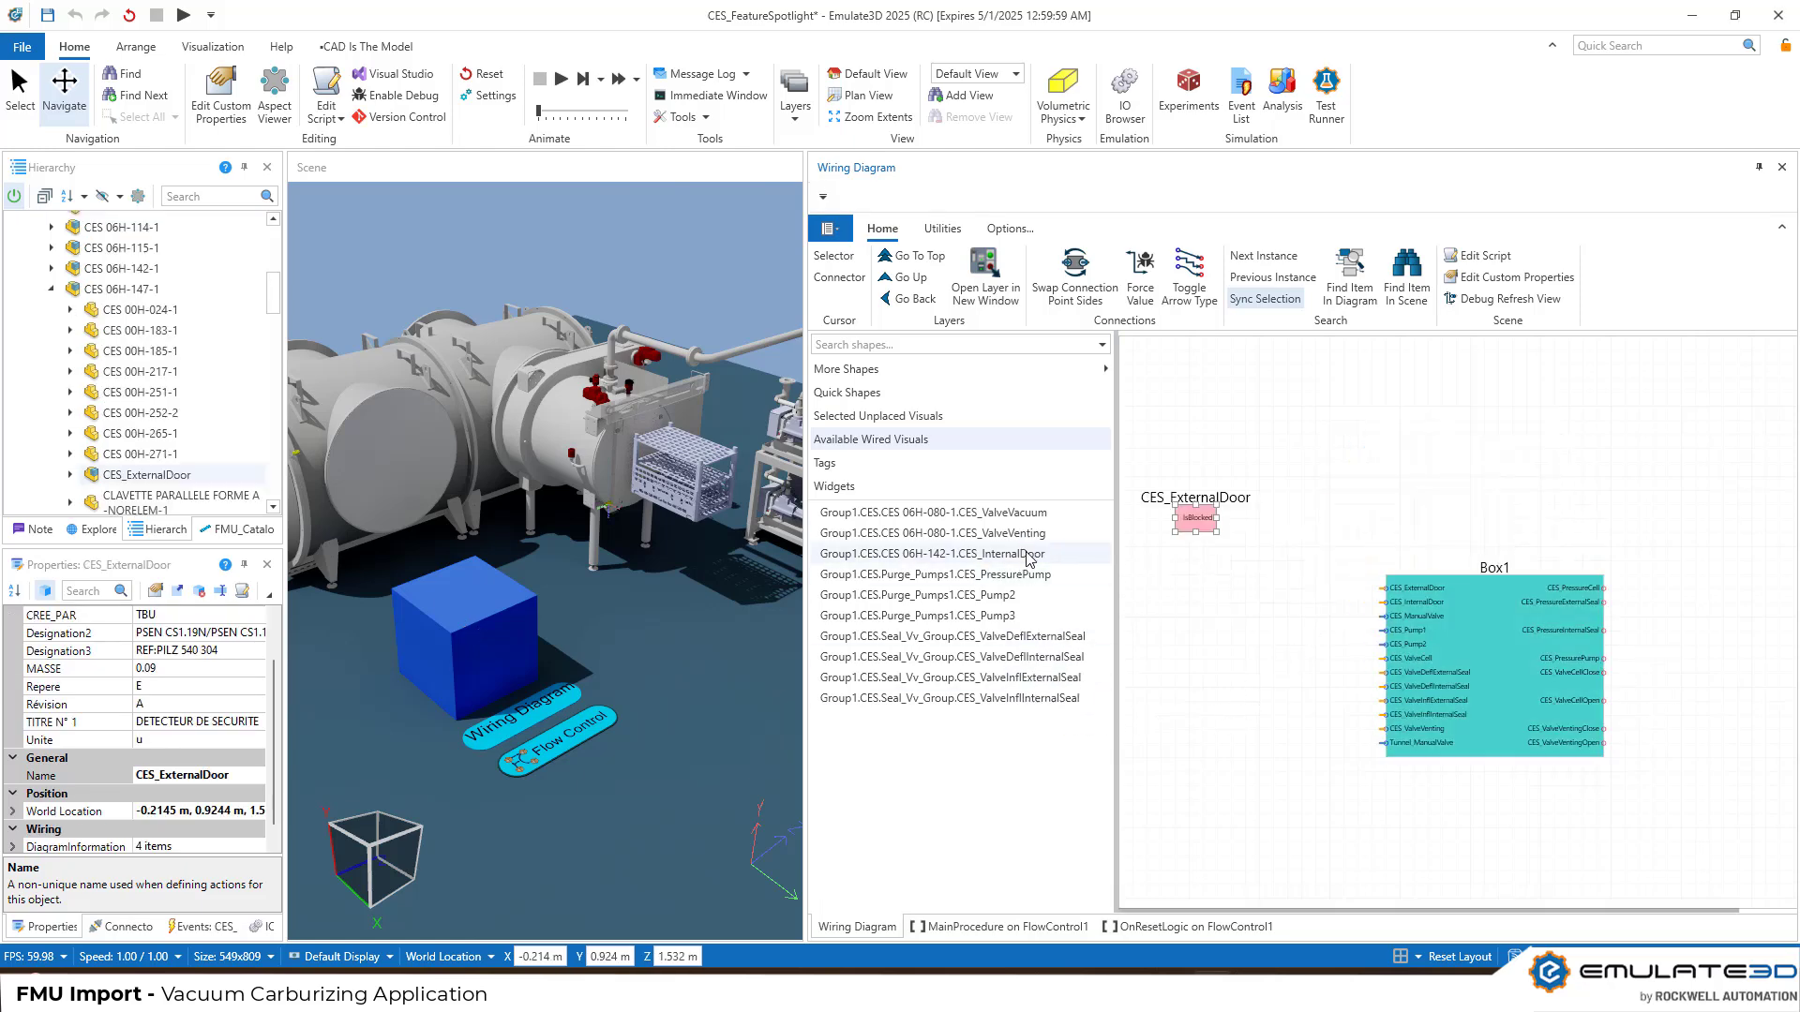
pyautogui.doubleClick(1029, 554)
pyautogui.doubleClick(1046, 594)
pyautogui.doubleClick(1040, 573)
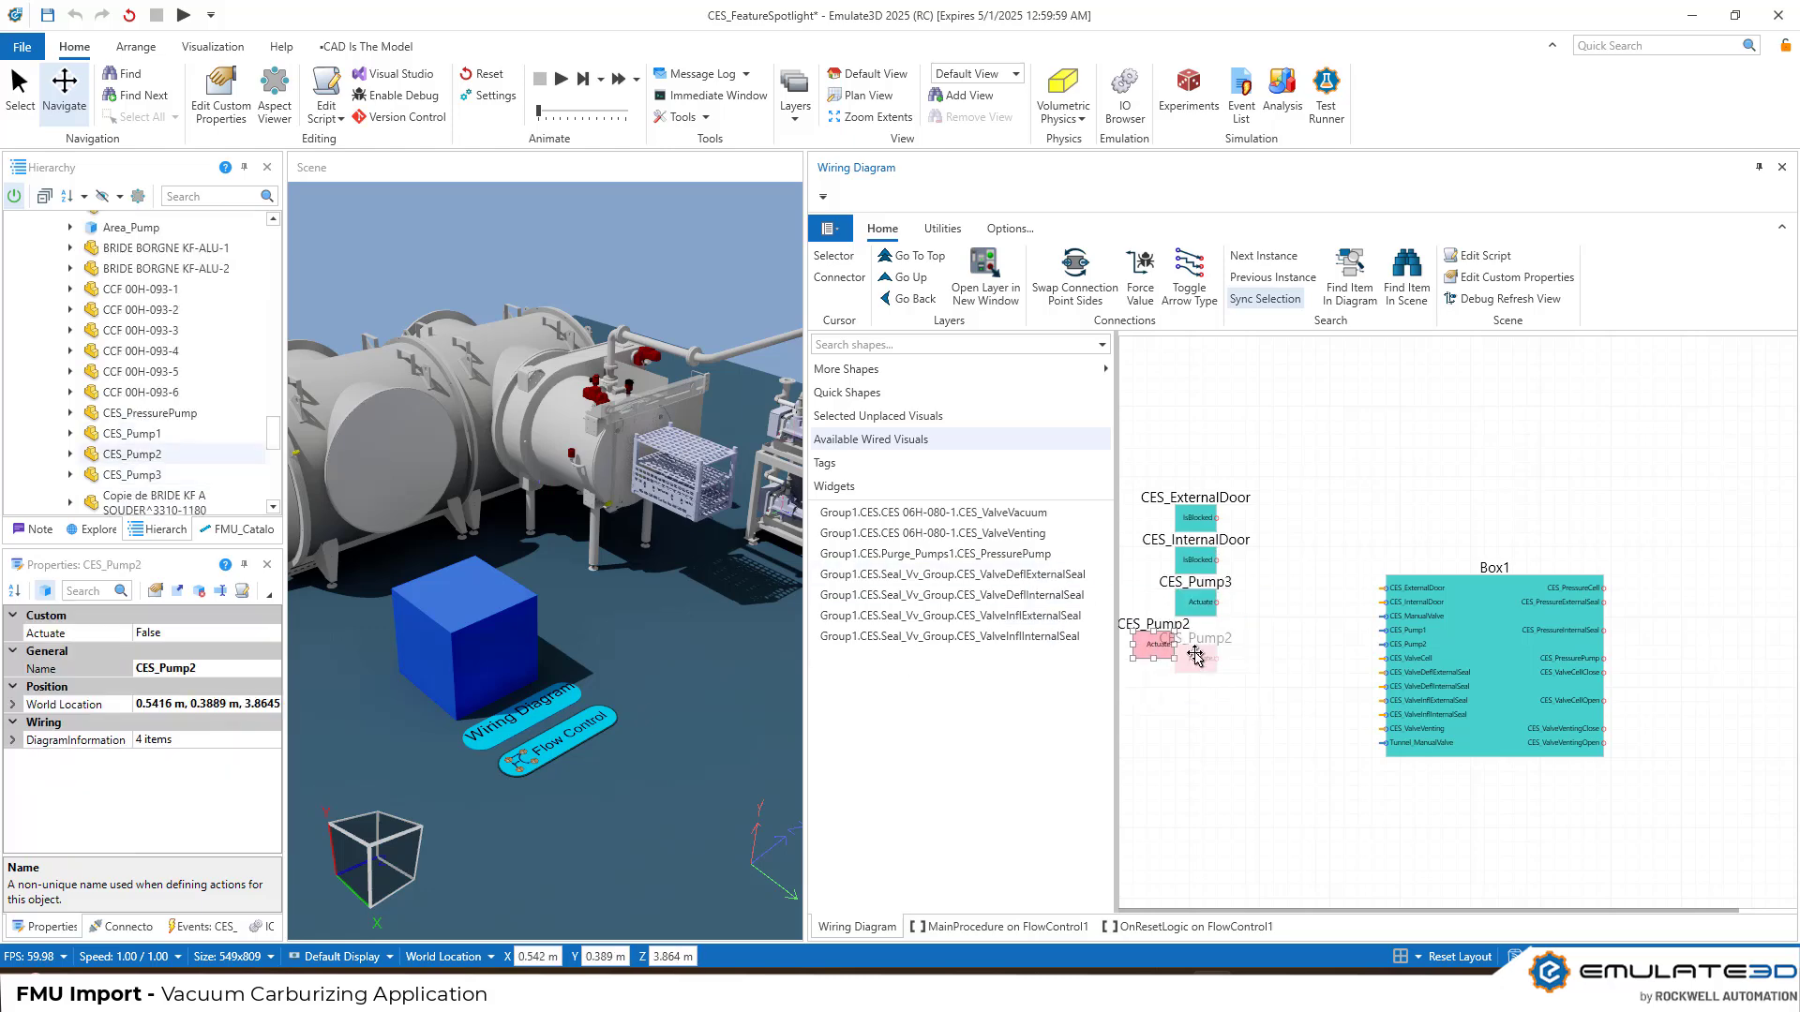
# Add CES_ValveVacuum, the external and internal seal deflate and inflate valves, CES_ValveVenting and CES_PressurePump to the wiring diagram
pyautogui.doubleClick(1032, 513)
pyautogui.doubleClick(1042, 554)
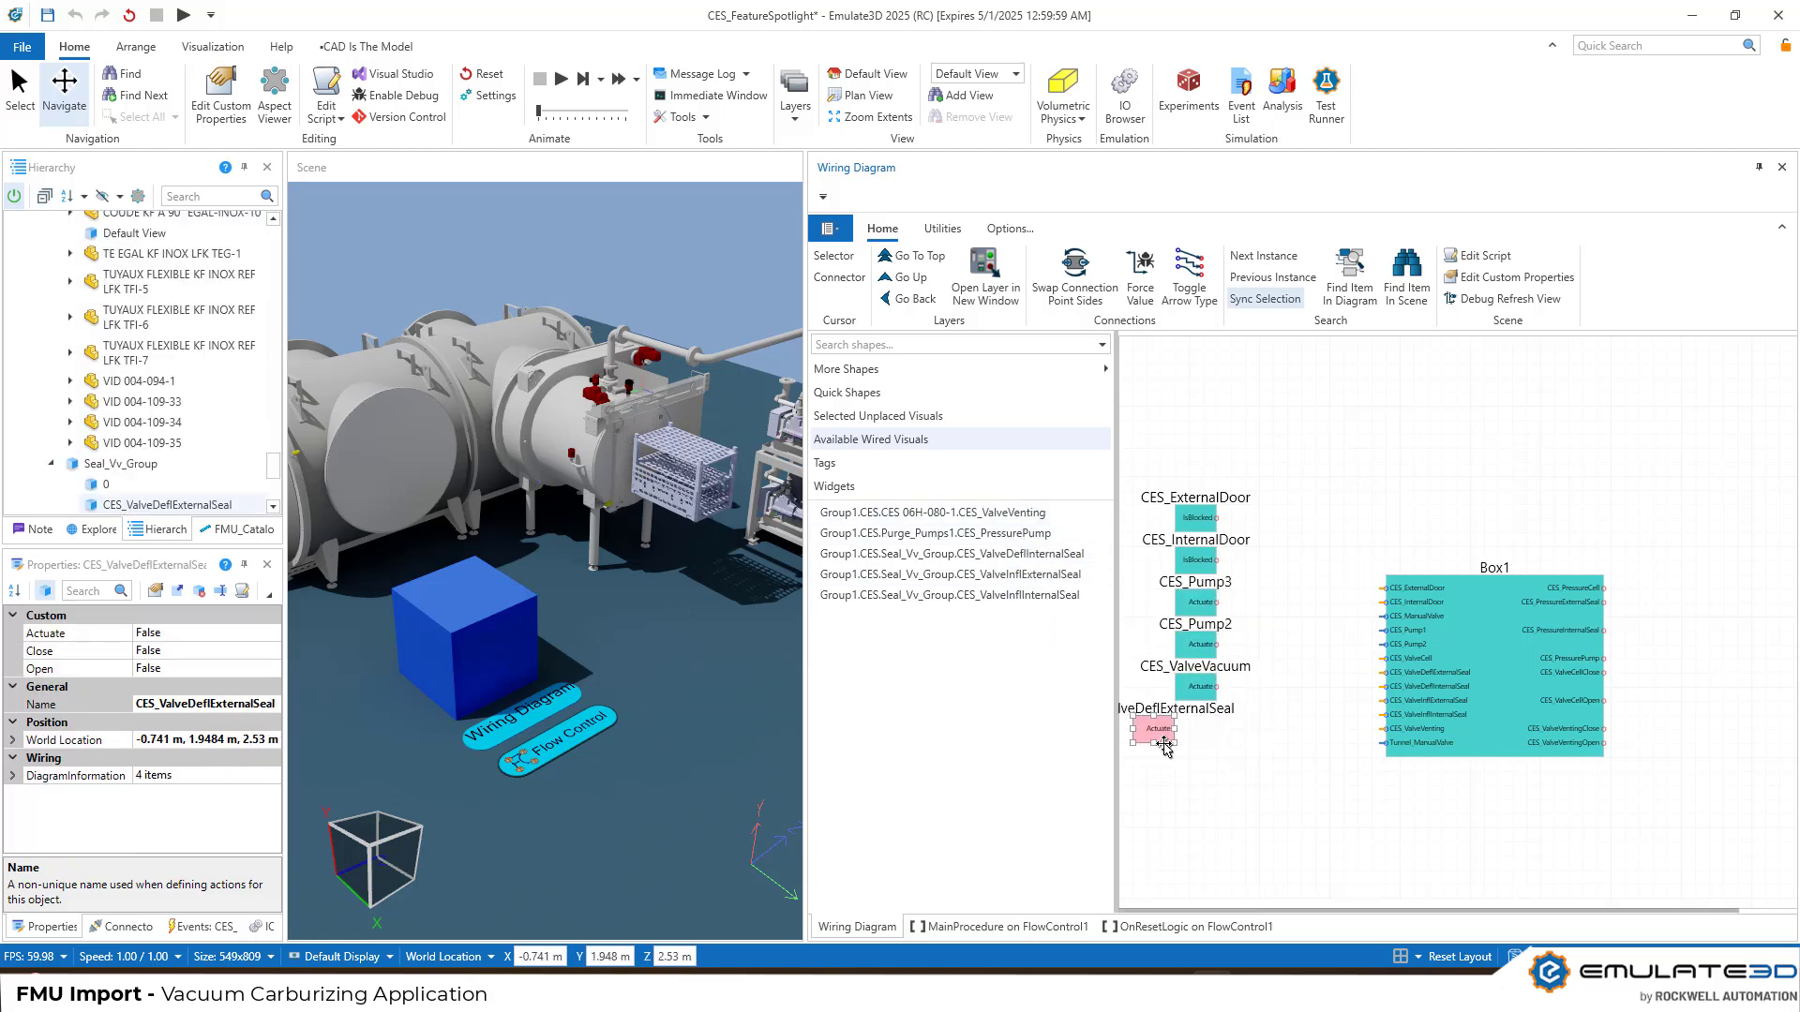
pyautogui.doubleClick(1042, 555)
pyautogui.doubleClick(1043, 553)
pyautogui.doubleClick(976, 554)
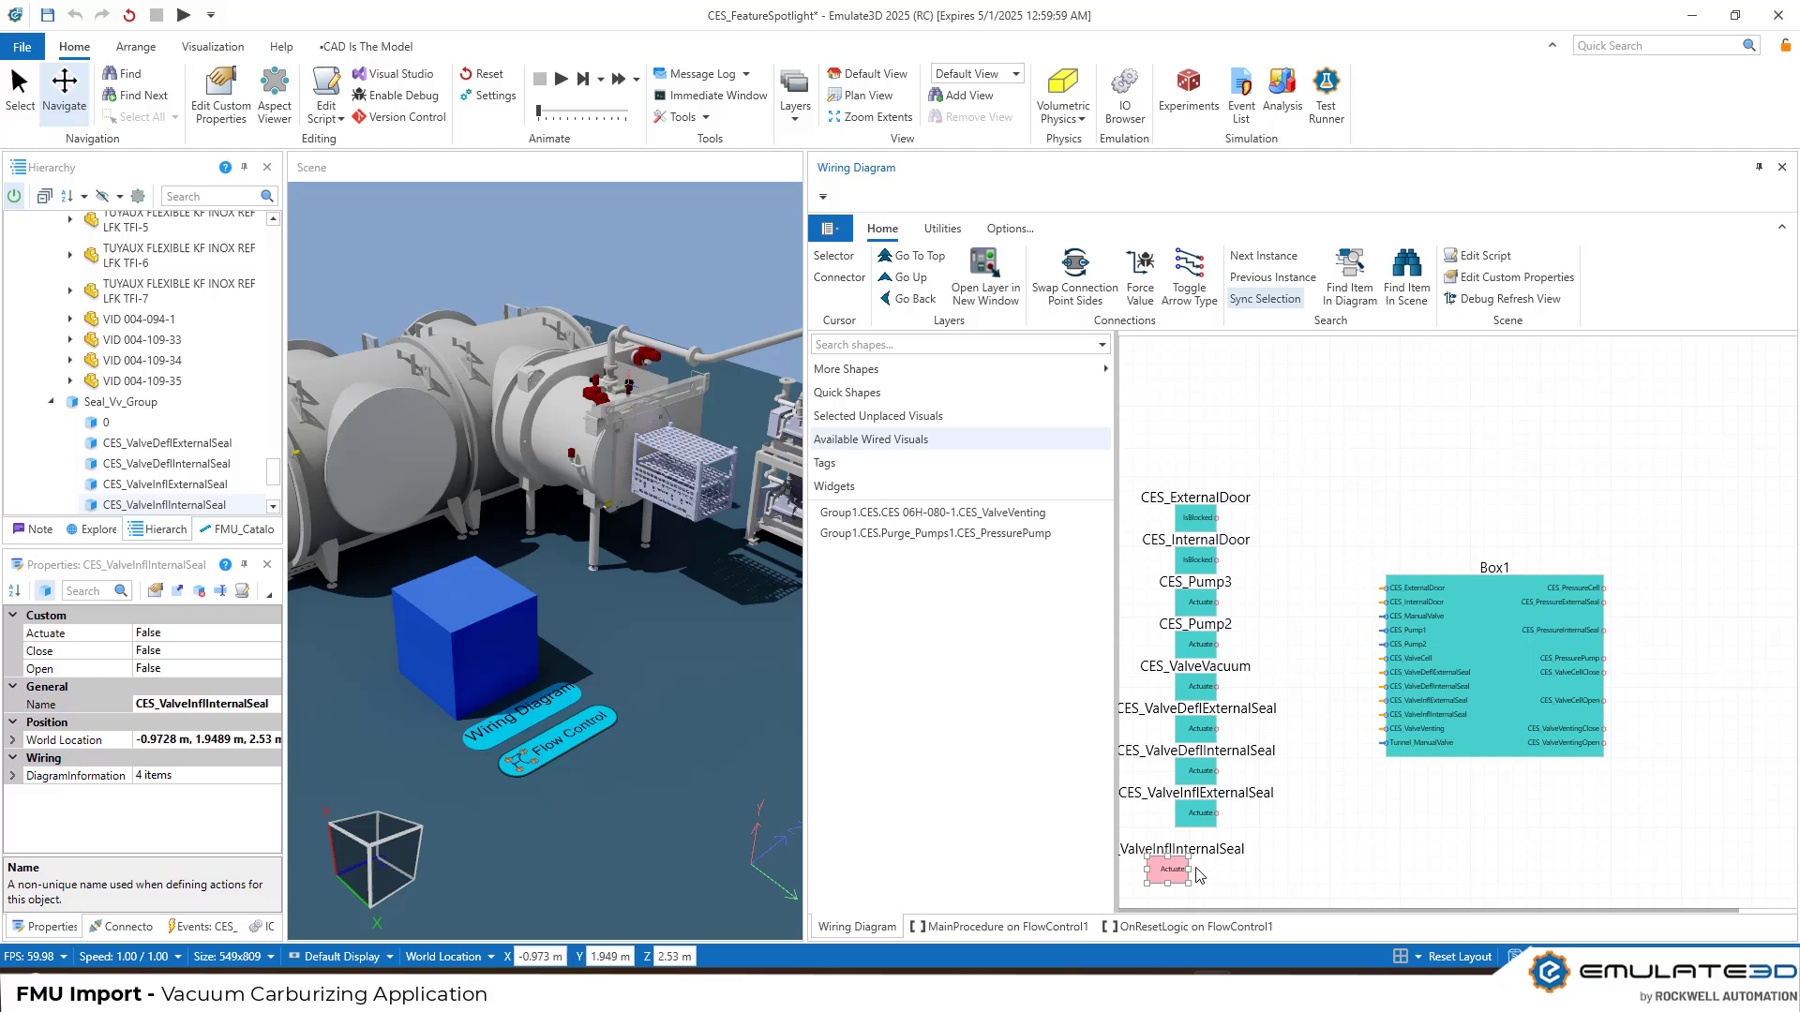
pyautogui.doubleClick(975, 513)
pyautogui.doubleClick(975, 513)
# Connect the two door blocks to Box1's matching door inputs, CES_Pump3 to CES_Pump1 and CES_Pump2 to CES_Pump2
pyautogui.moveTo(1216, 513); pyautogui.dragTo(1391, 586)
pyautogui.moveTo(1217, 555); pyautogui.dragTo(1387, 597)
pyautogui.moveTo(1217, 597); pyautogui.dragTo(1388, 626)
pyautogui.moveTo(1217, 640); pyautogui.dragTo(1387, 640)
# Connect CES_ValveVacuum to Box1's CES_ValveCell input and the four seal valves and CES_ValveVenting to their matching inputs
pyautogui.moveTo(1216, 682); pyautogui.dragTo(1387, 655)
pyautogui.moveTo(1217, 724); pyautogui.dragTo(1388, 669)
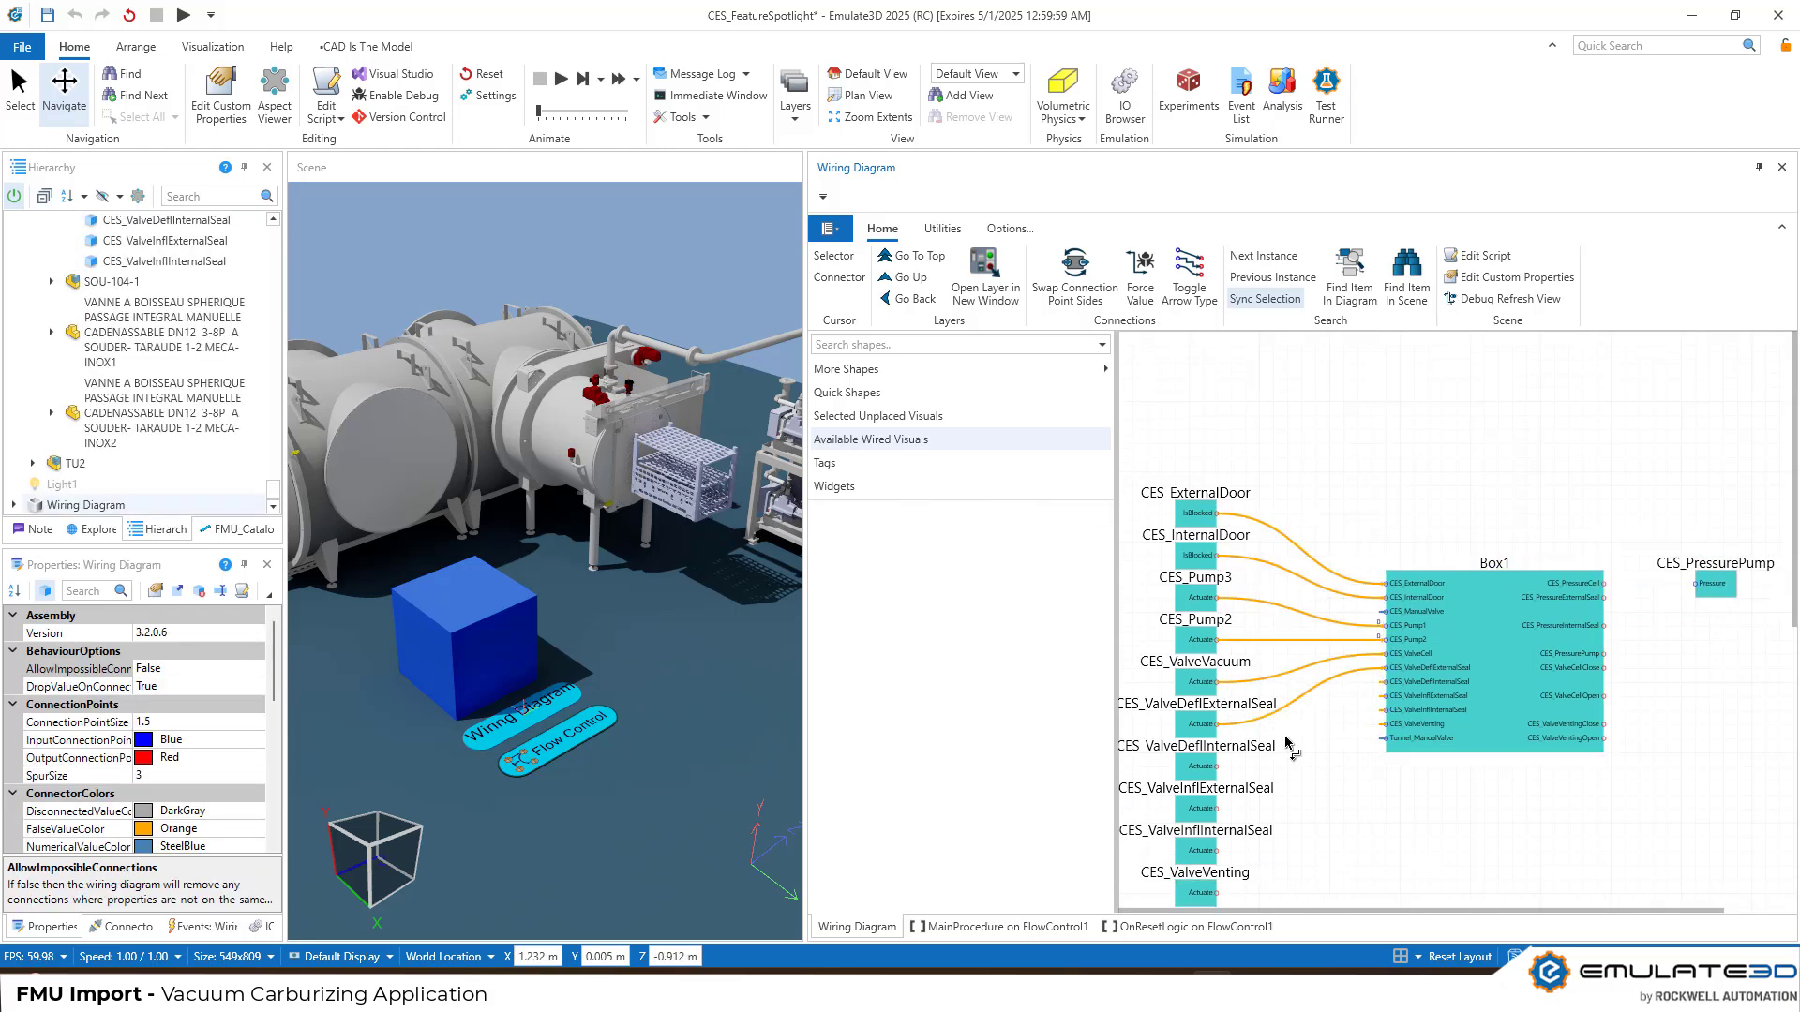
pyautogui.moveTo(1216, 765); pyautogui.dragTo(1387, 682)
pyautogui.moveTo(1216, 808); pyautogui.dragTo(1388, 697)
pyautogui.moveTo(1217, 850); pyautogui.dragTo(1388, 711)
pyautogui.moveTo(1217, 892); pyautogui.dragTo(1387, 725)
# Connect Box1's CES_PressurePump output to the CES_PressurePump block's Pressure input and run the simulation
pyautogui.moveTo(1604, 583); pyautogui.dragTo(1694, 585)
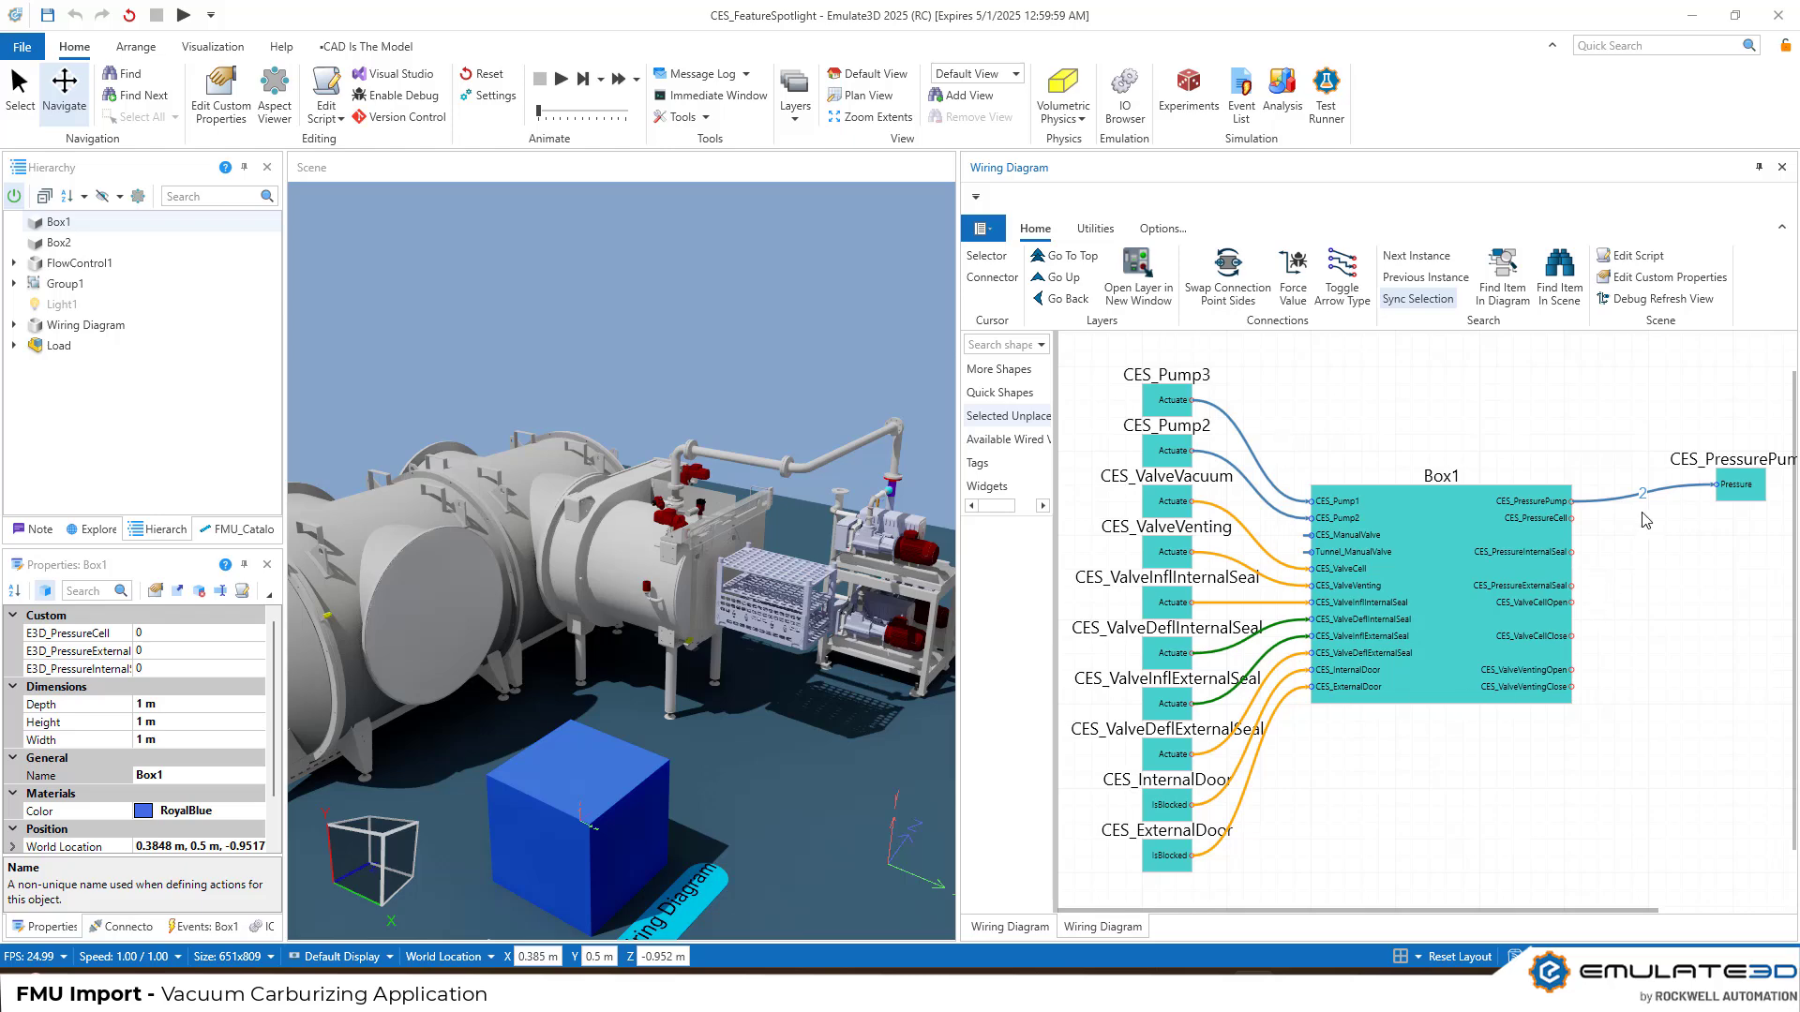
pyautogui.click(566, 86)
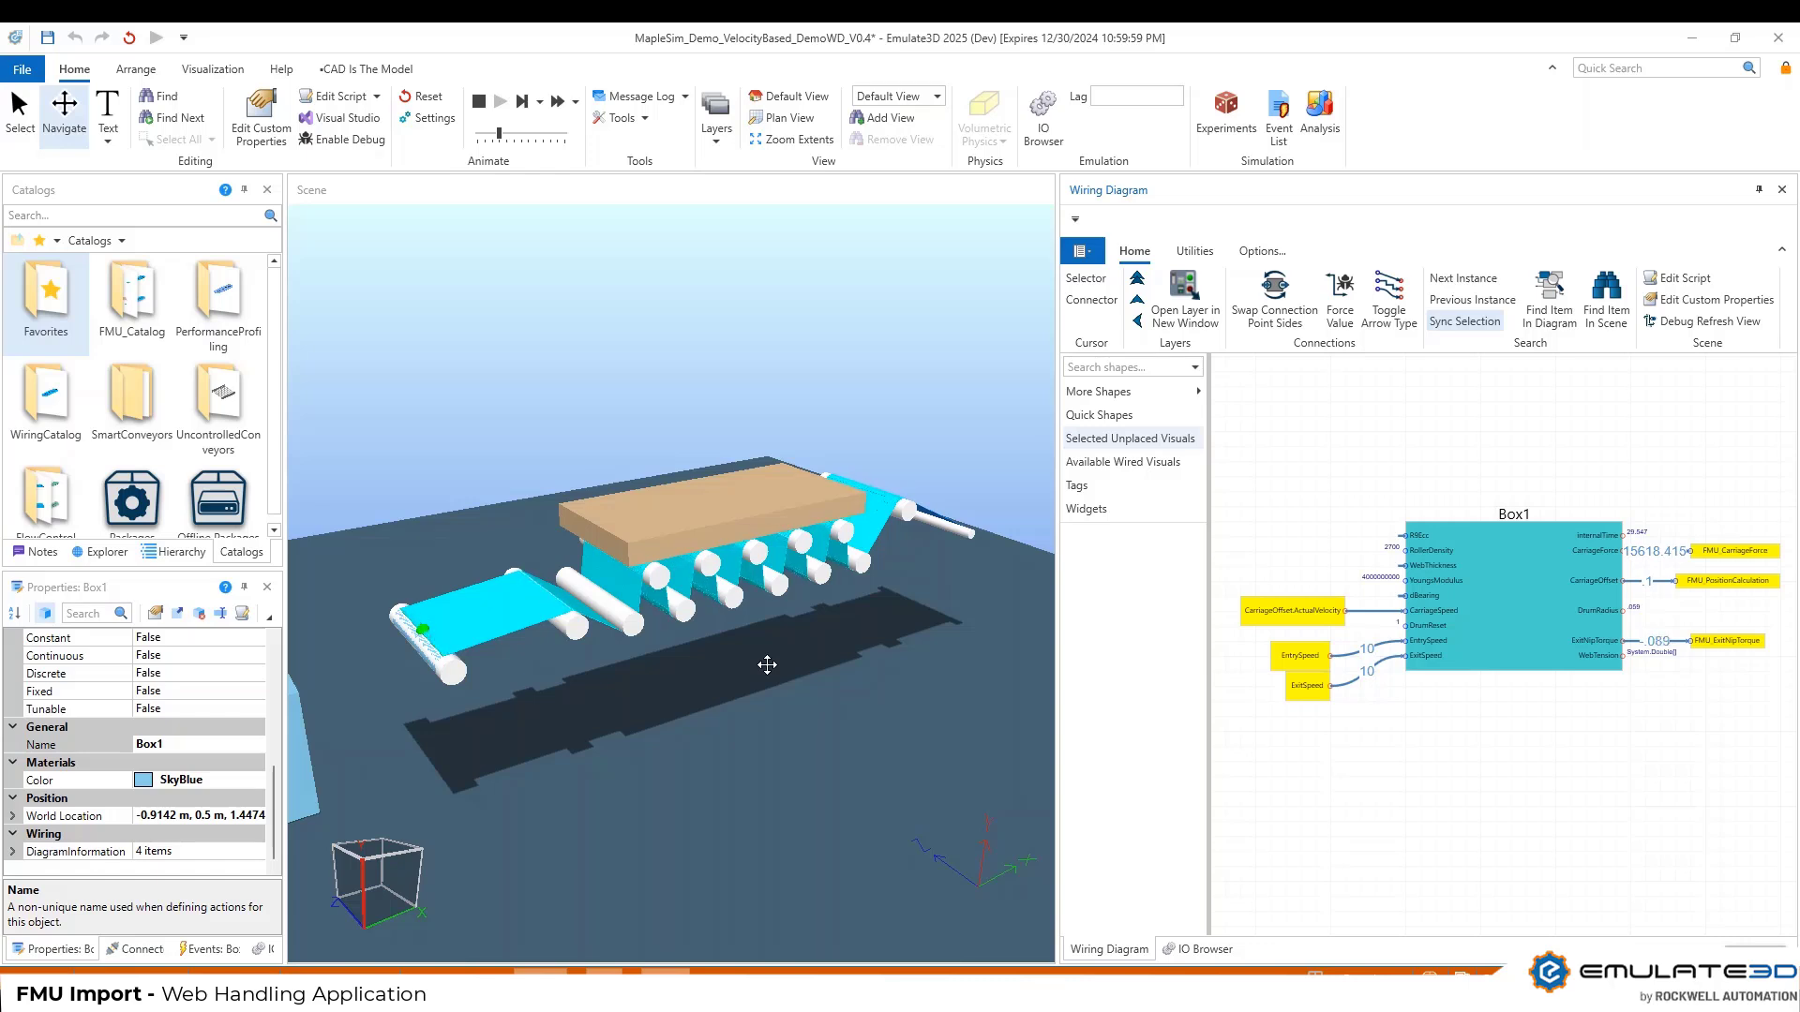
pyautogui.moveTo(767, 663); pyautogui.dragTo(765, 657, button='right')
pyautogui.scroll(2, 767, 616)
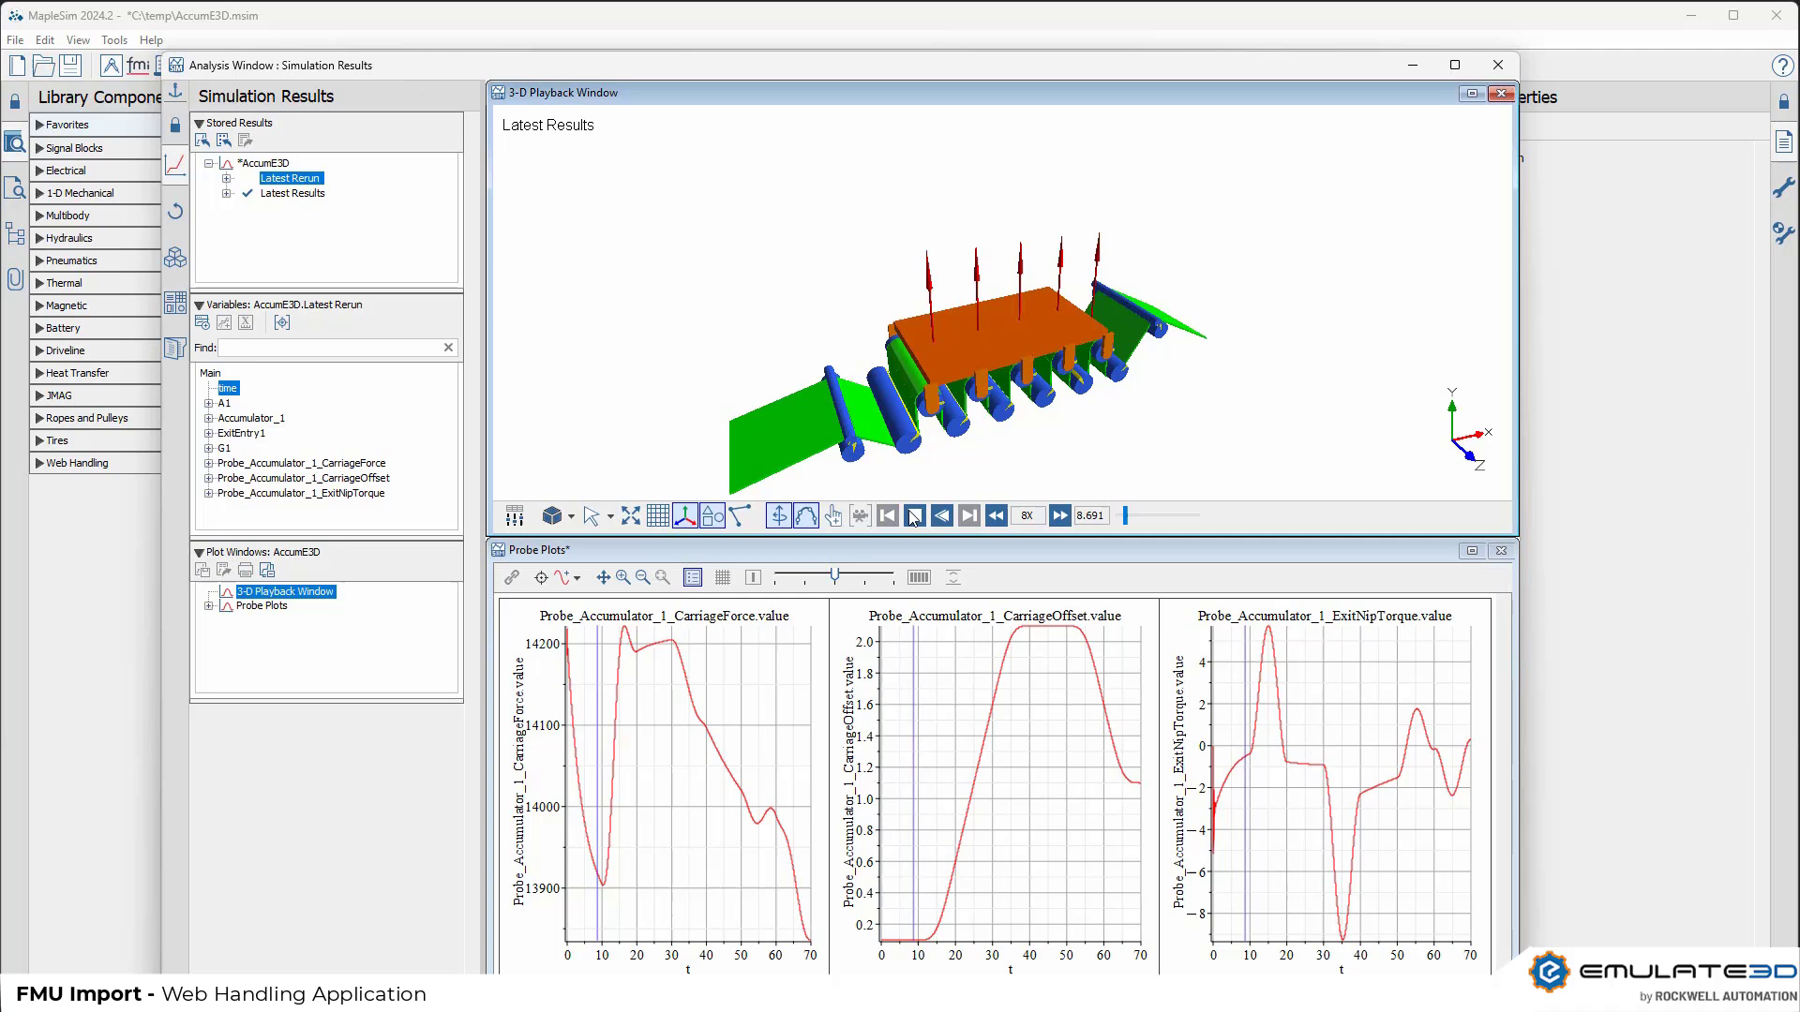
# In MapleSim, play back the accumulator's 3-D simulation results and bring the Accumulator model window to the front
pyautogui.click(914, 515)
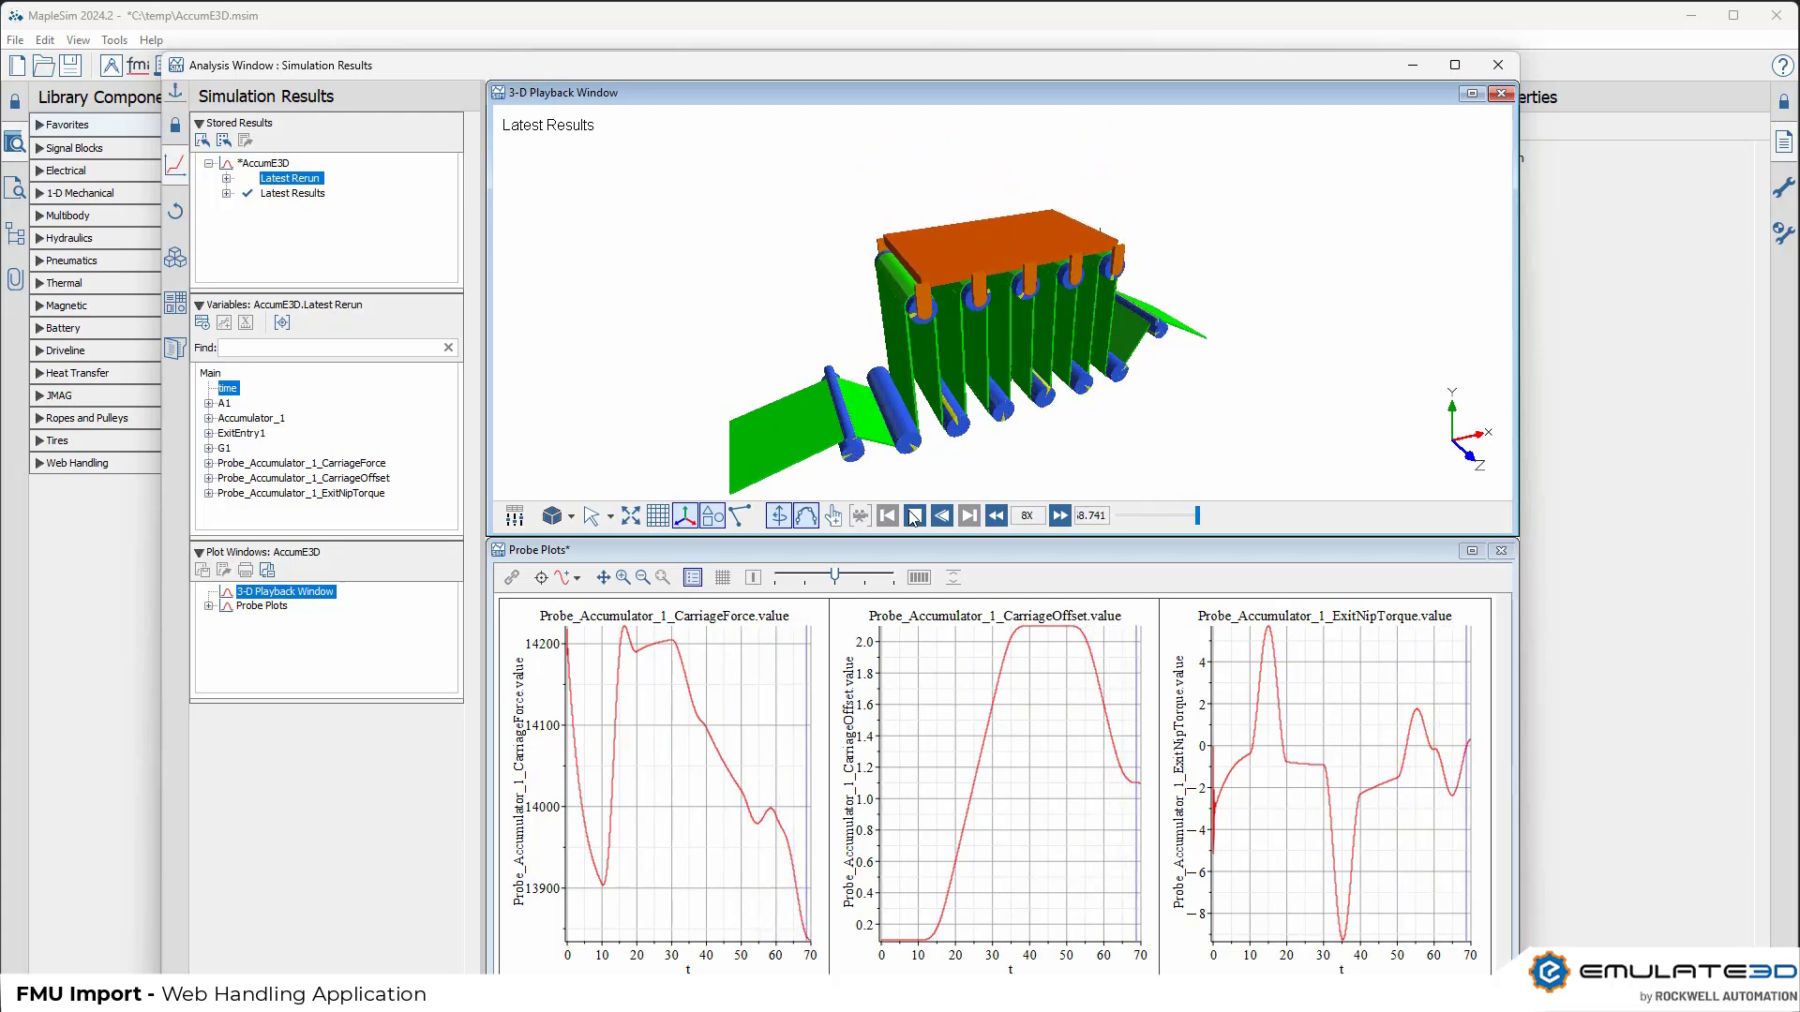
pyautogui.click(408, 16)
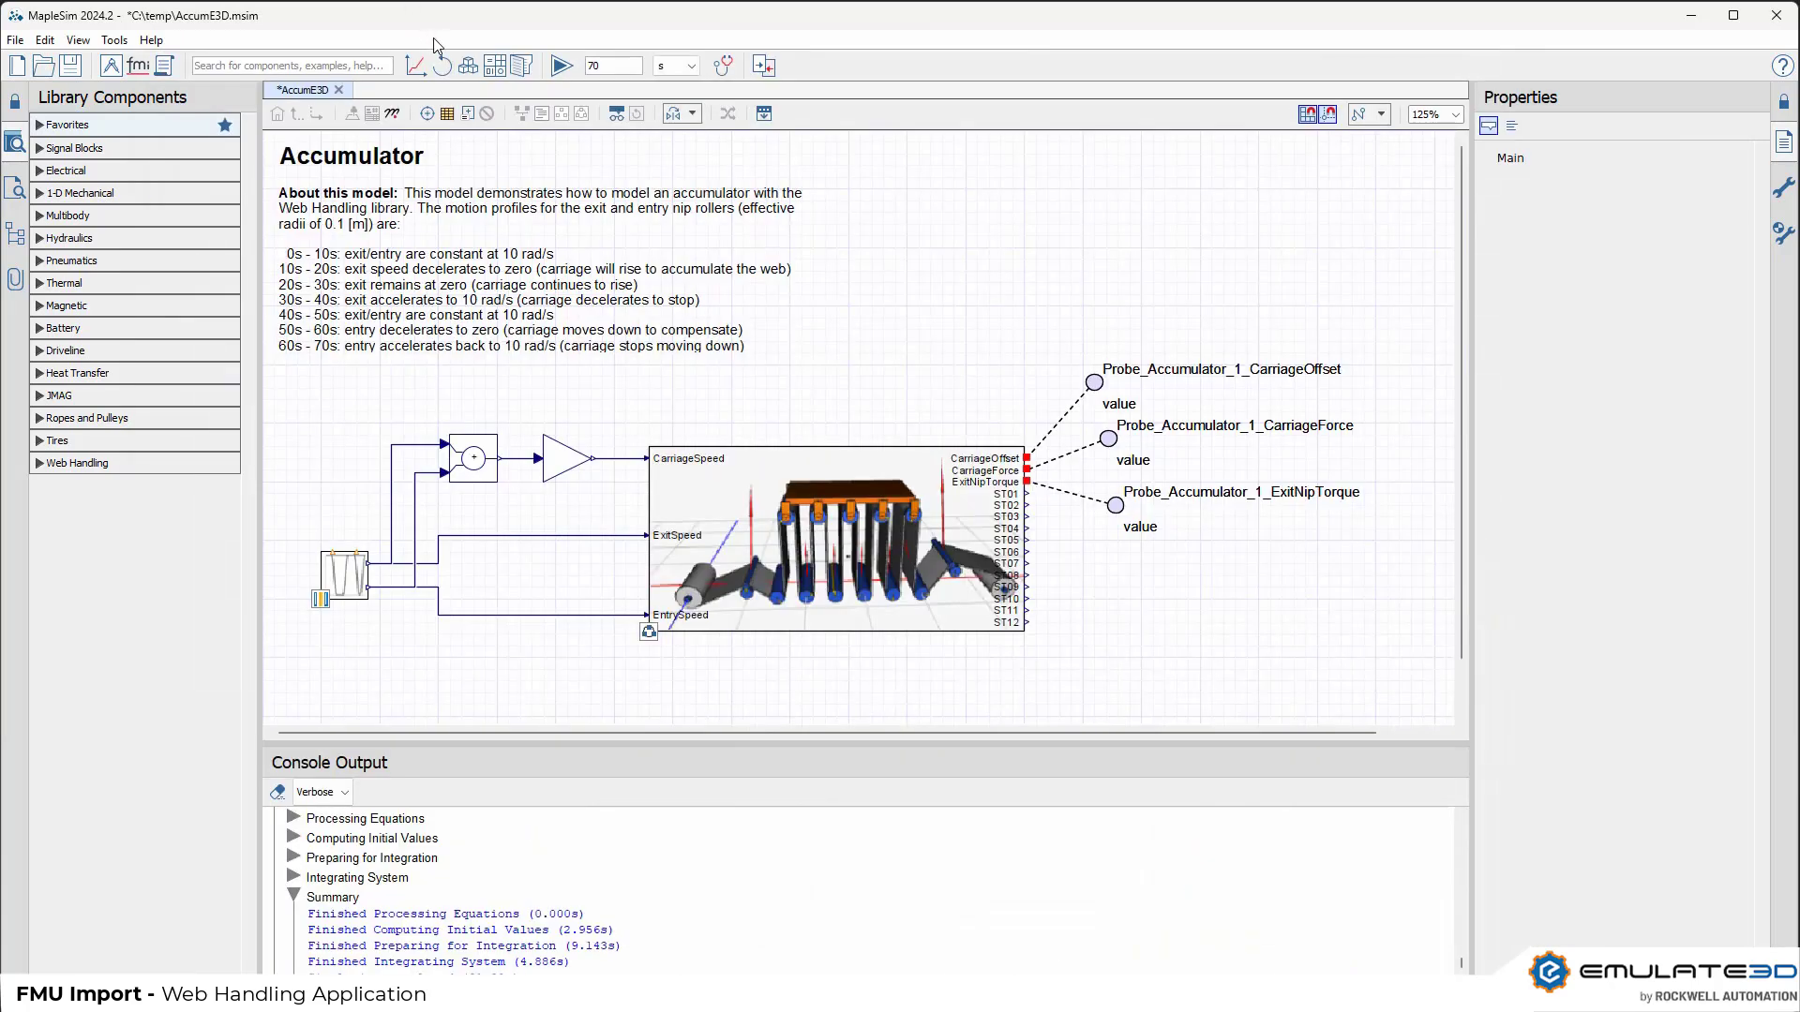
pyautogui.click(494, 67)
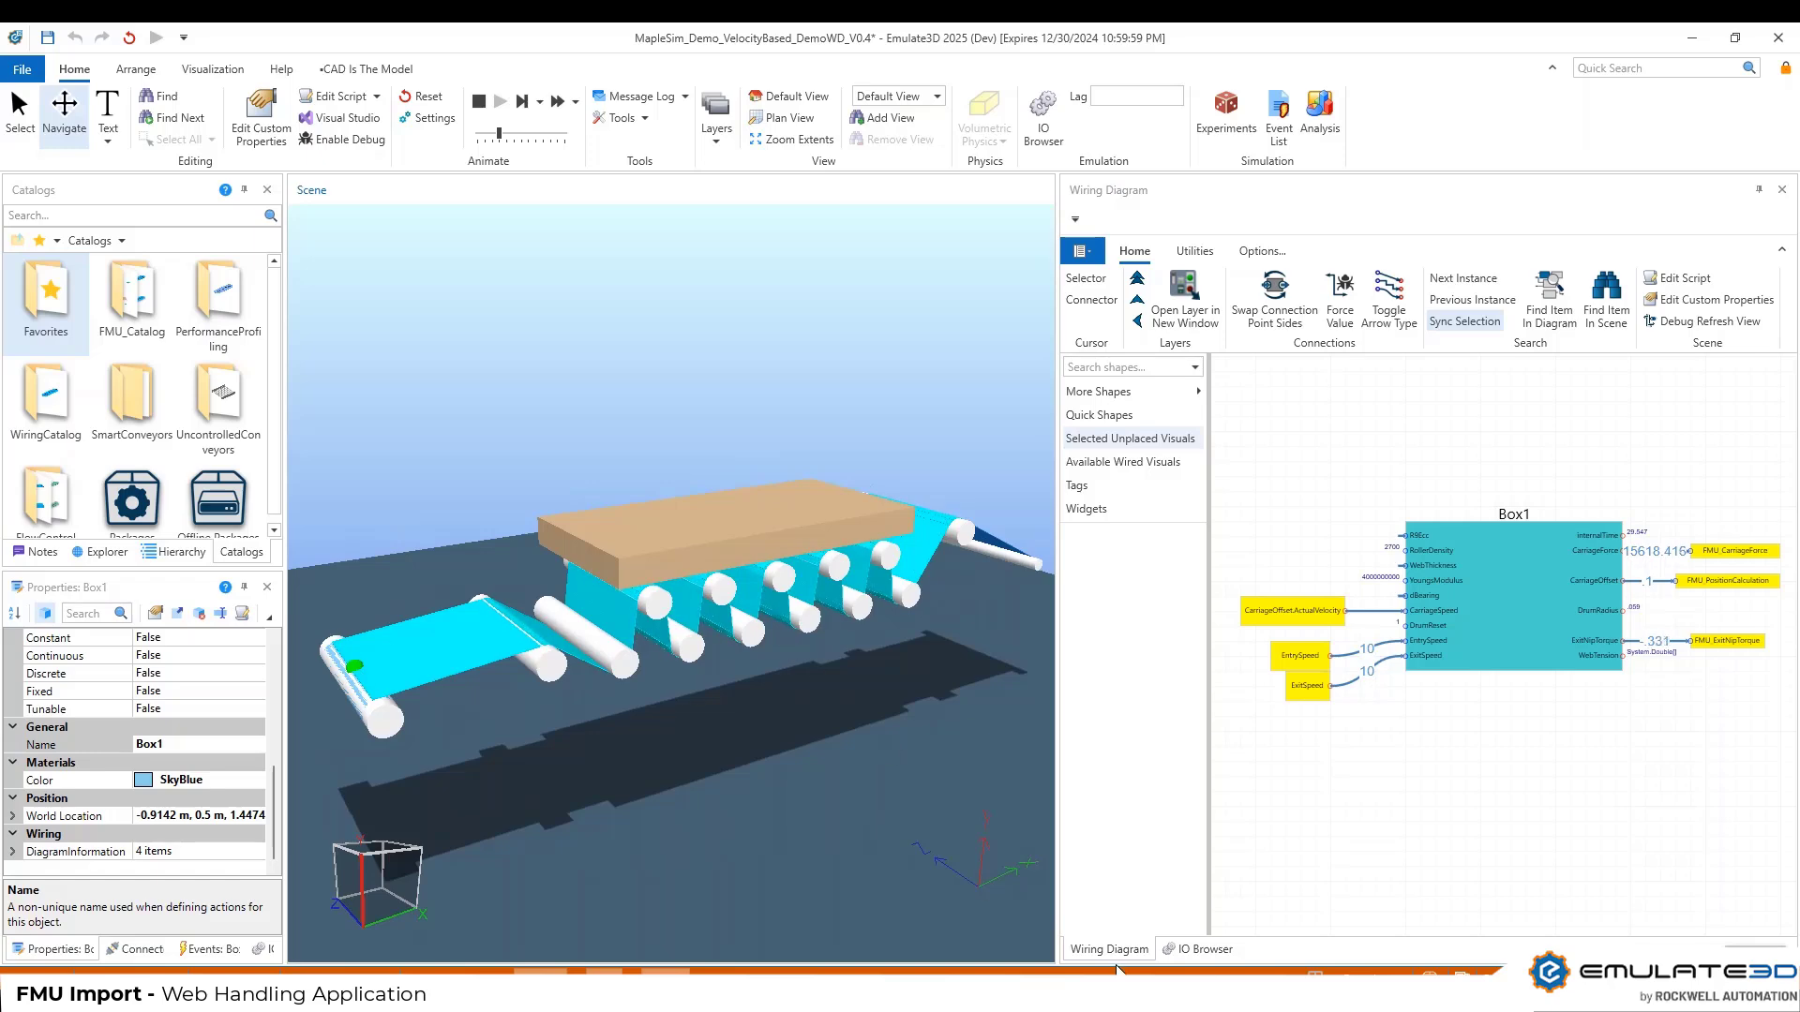
# Switch to Logix Designer, toggle the EDL contact beneath Move_To_Position_PB in the ServoControls routine, and return to Emulate3D
pyautogui.click(1233, 992)
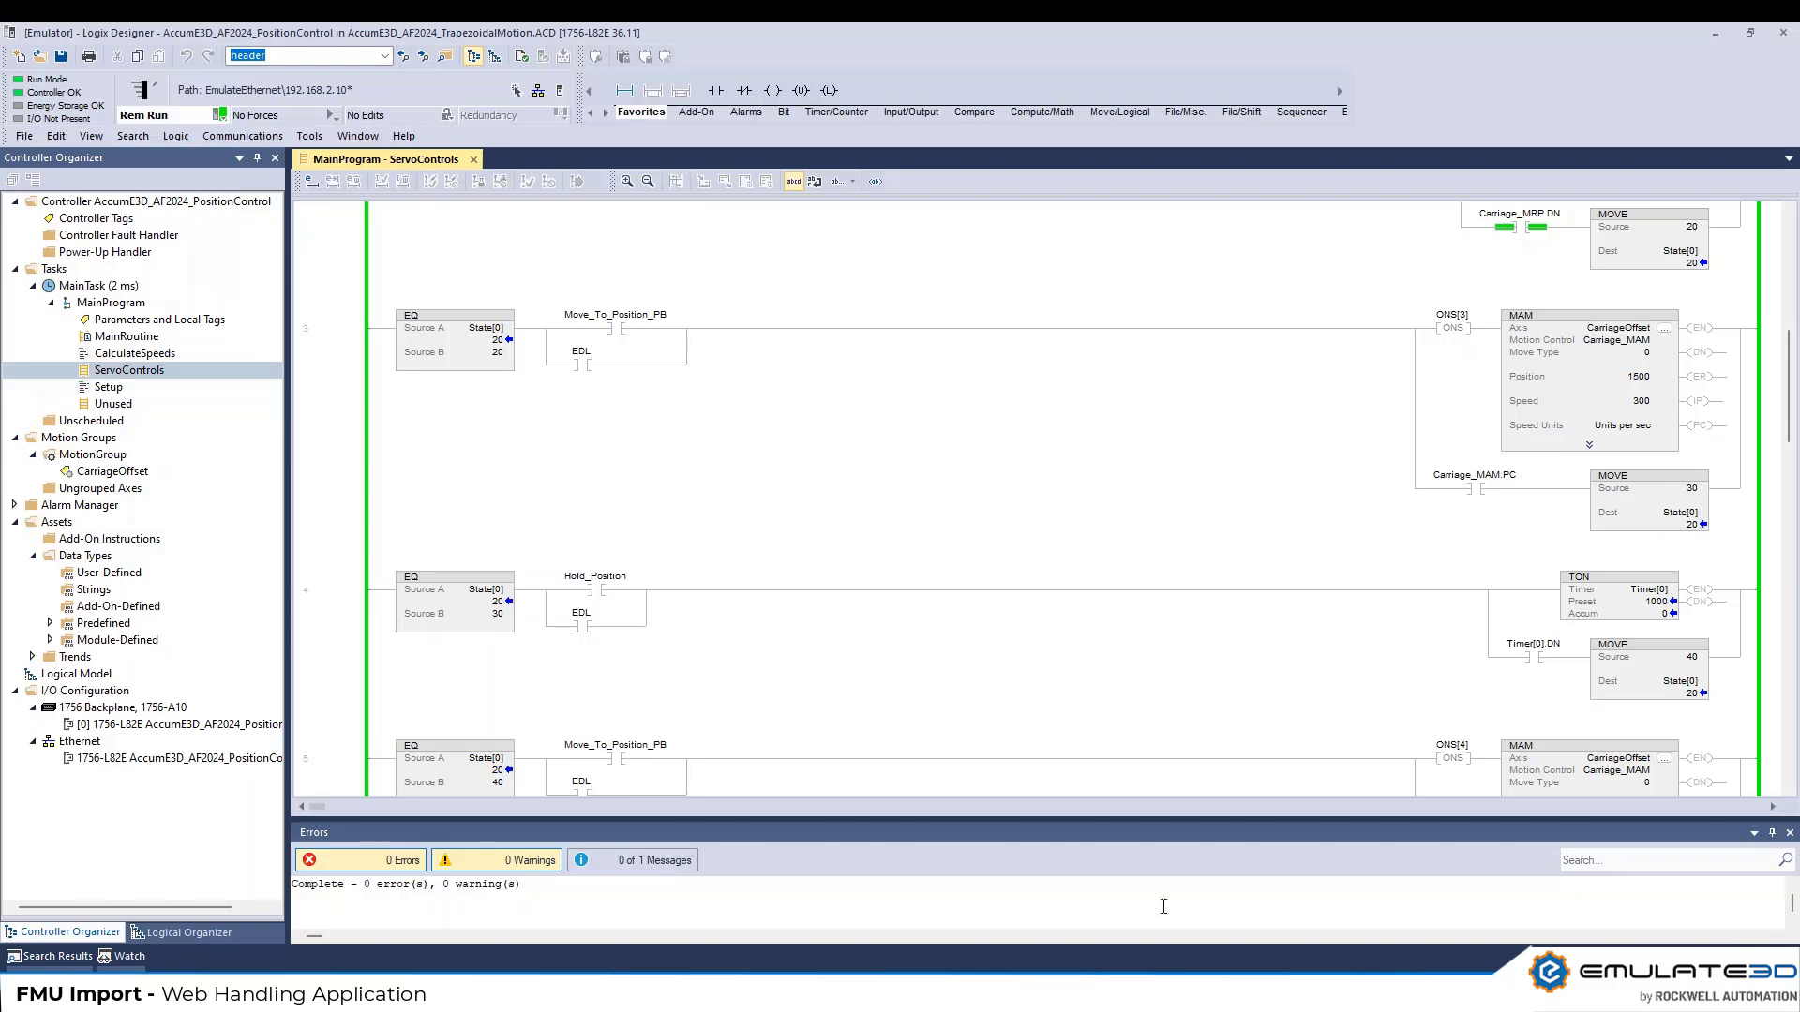
pyautogui.click(583, 367)
pyautogui.click(1715, 32)
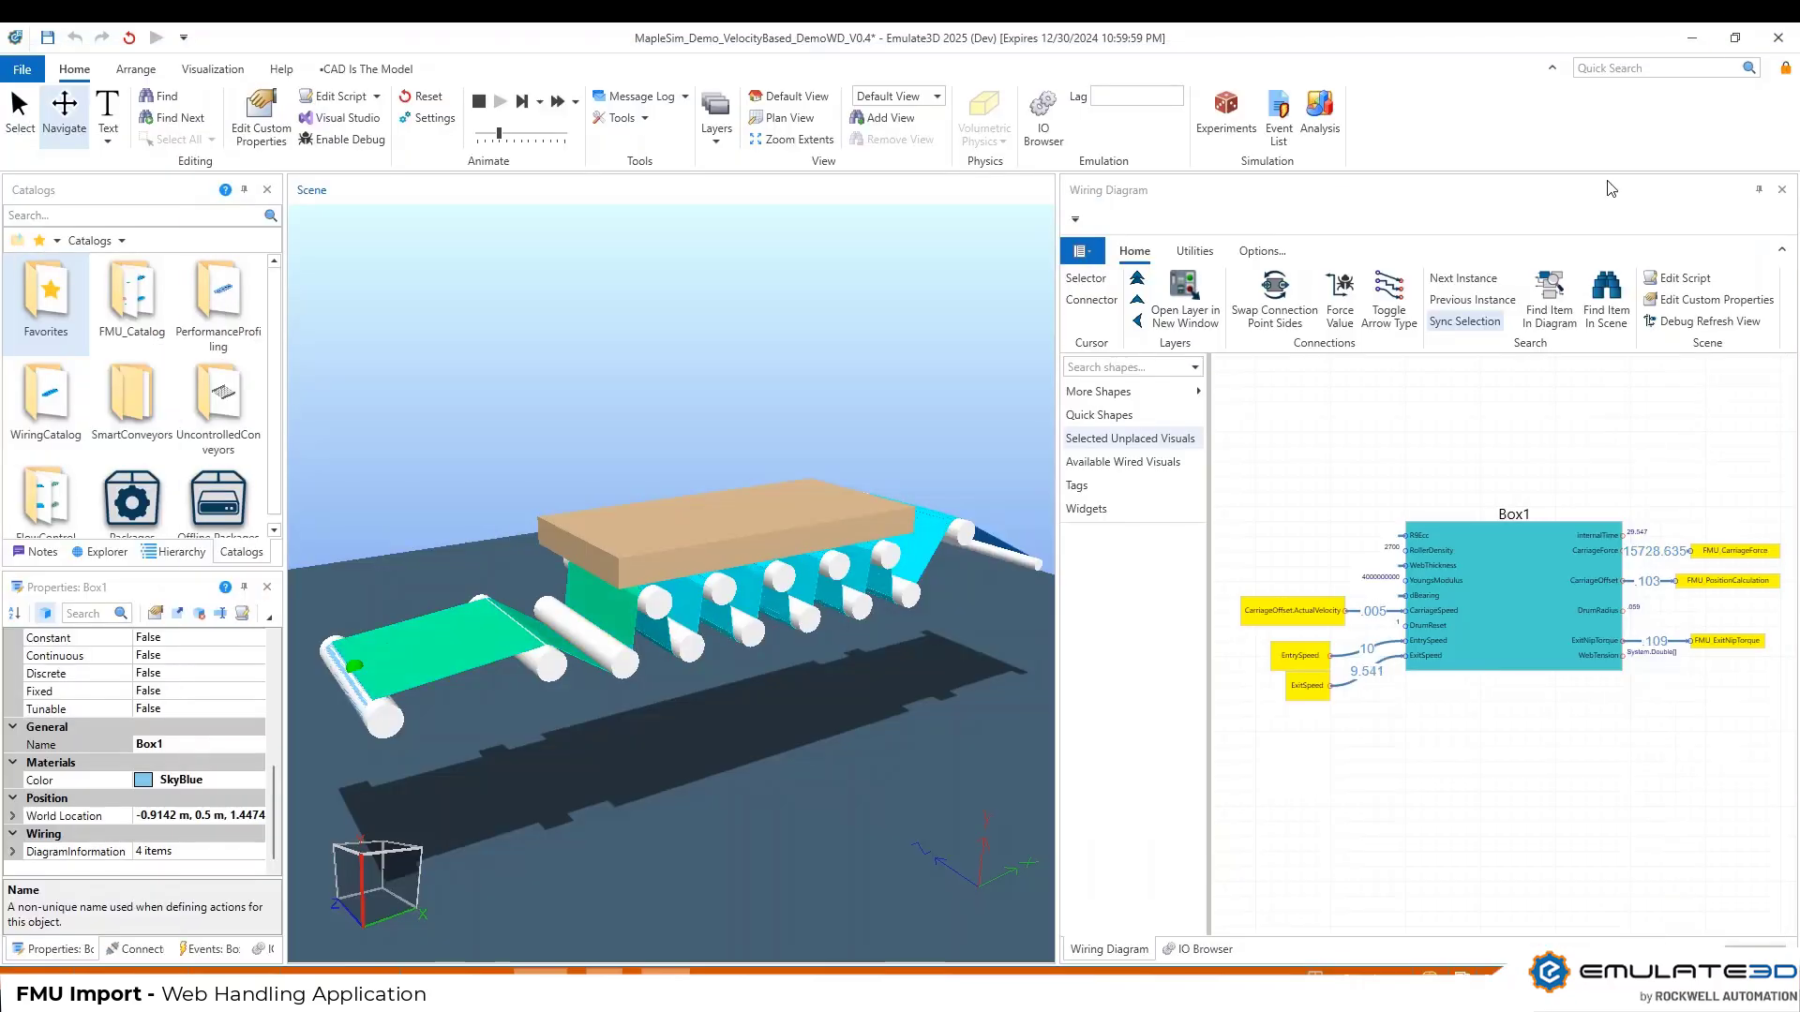